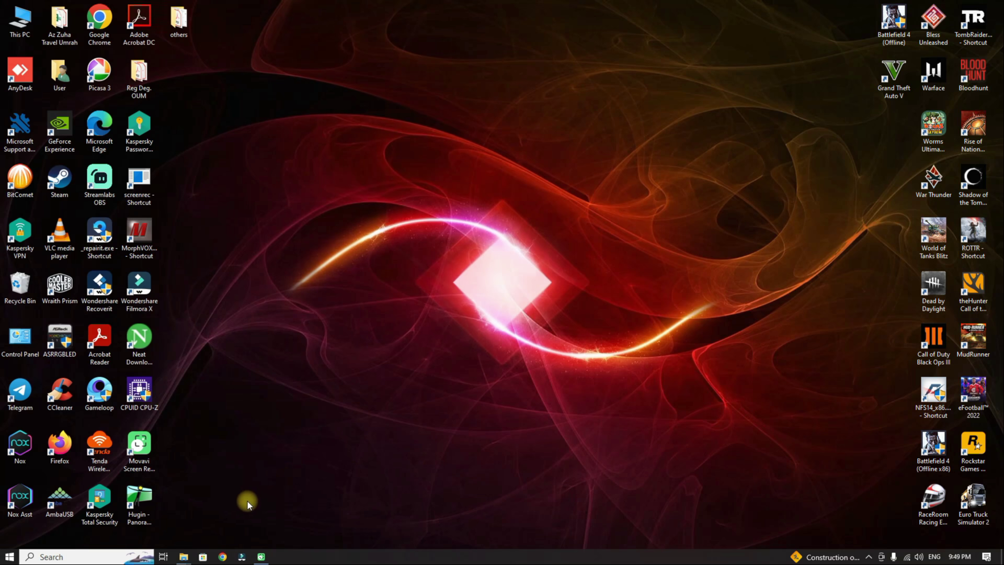
Step: Bring up the File Explorer window for the PENYATA GAJI PEKERJA SWASTA folder
left_click(187, 557)
left_click(242, 522)
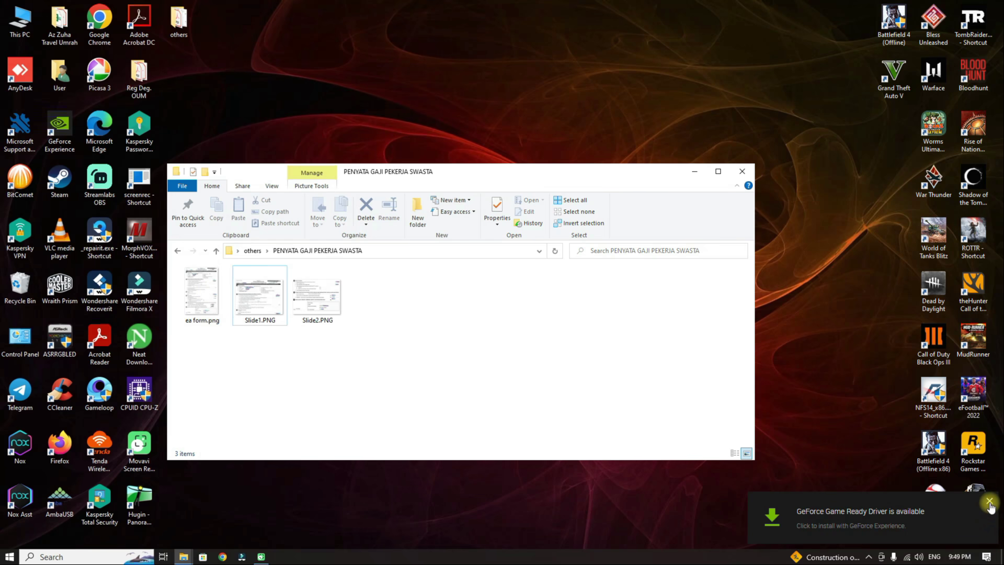
Step: Open ea form.png in Photos and zoom to 227% on the employee details header
double_click(202, 289)
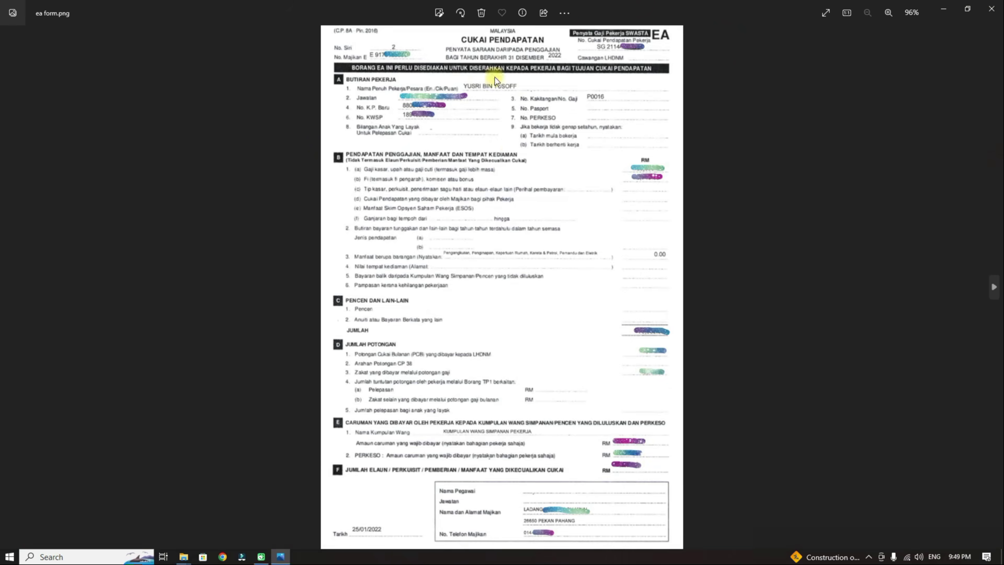
scroll(494, 121, "up", 5)
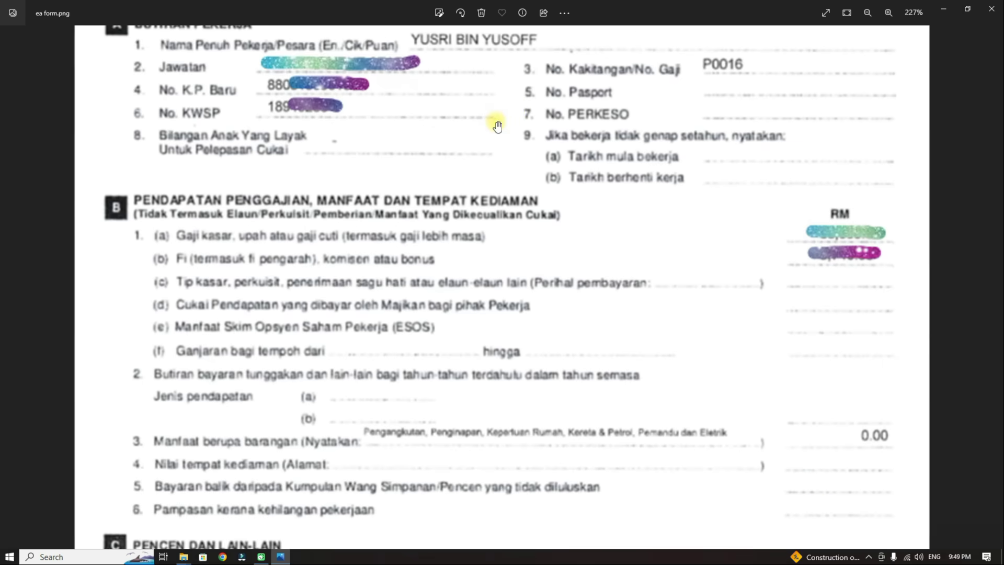
left_click_drag(523, 91, 506, 242)
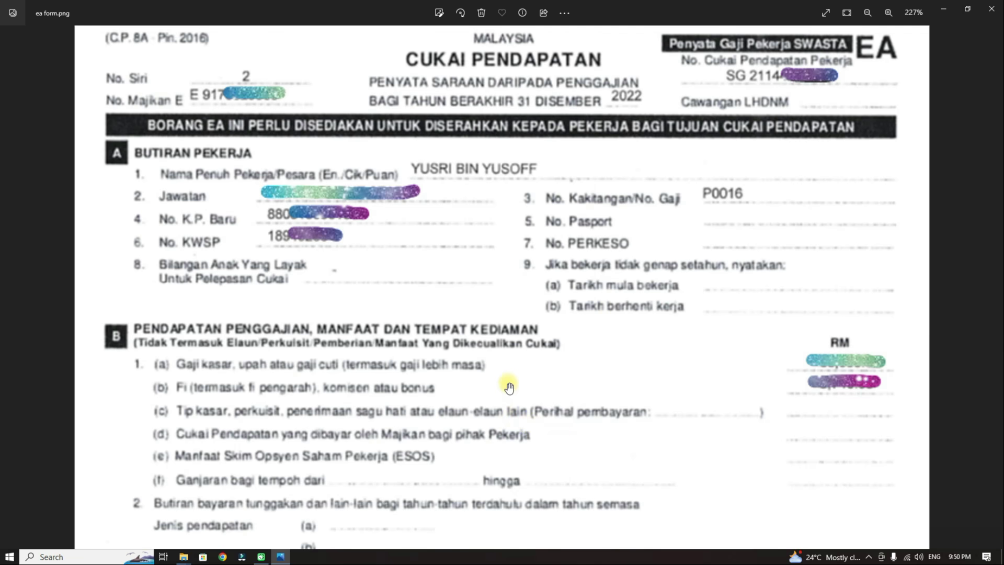
Step: Pan through EA form sections B to F, reviewing PCB, zakat, EPF and PERKESO amounts
left_click_drag(518, 376, 541, 128)
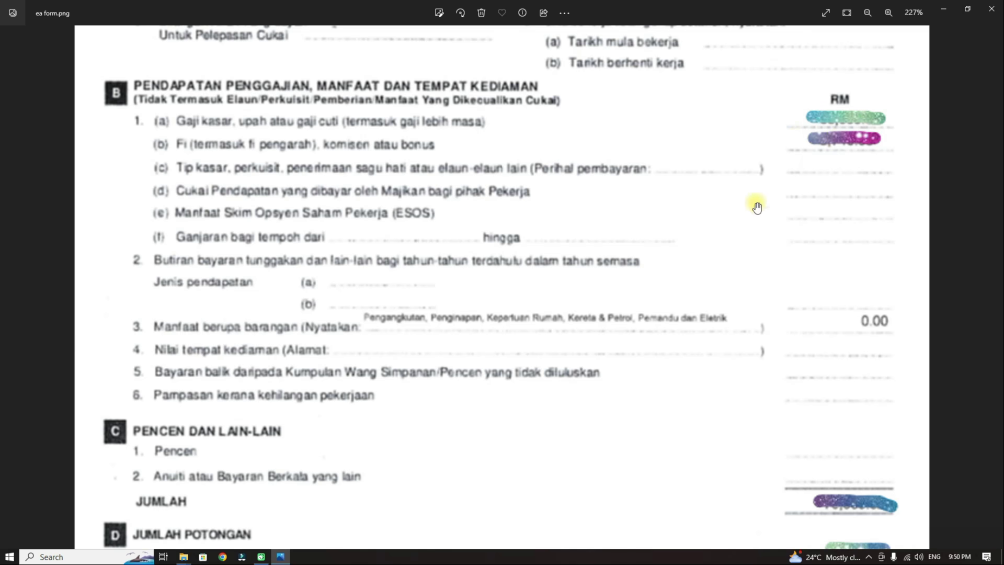
left_click_drag(613, 360, 634, 148)
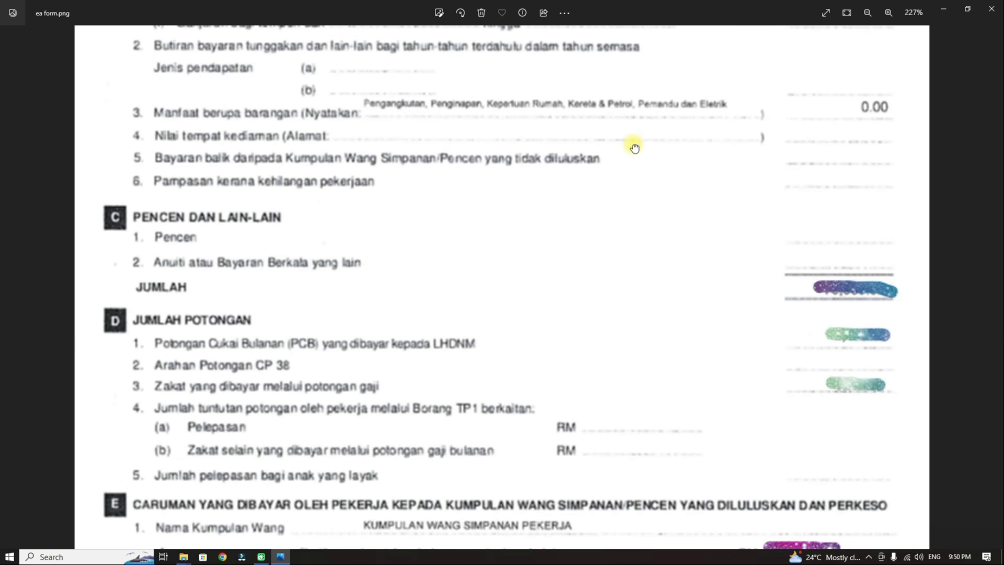
scroll(634, 150, "up", 3)
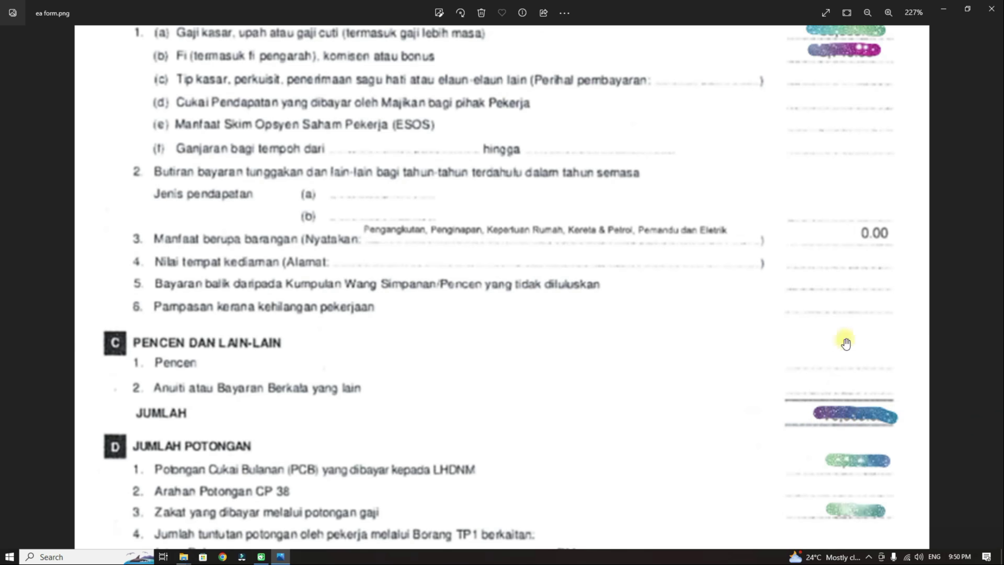
left_click_drag(897, 85, 894, 161)
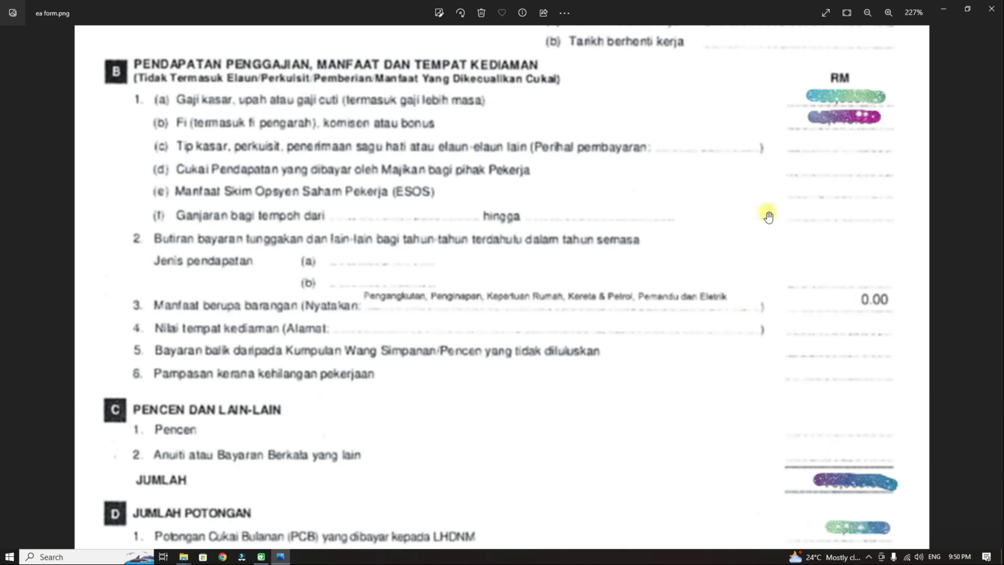
left_click_drag(711, 451, 708, 103)
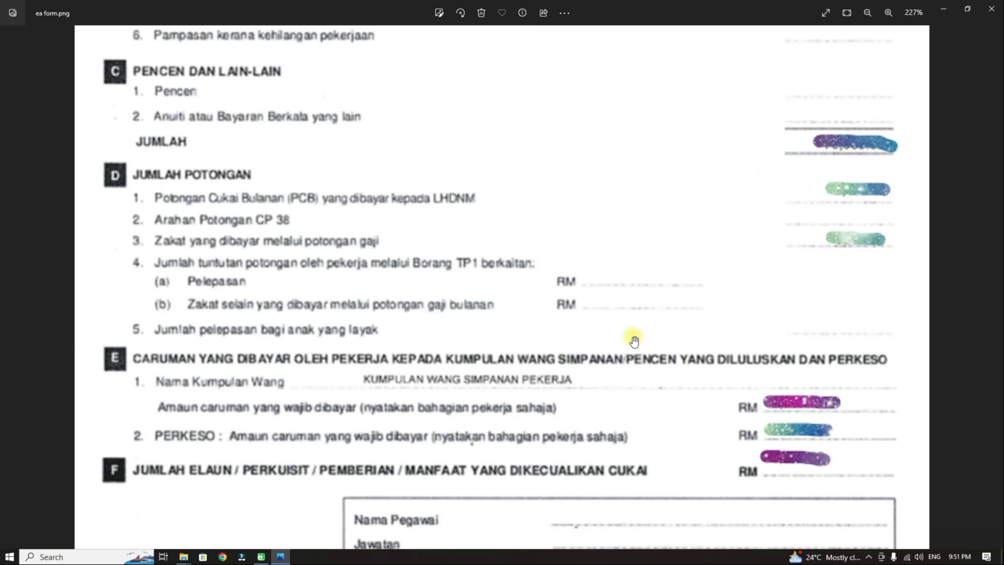
Step: Check the employer details at the form's bottom, then zoom out to 96%
scroll(618, 319, "down", 1)
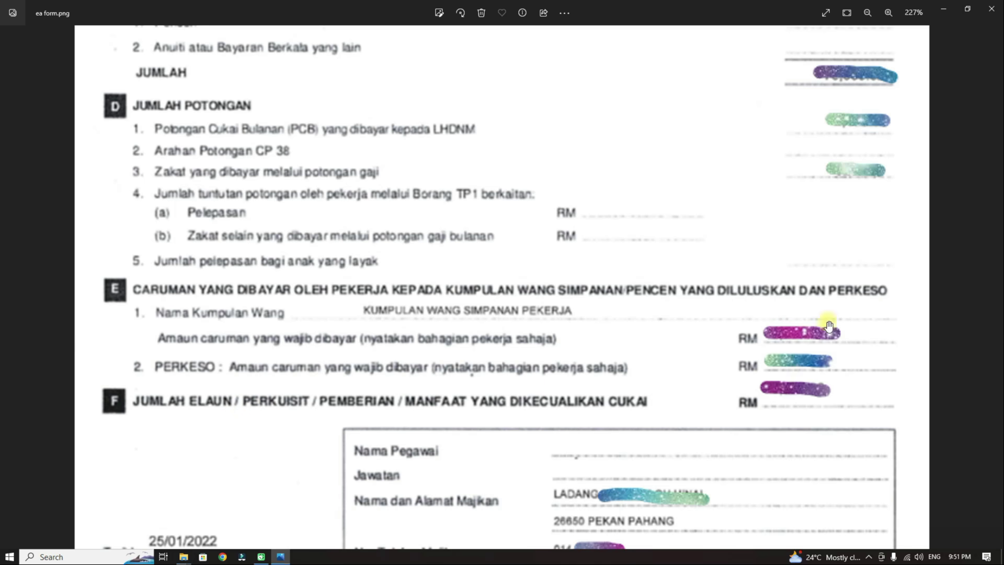
left_click_drag(731, 422, 729, 383)
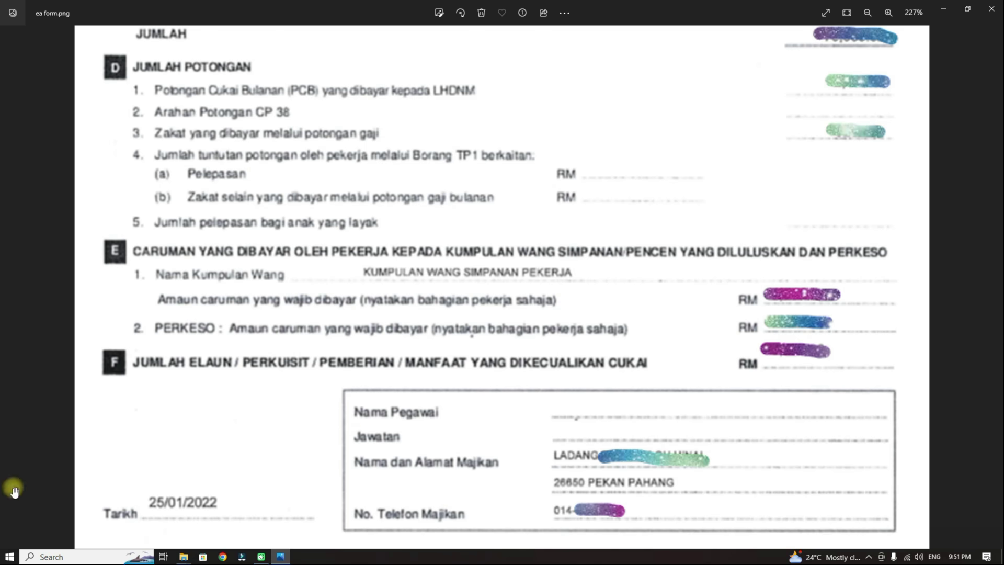
scroll(547, 396, "down", 6)
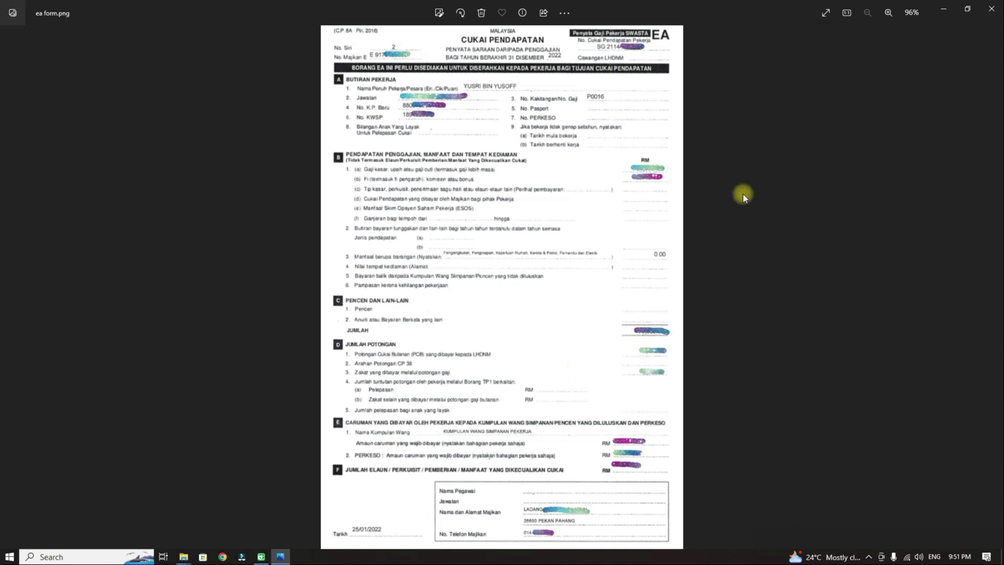
Step: Close the EA form image and search Google in Chrome for 'efiling 2023'
left_click(992, 9)
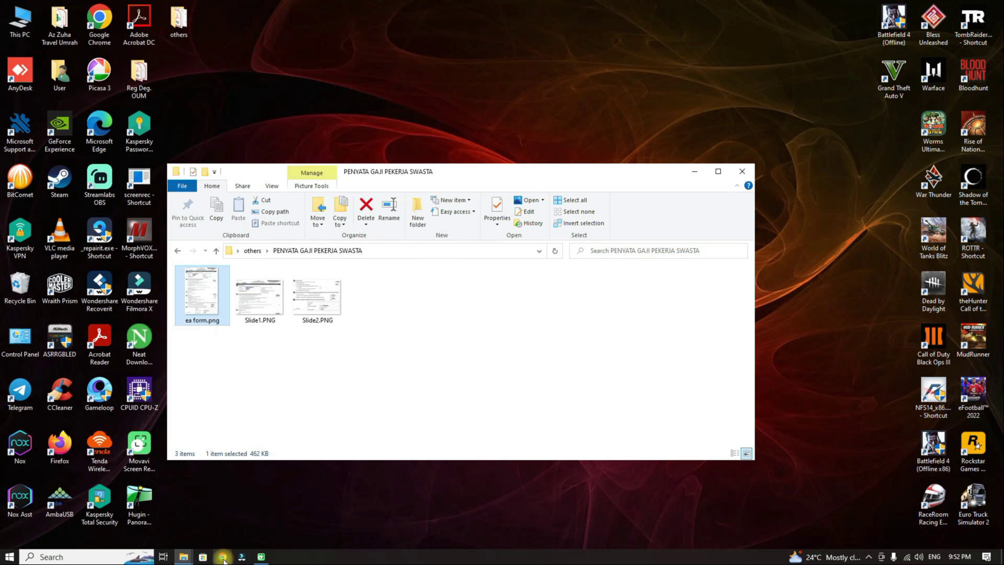
left_click(222, 555)
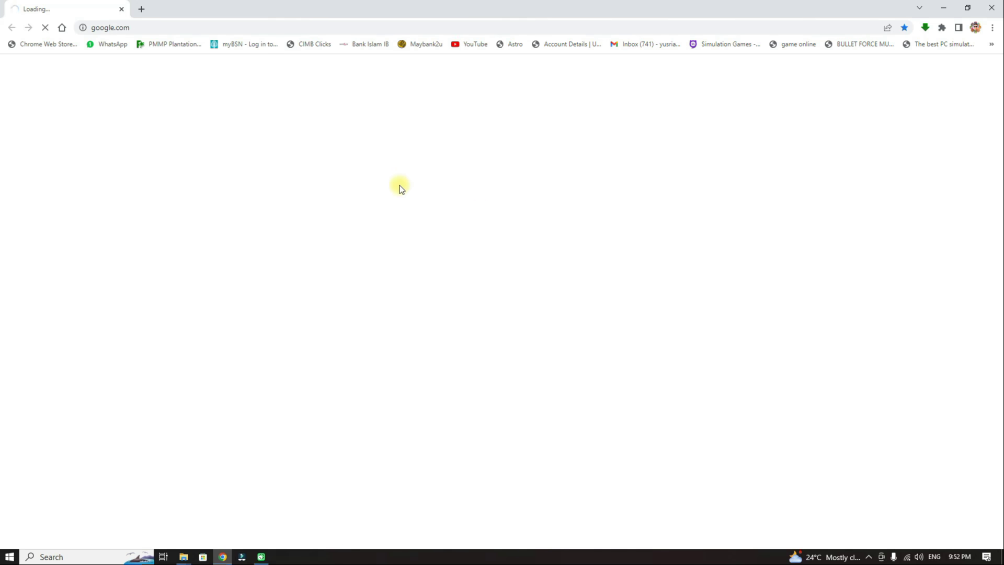
left_click(427, 262)
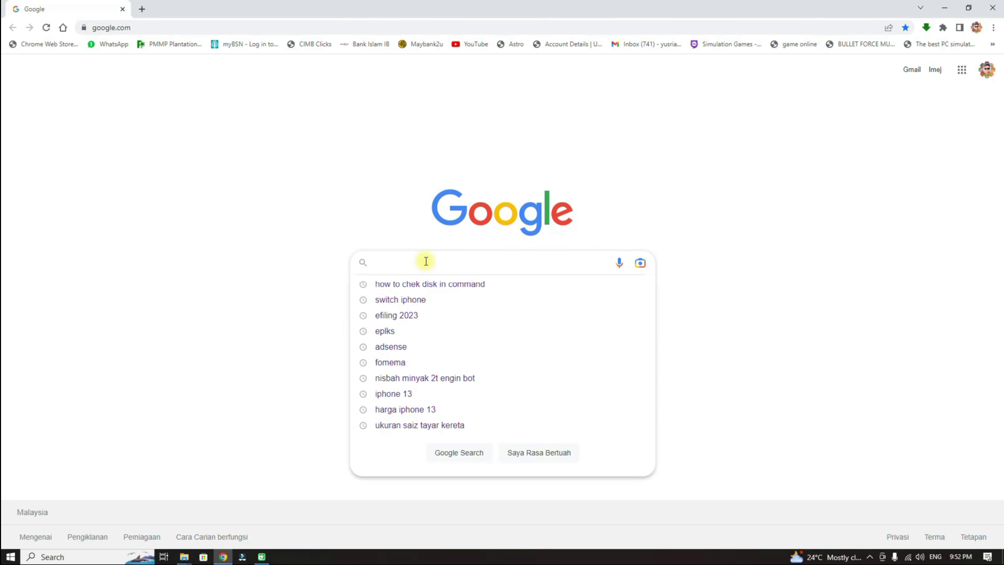
type("EF")
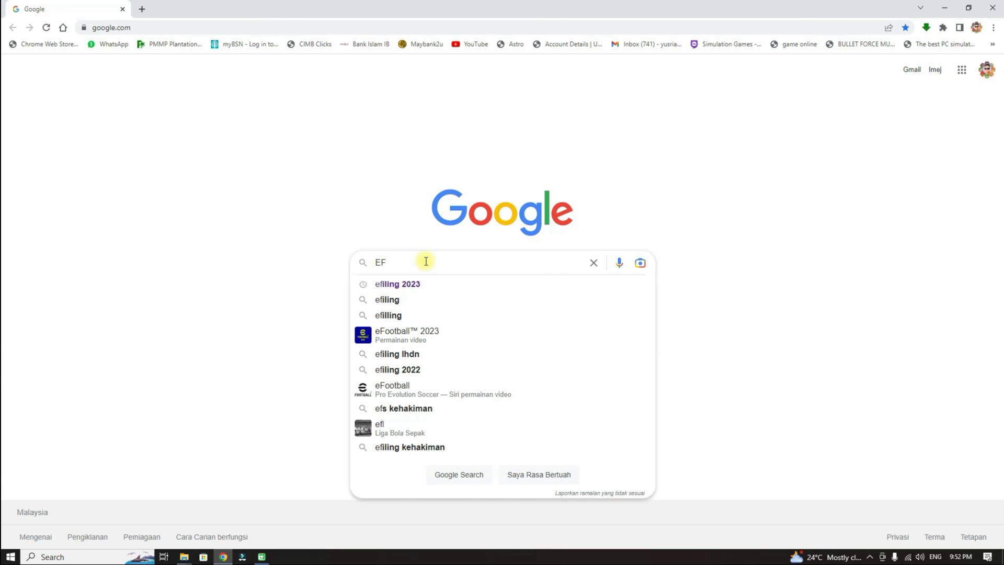
left_click(425, 289)
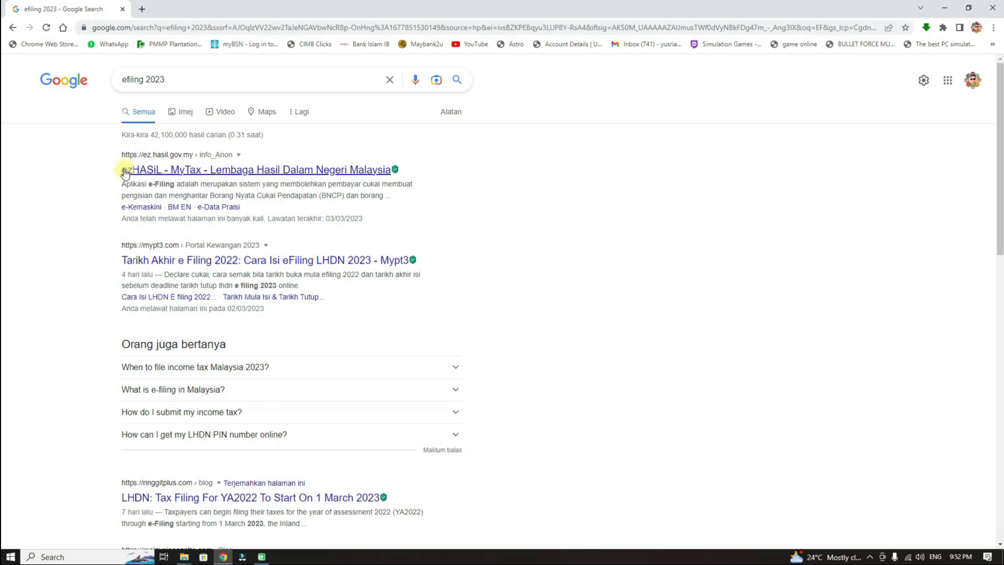
Step: Open ezHASiL's e-Filing page, highlight Borang BE's 'Tiada Punca Pendapatan Perniagaan', then go to login
left_click(253, 171)
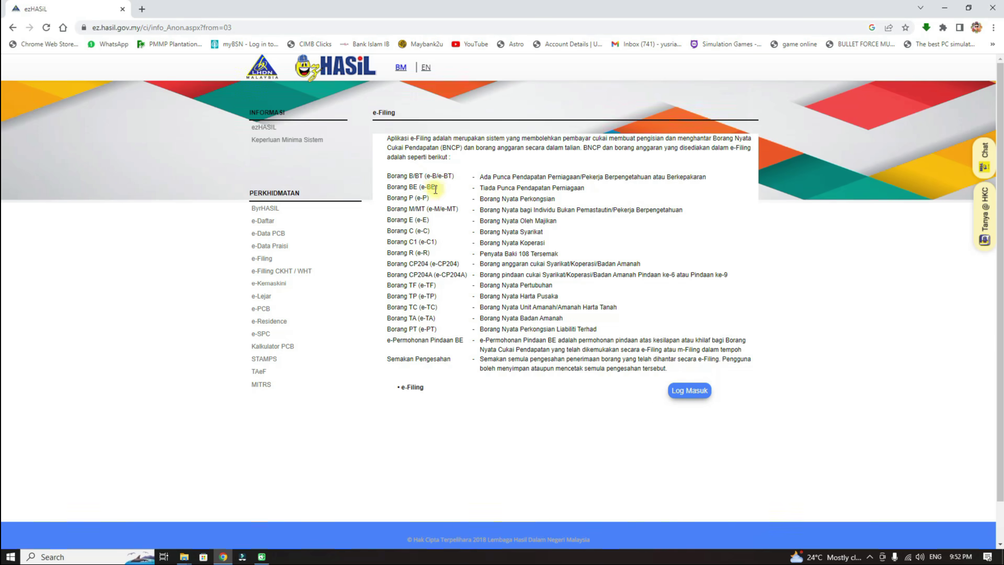
left_click_drag(385, 189, 438, 189)
left_click(420, 196)
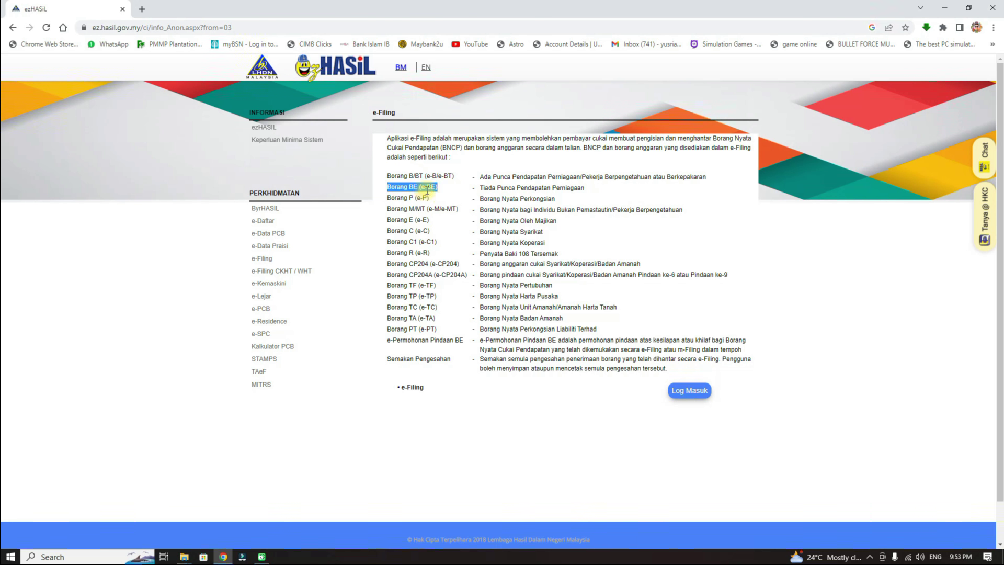
left_click_drag(480, 188, 586, 189)
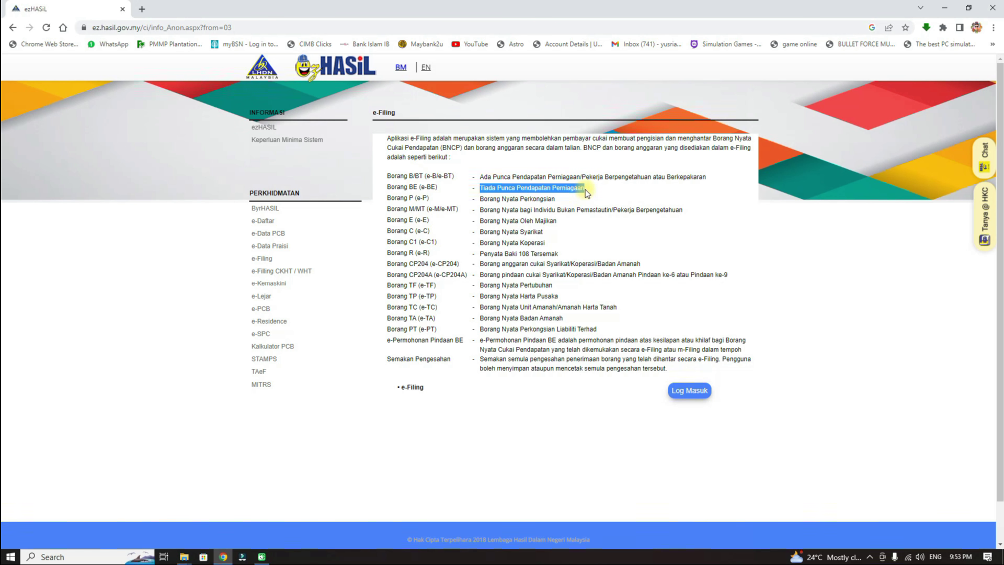
left_click(585, 190)
left_click_drag(481, 188, 584, 190)
left_click(688, 393)
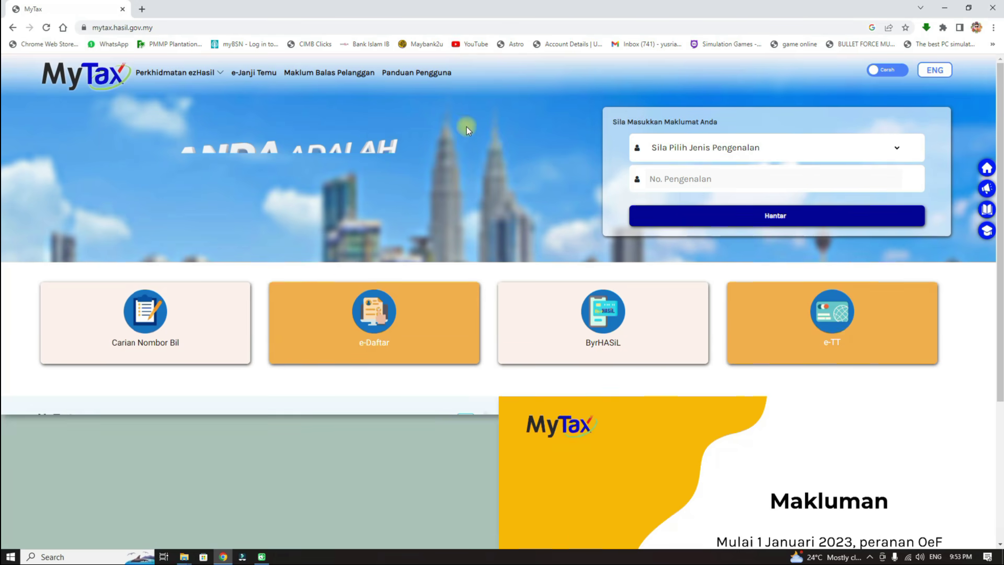
Step: Select No. Kad Pengenalan as the ID type, enter the identity card number and submit
left_click(177, 72)
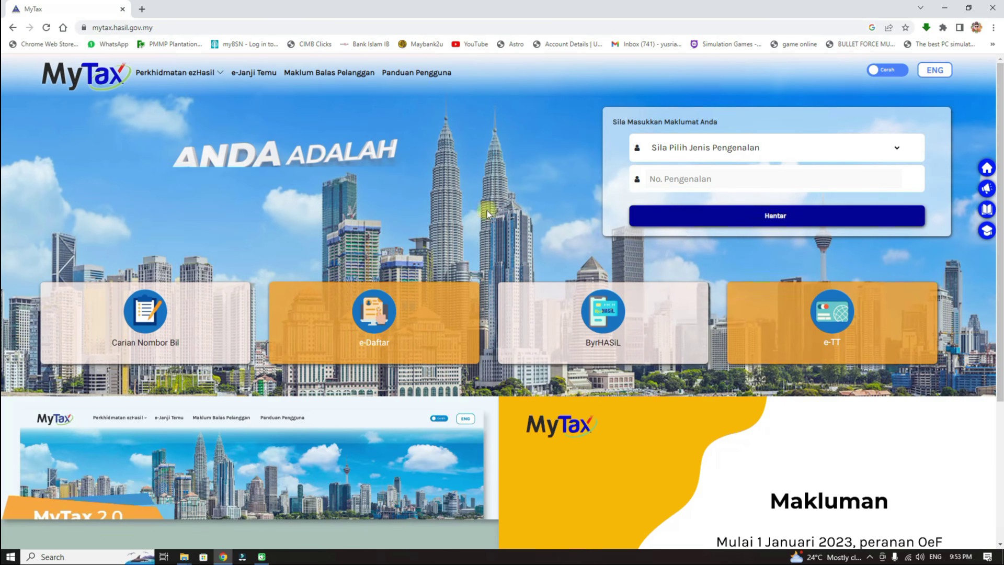
scroll(514, 197, "down", 4)
scroll(515, 196, "up", 4)
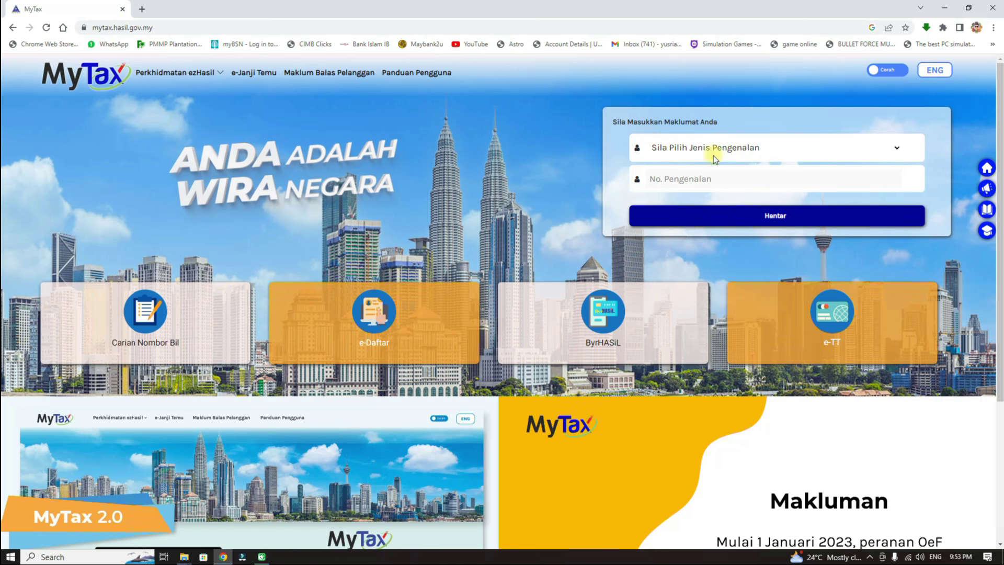
left_click(896, 150)
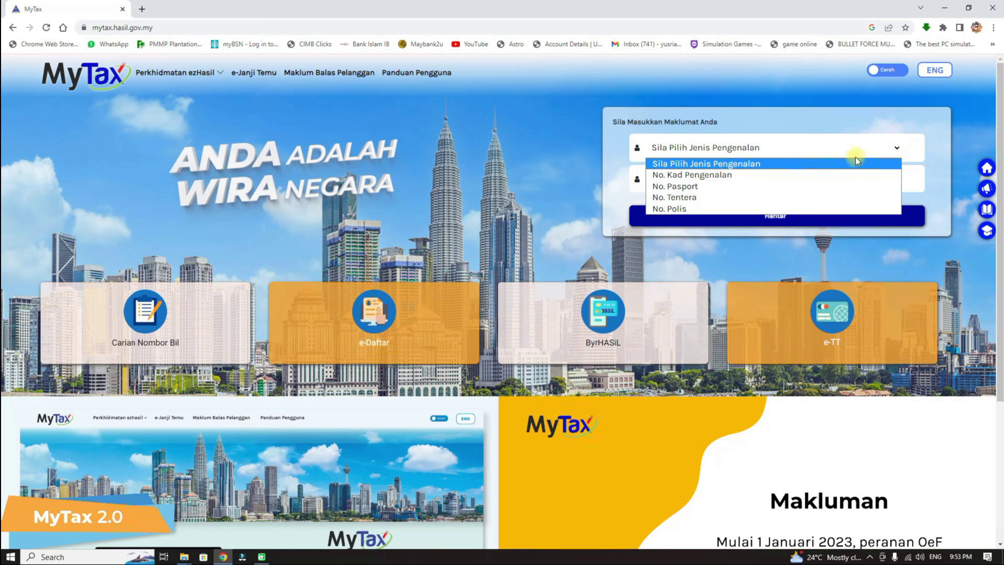
left_click(717, 174)
left_click(699, 182)
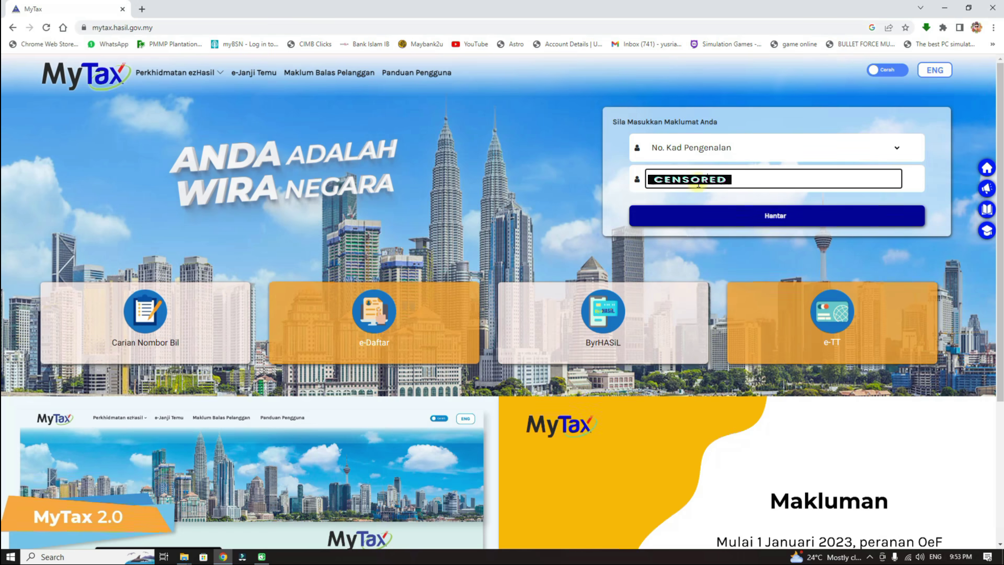
left_click(793, 219)
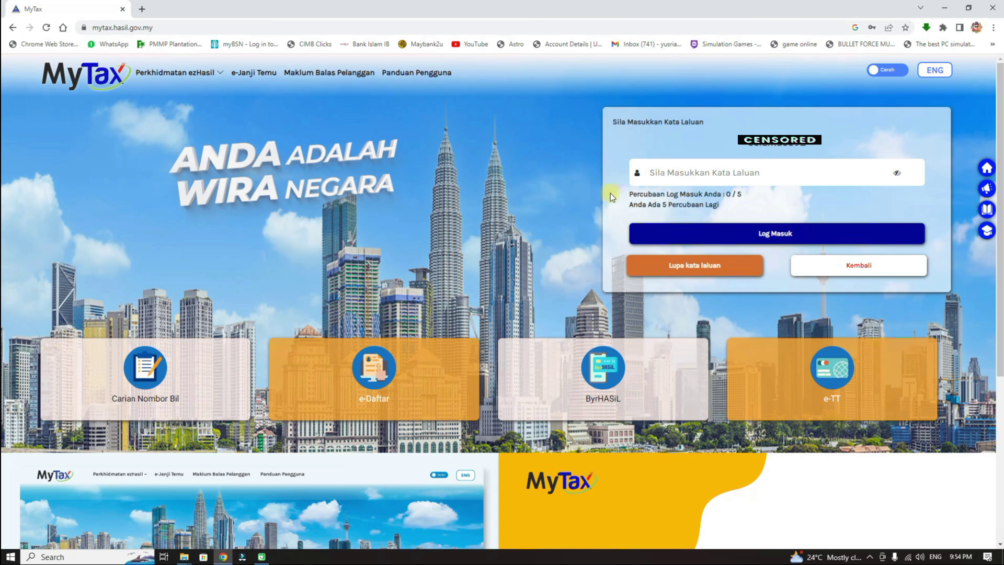
Step: Enter the account password in Kata Laluan and log in to the Maklumat Cukai Anda dashboard
left_click(657, 174)
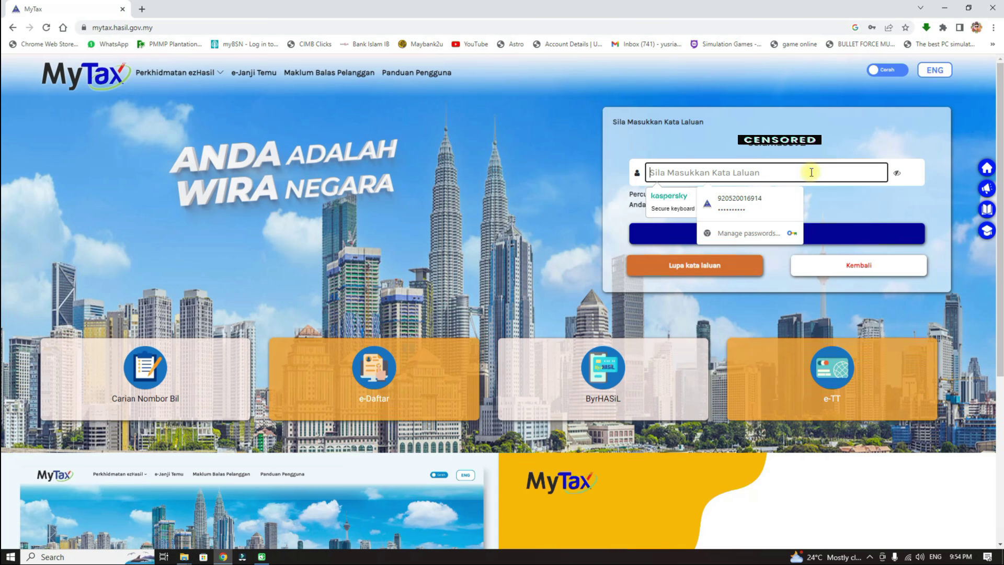
type("a")
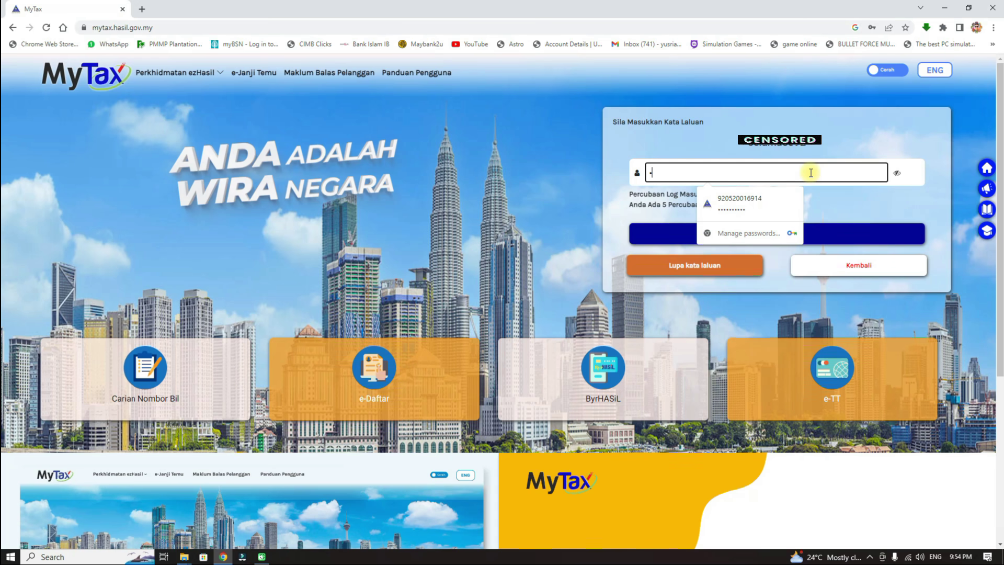
type("a")
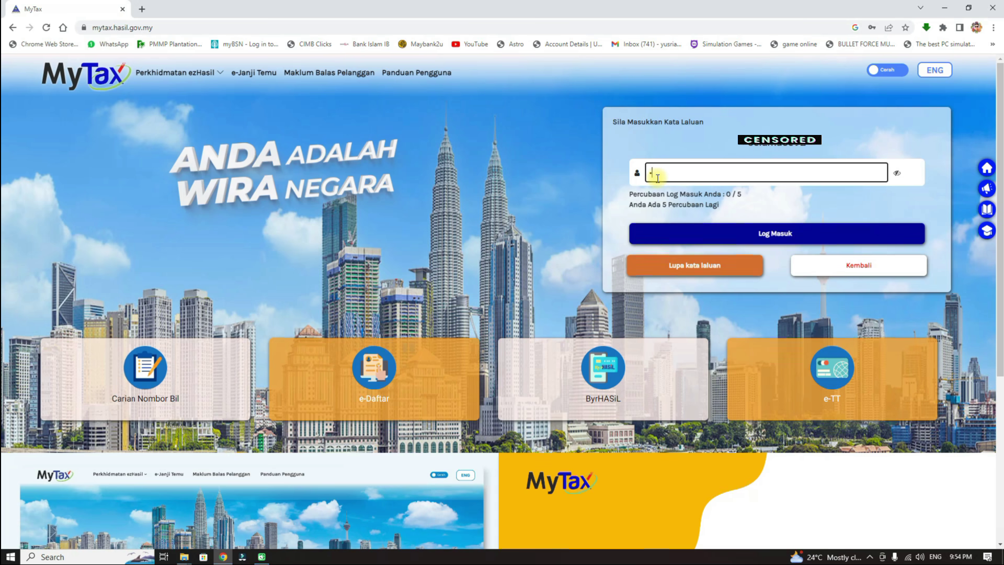
left_click(658, 178)
type("••")
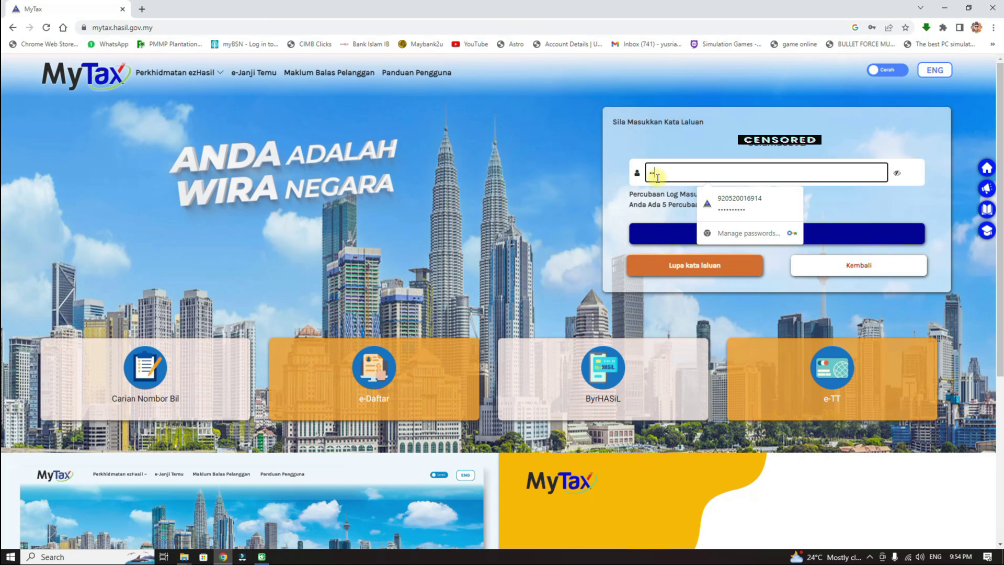
type("••••")
left_click(699, 175)
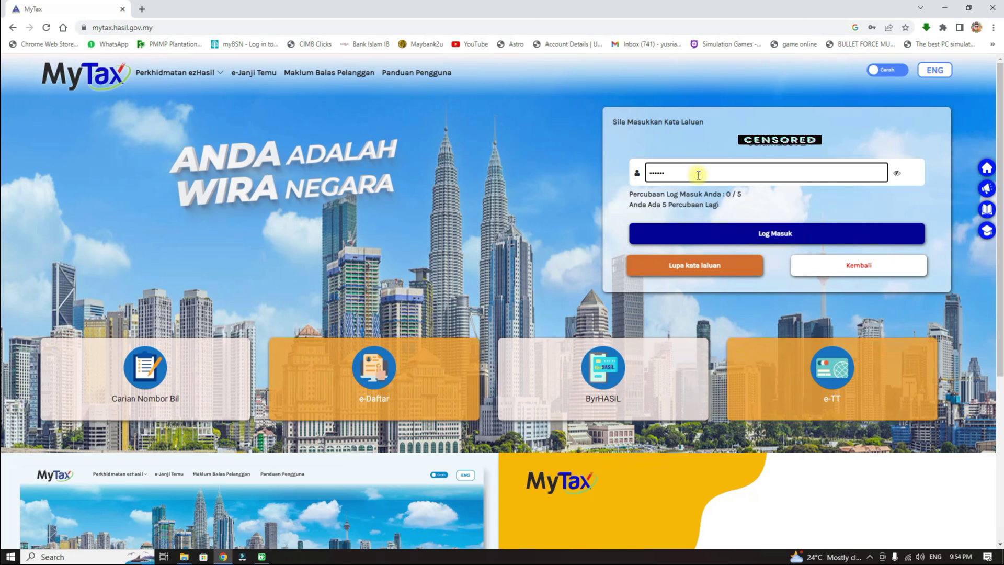
type("•••••")
left_click(742, 198)
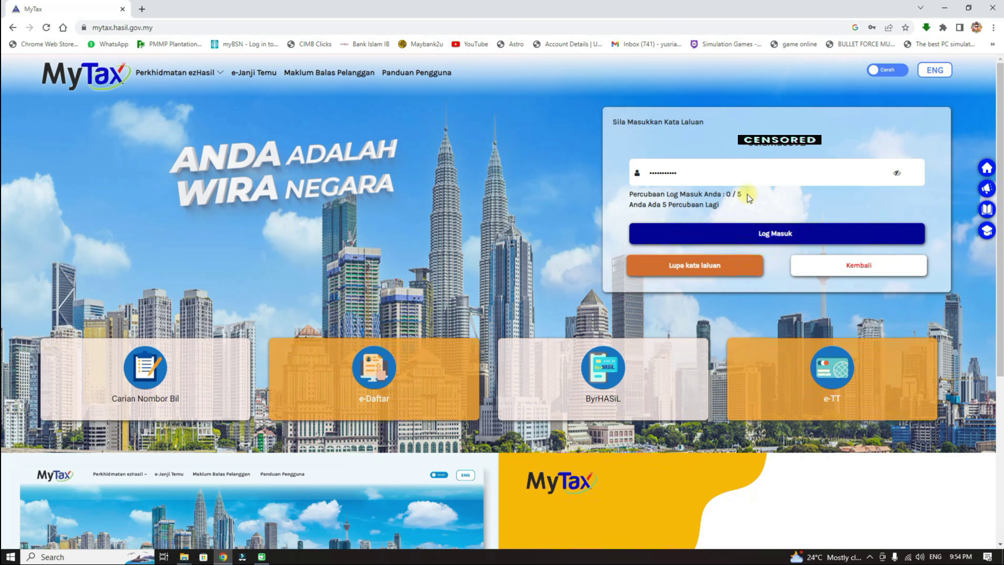
left_click(764, 232)
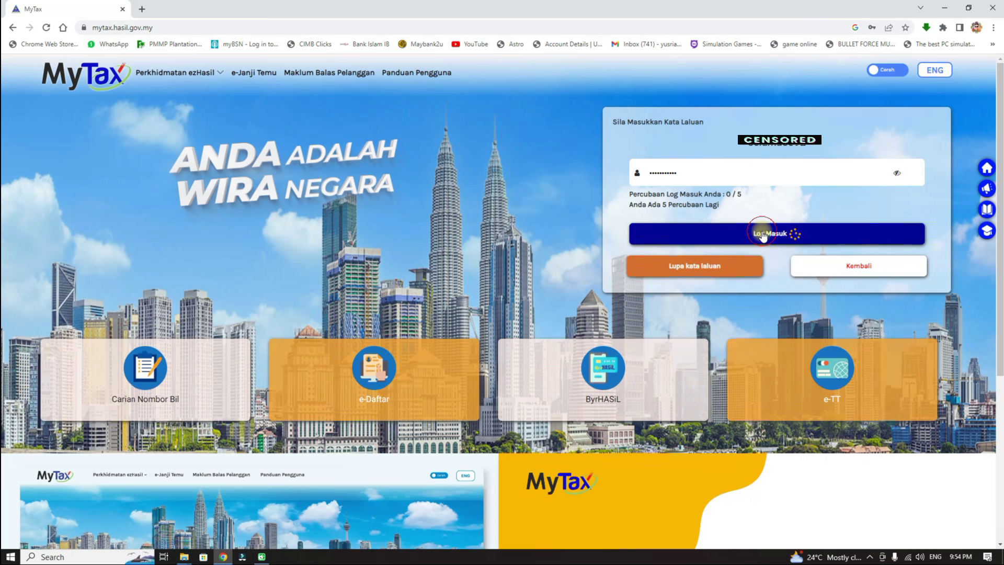
left_click(786, 233)
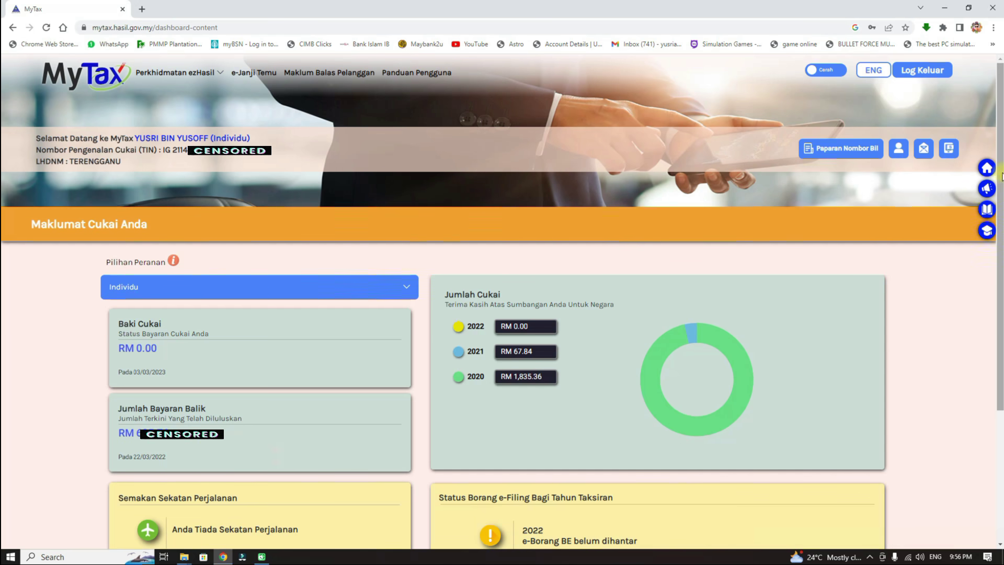
scroll(127, 324, "down", 3)
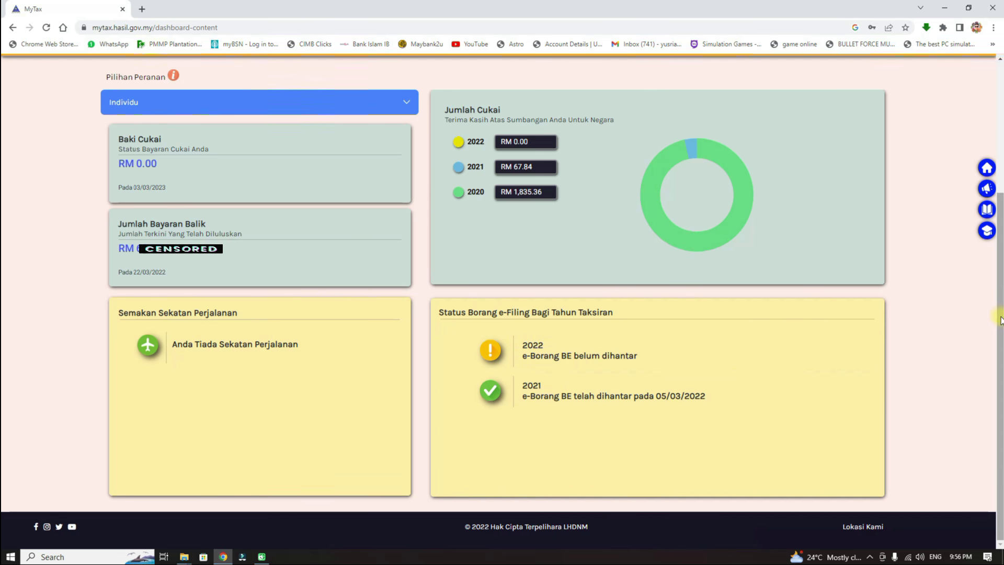
scroll(1000, 320, "up", 3)
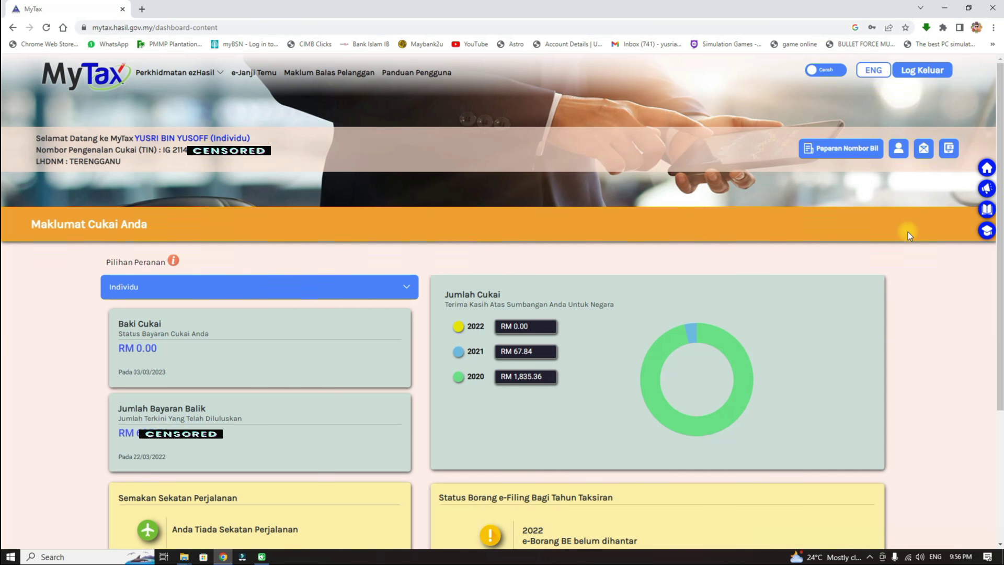
Step: Via Perkhidmatan ezHasil > e-Filing, start the e-BE form for Tahun Taksiran 2022
mouse_move(198, 75)
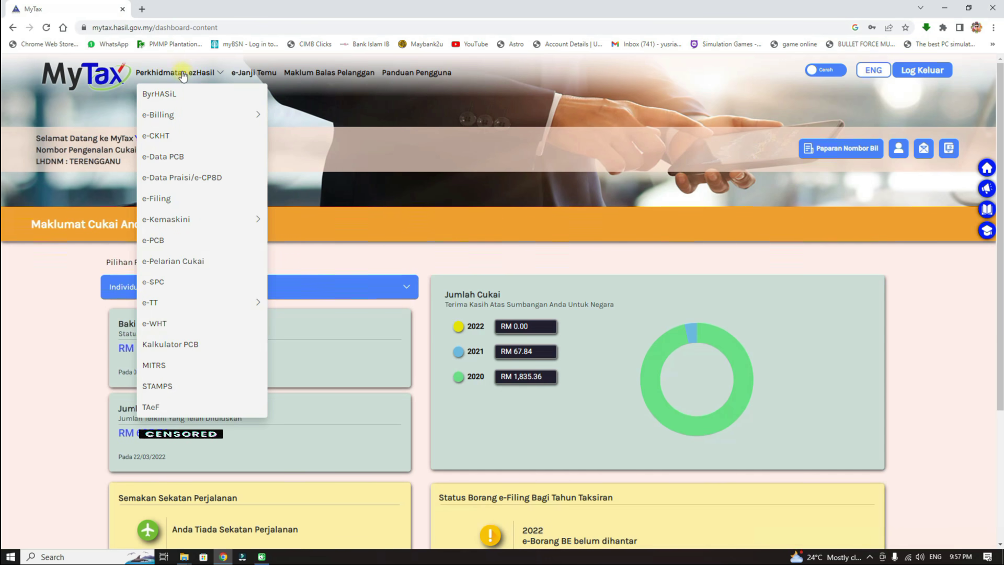
mouse_move(169, 114)
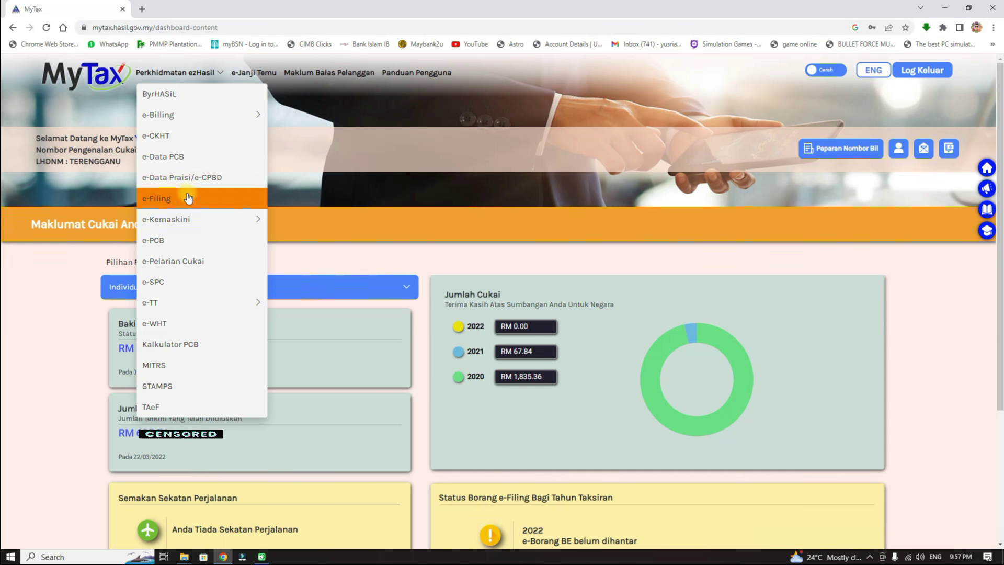
left_click(213, 198)
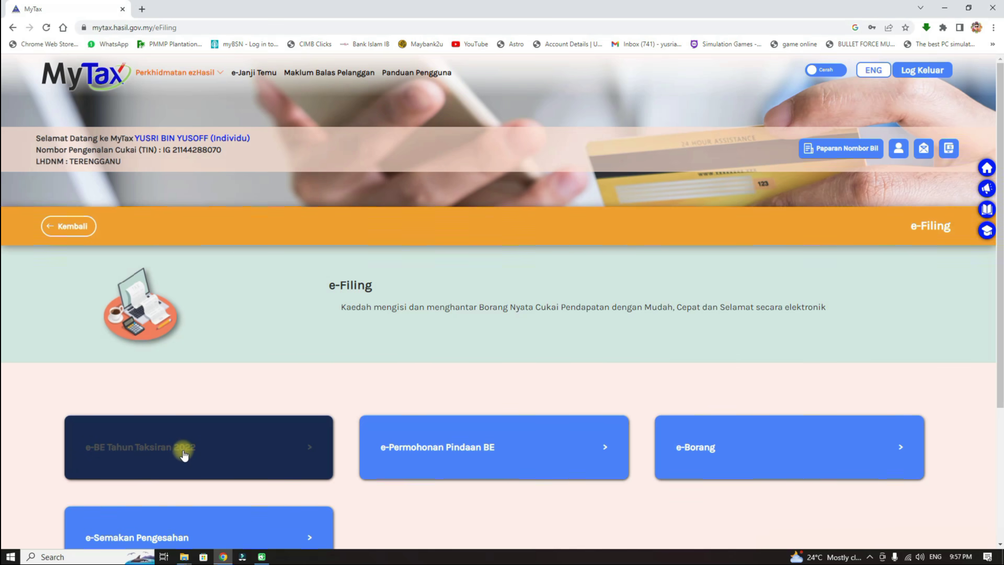
left_click(309, 451)
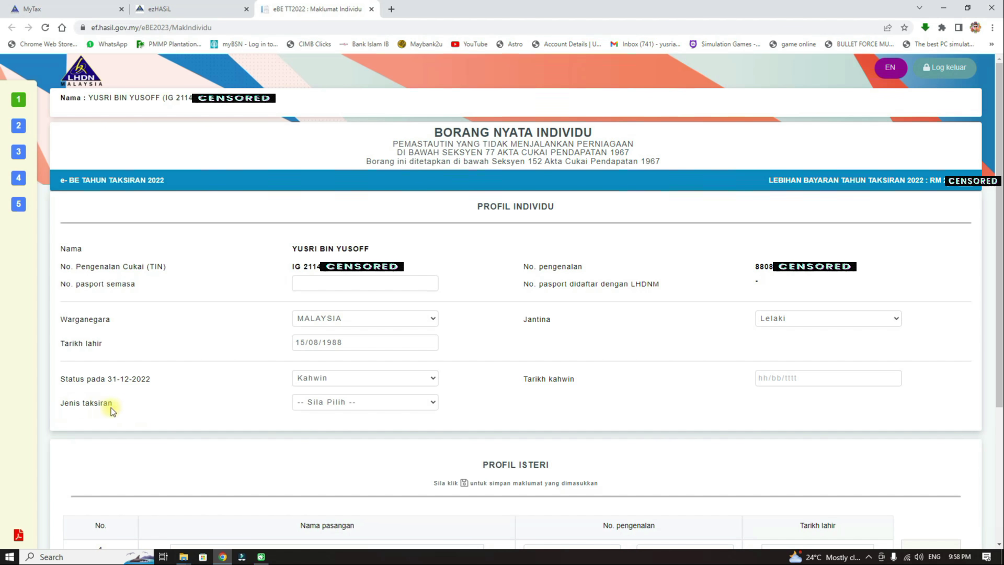
Step: Choose 'Diri sendiri dimana pasangan tiada pendapatan', marriage date 13/05/2014, and move on to Profil Lain
left_click(423, 403)
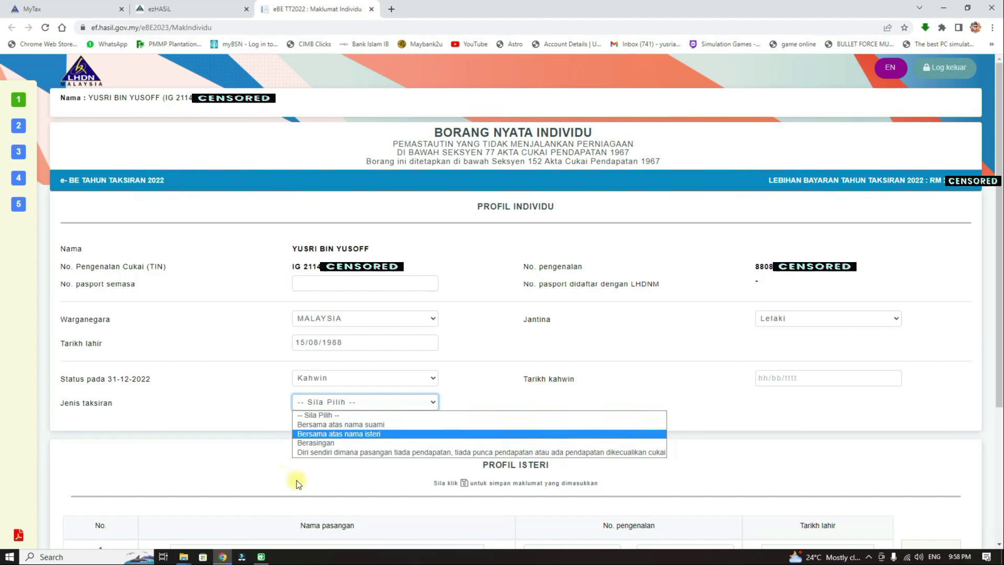
left_click(344, 453)
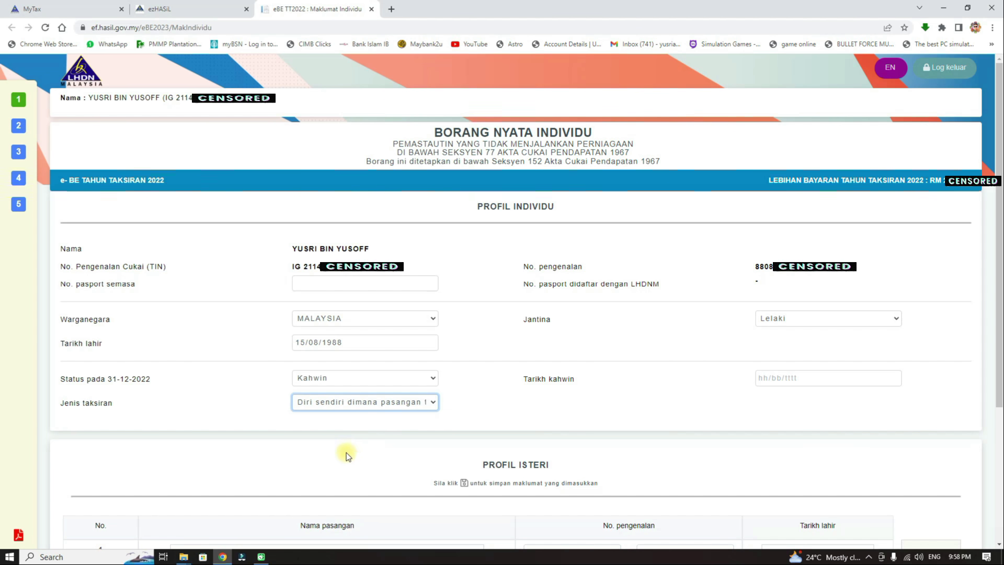
left_click(780, 378)
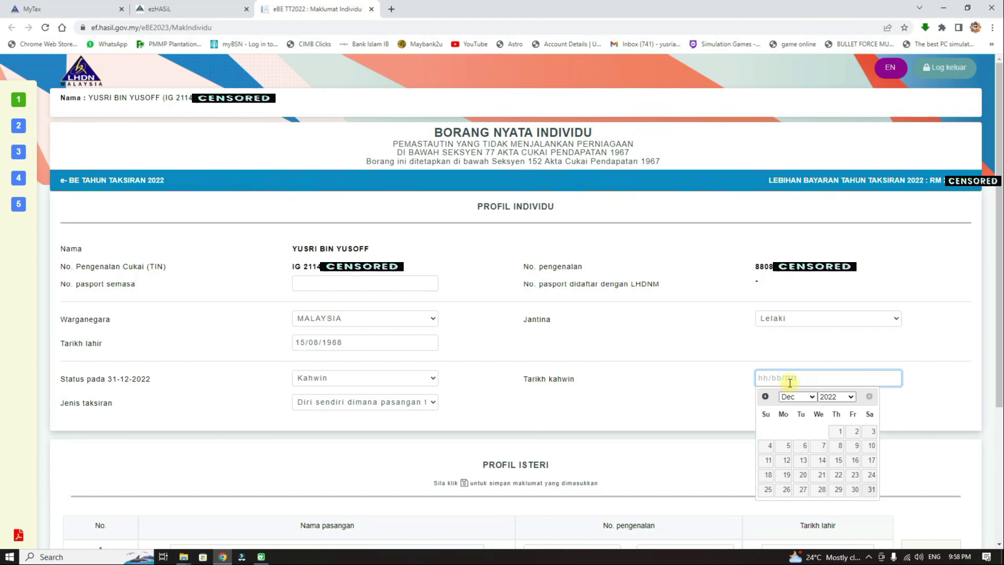
type("13/05/2014")
left_click(959, 358)
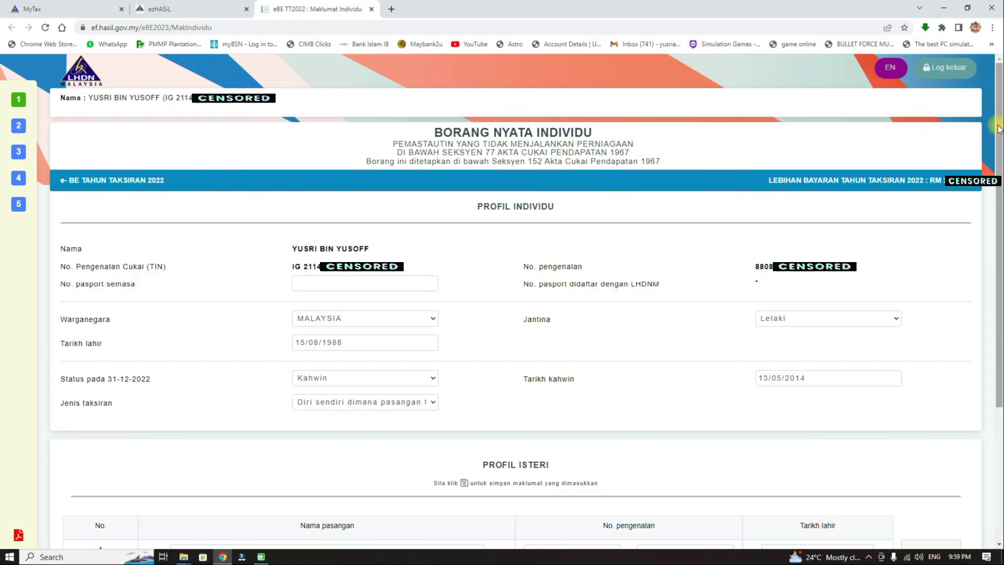
left_click_drag(999, 128, 999, 261)
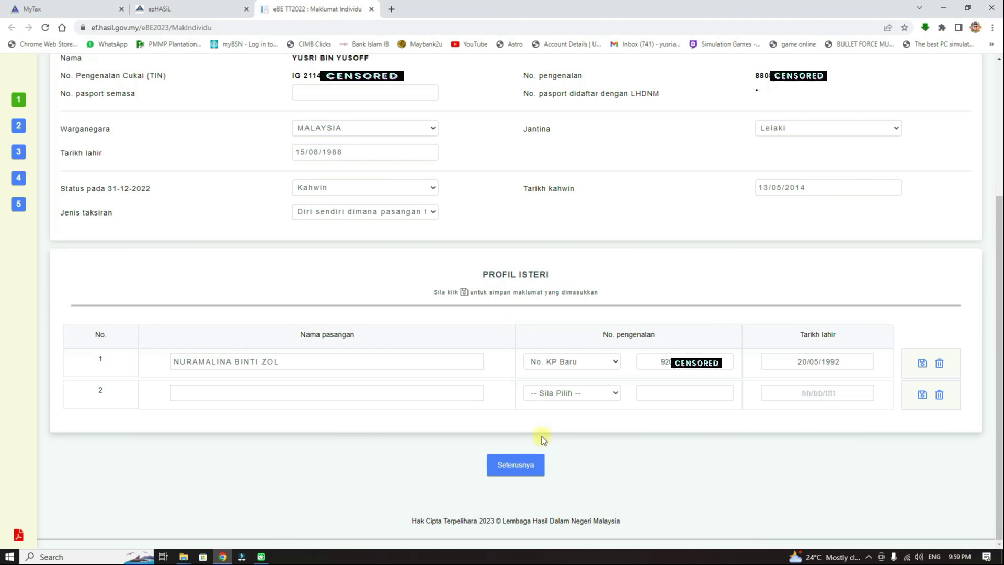
left_click(517, 467)
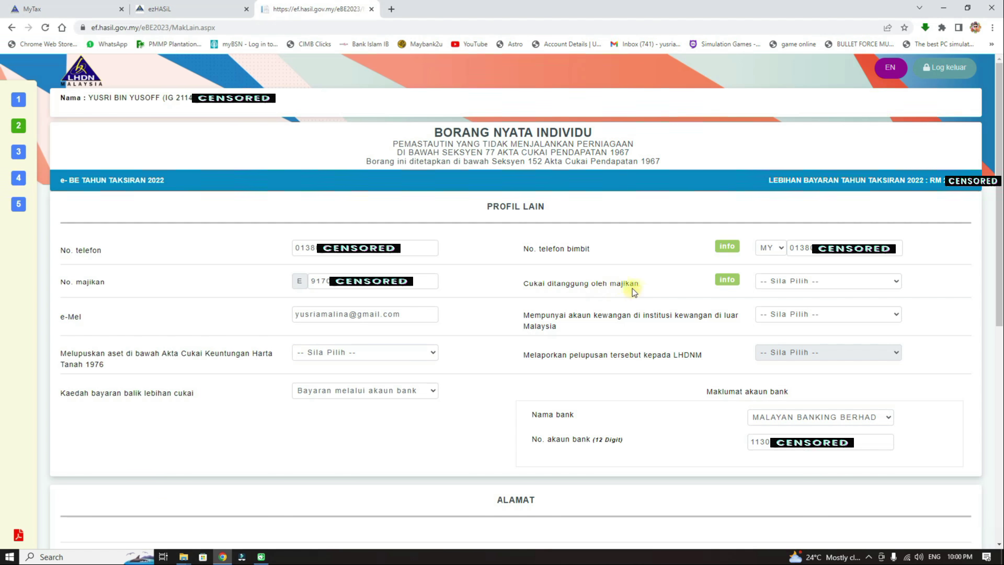
left_click(879, 285)
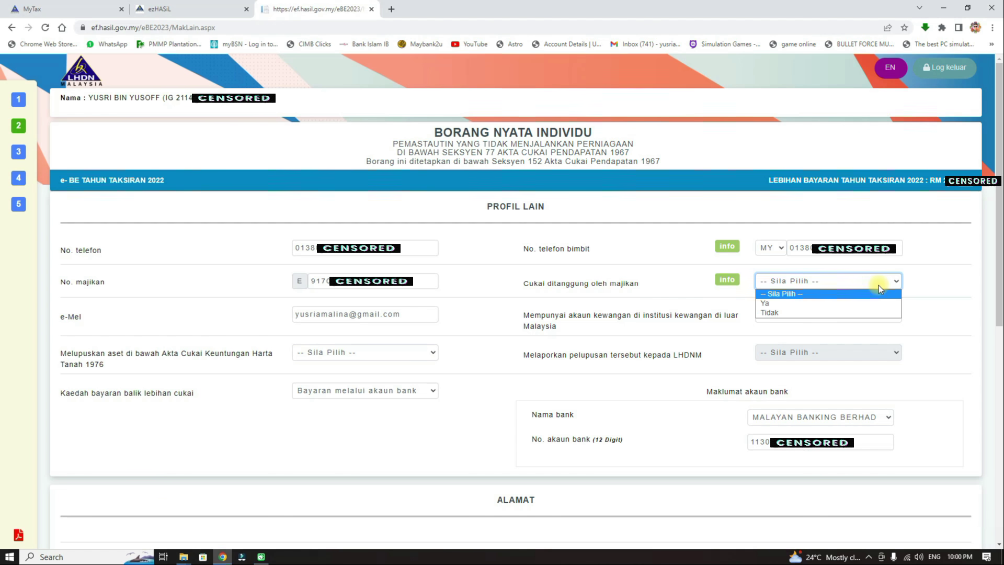
left_click(879, 285)
left_click(879, 285)
left_click(879, 285)
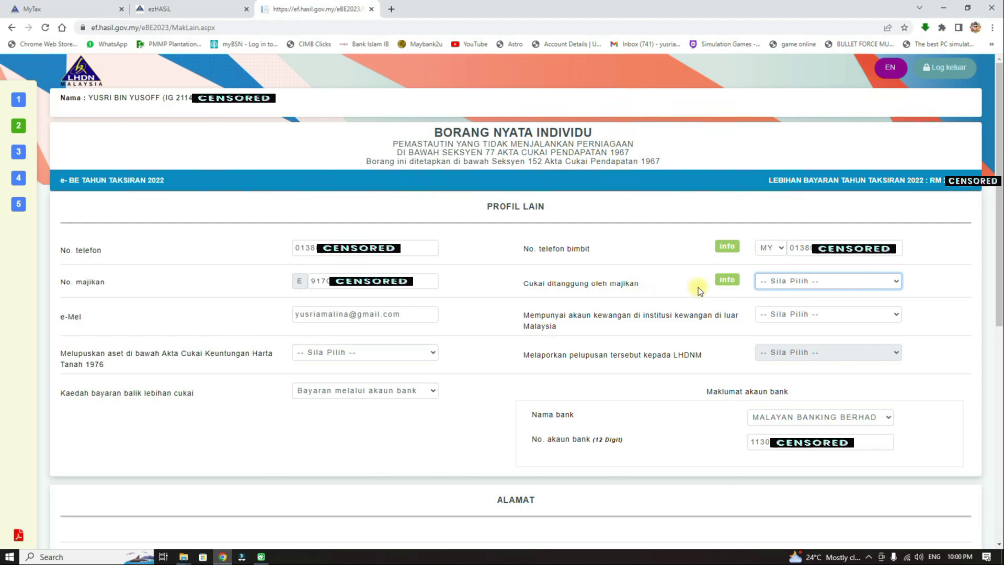
mouse_move(729, 281)
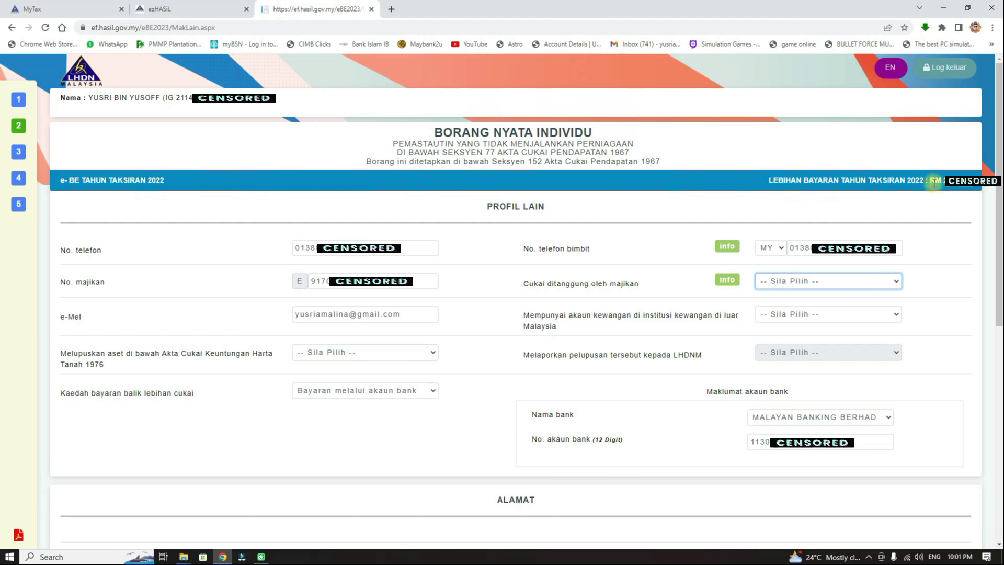
left_click(892, 549)
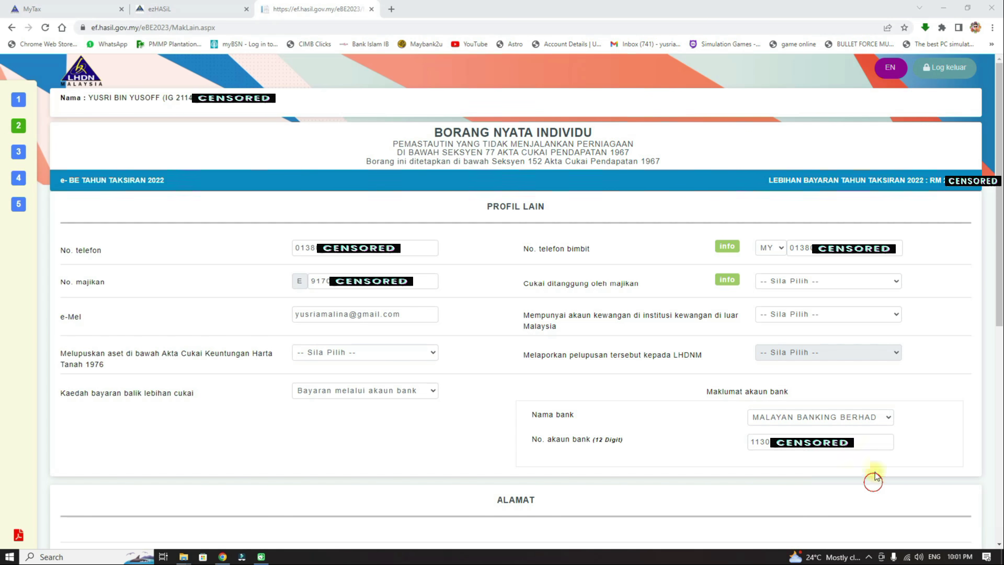
mouse_move(975, 151)
left_mouse_down()
mouse_move(926, 178)
mouse_move(973, 199)
mouse_move(961, 207)
mouse_move(934, 193)
mouse_move(944, 209)
left_mouse_up()
left_click(431, 391)
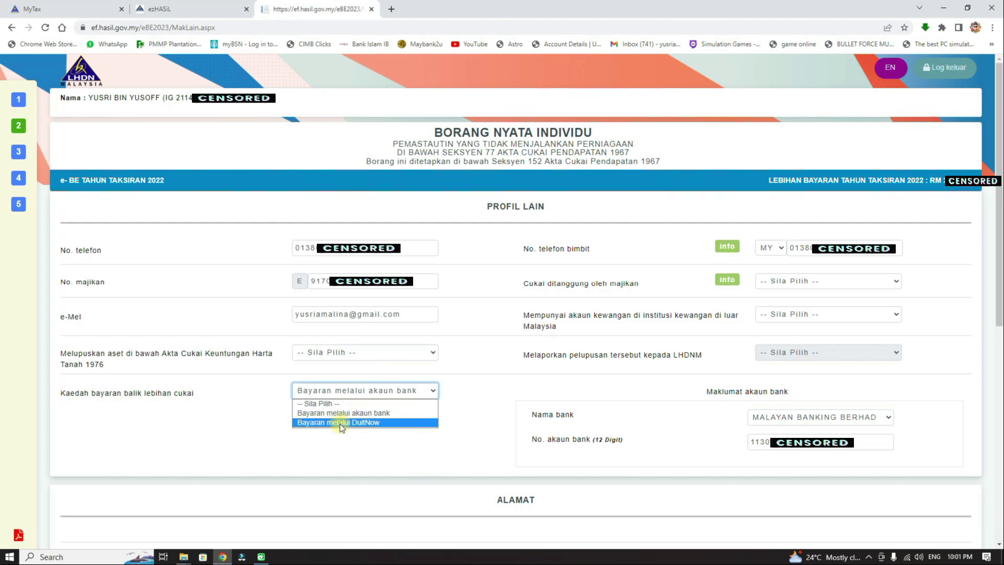
left_click(389, 413)
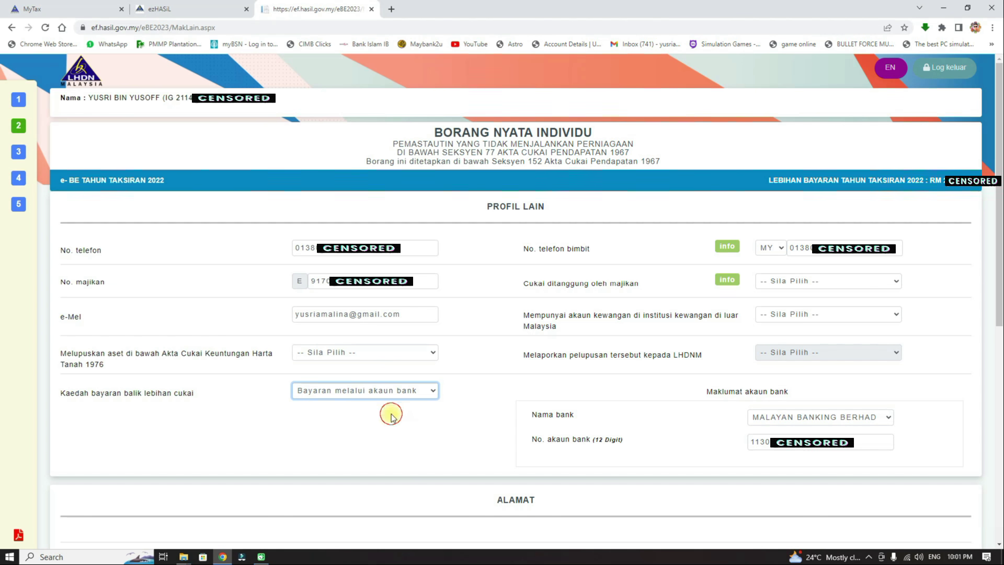
left_click(477, 422)
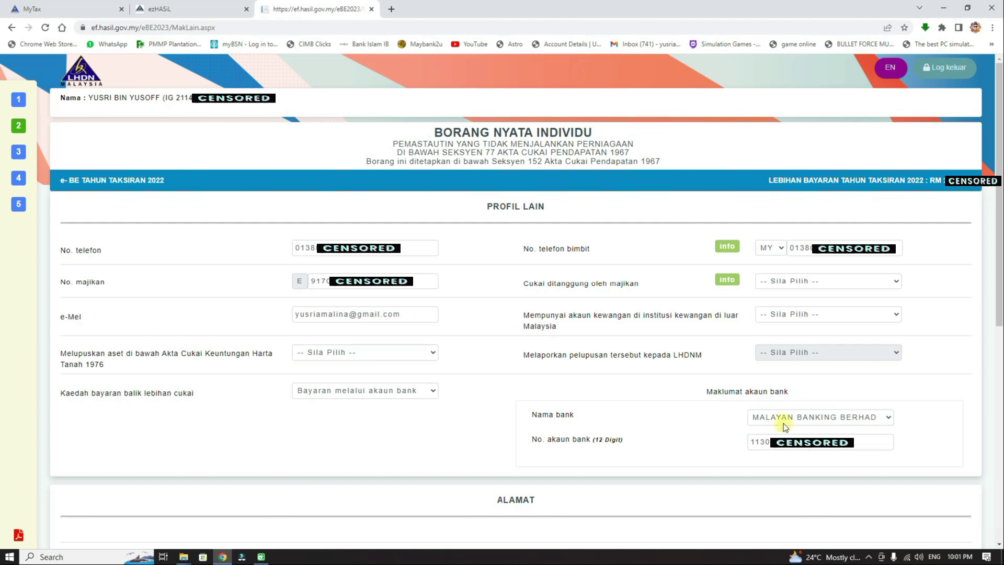
left_click(886, 417)
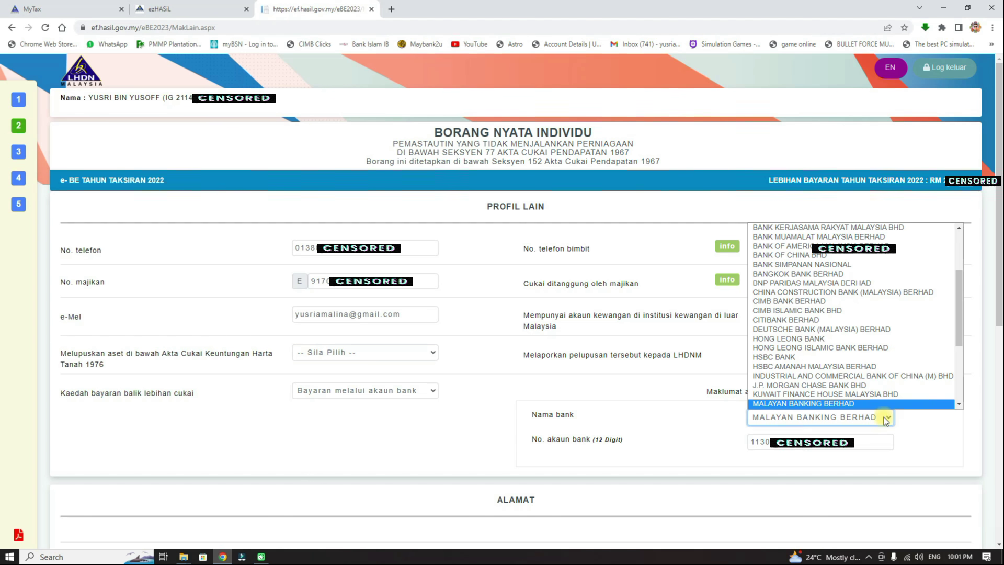
scroll(889, 367, "down", 1)
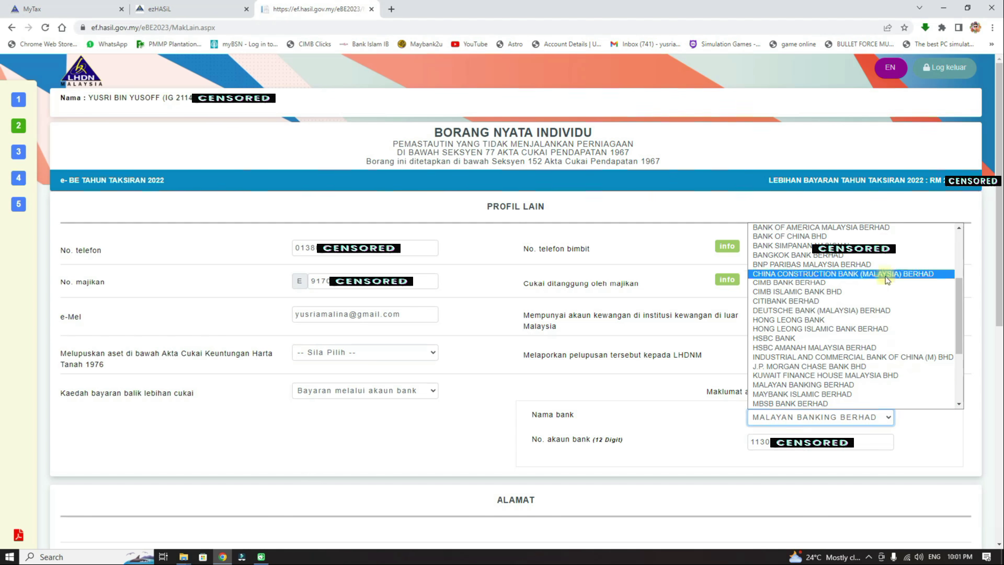
left_click(924, 441)
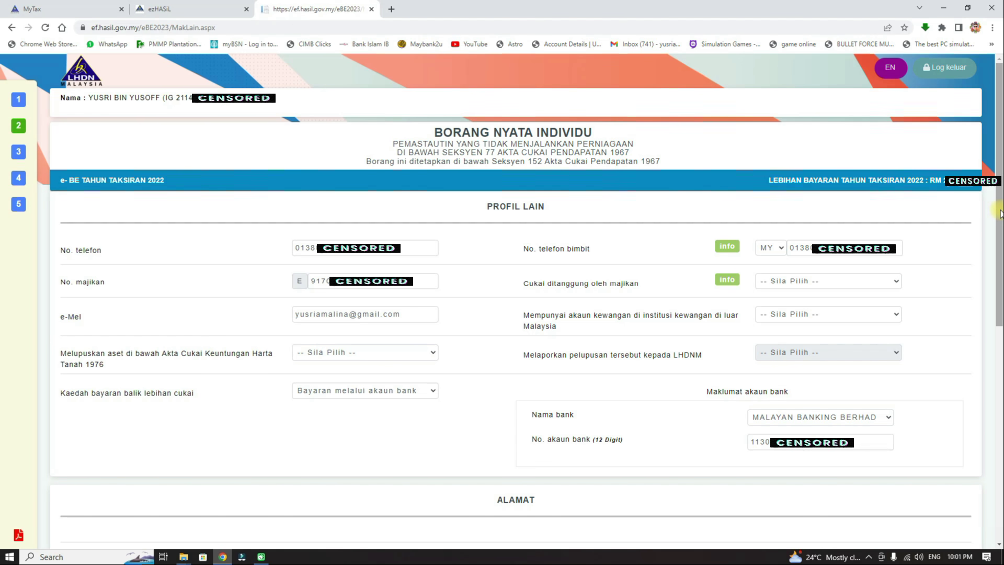
scroll(628, 209, "down", 8)
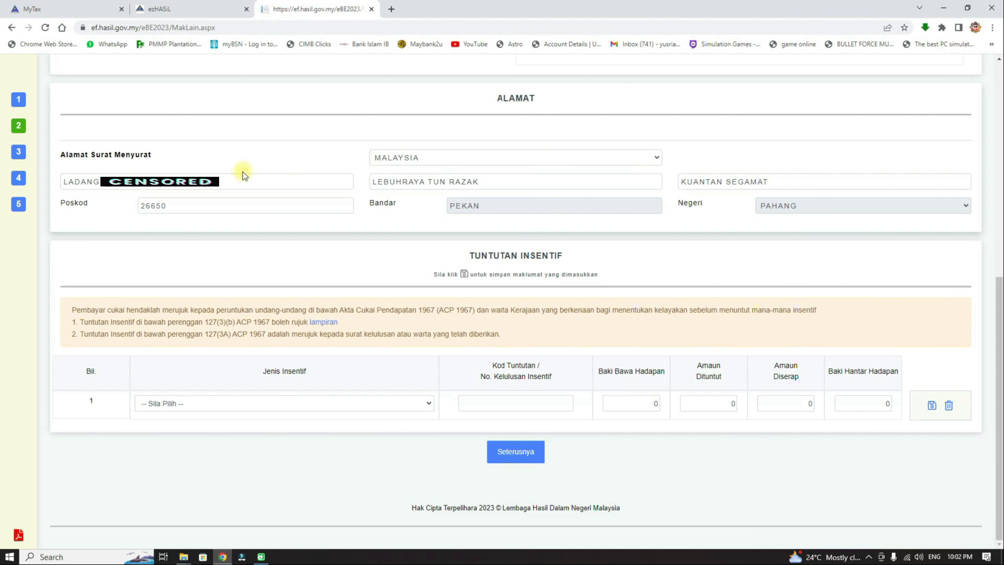
Step: Show the Jenis Insentif choices for the first Tuntutan Insentif row, leaving the address unchanged
left_click(139, 182)
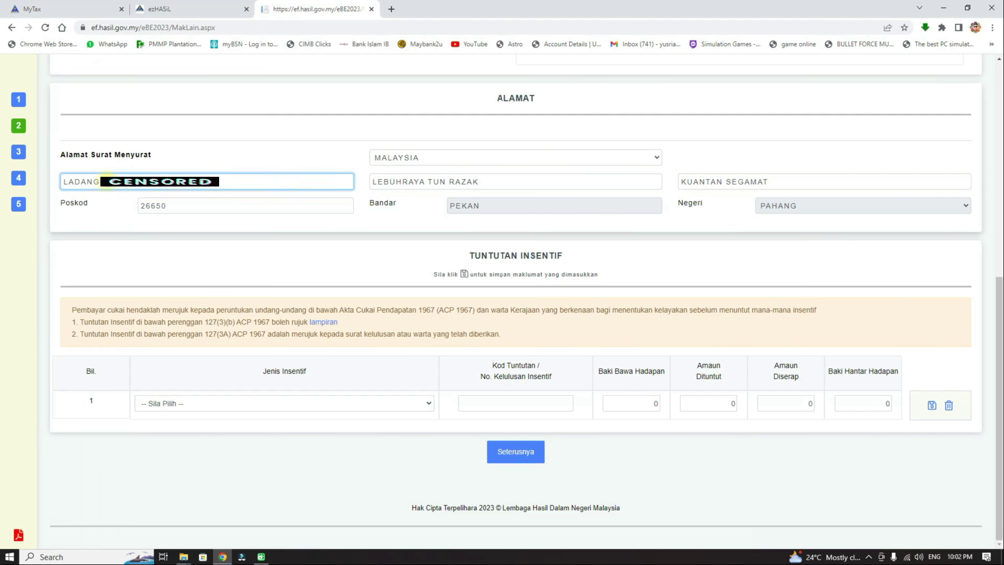
mouse_move(103, 184)
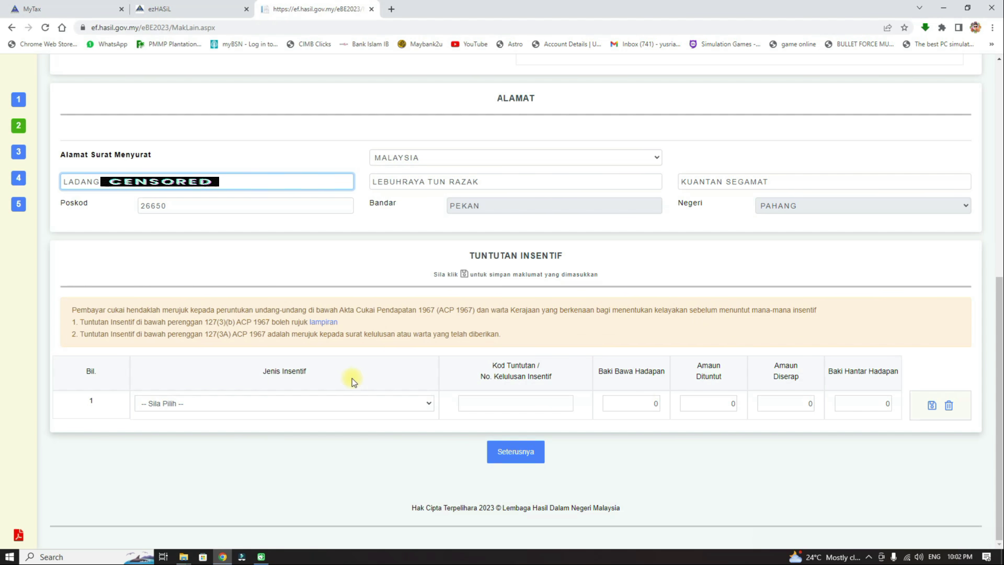
left_click(430, 403)
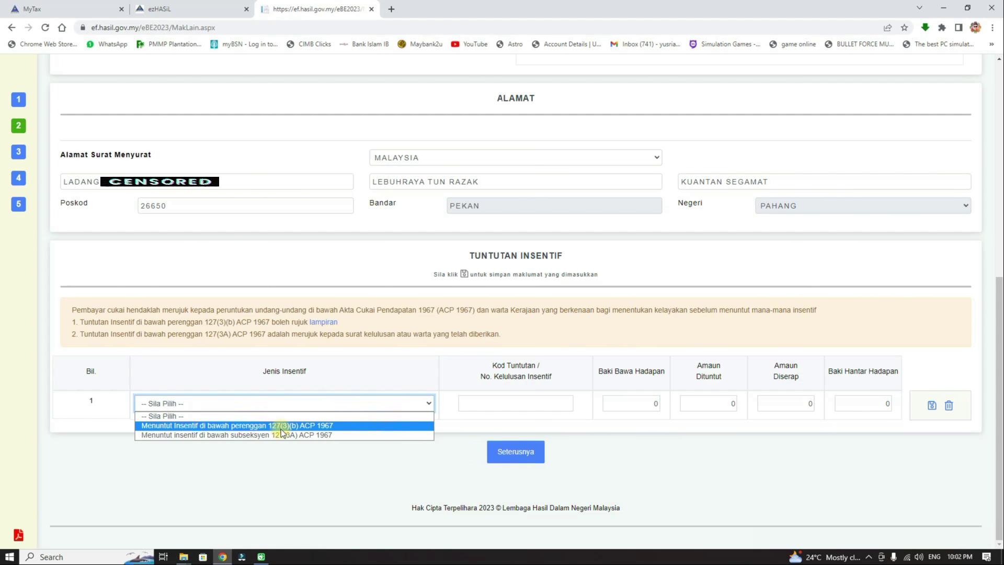
Step: Leave Jenis Insentif at '-- Sila Pilih --' and submit the Maklumat Lain page
left_click(463, 477)
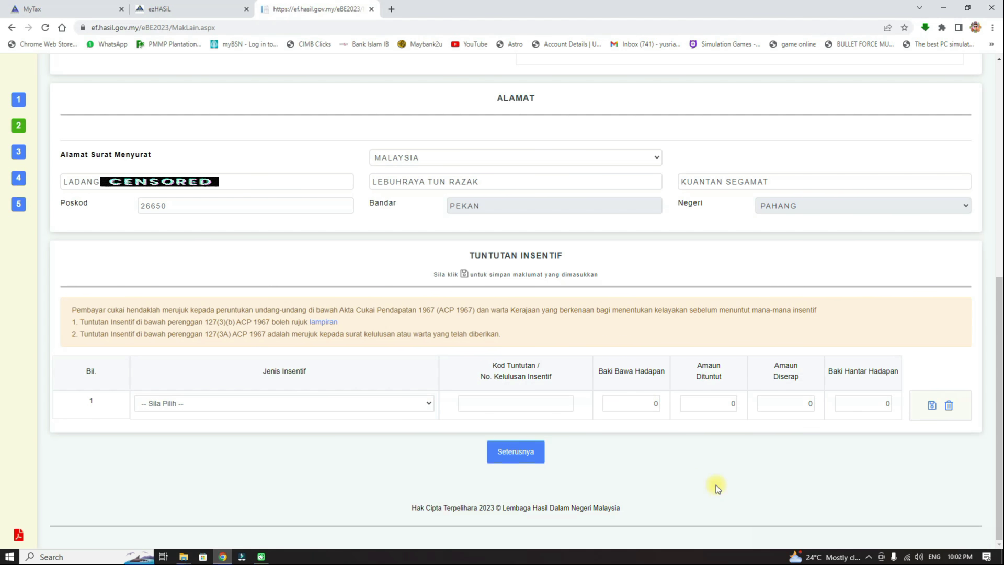
left_click(507, 454)
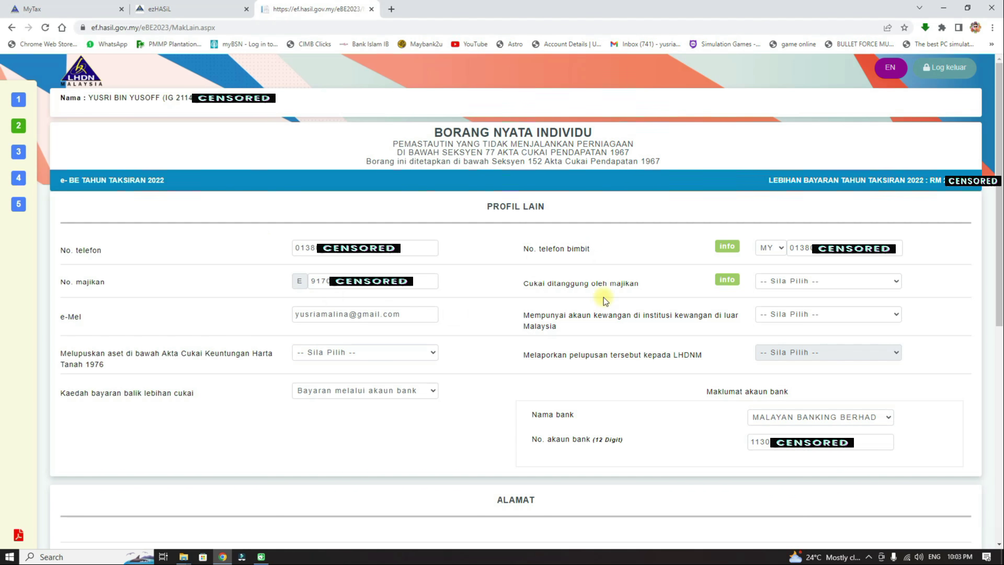
Step: Set employer-borne tax, foreign financial accounts and RPGT asset disposal to Tidak, then continue
left_click(890, 281)
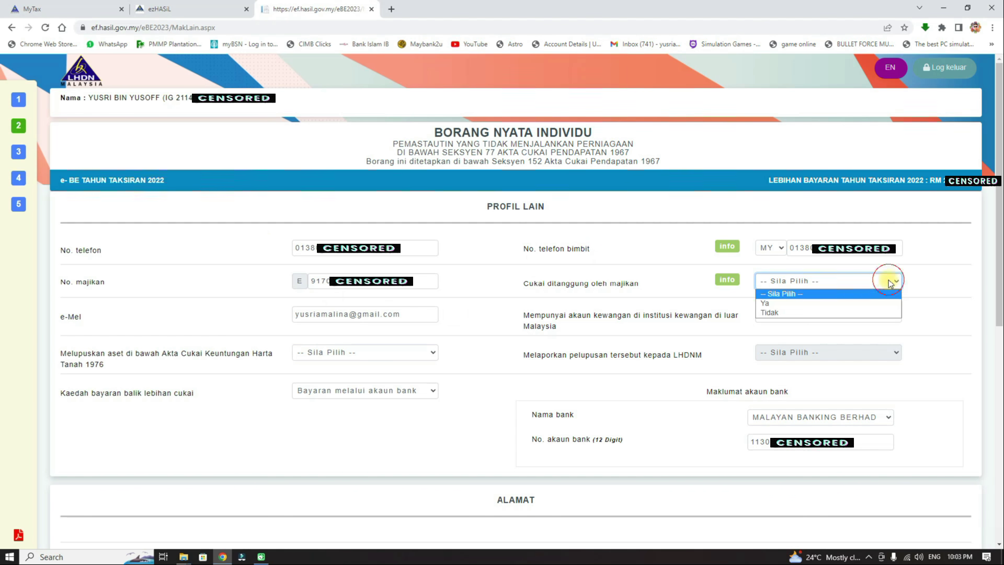
left_click(797, 312)
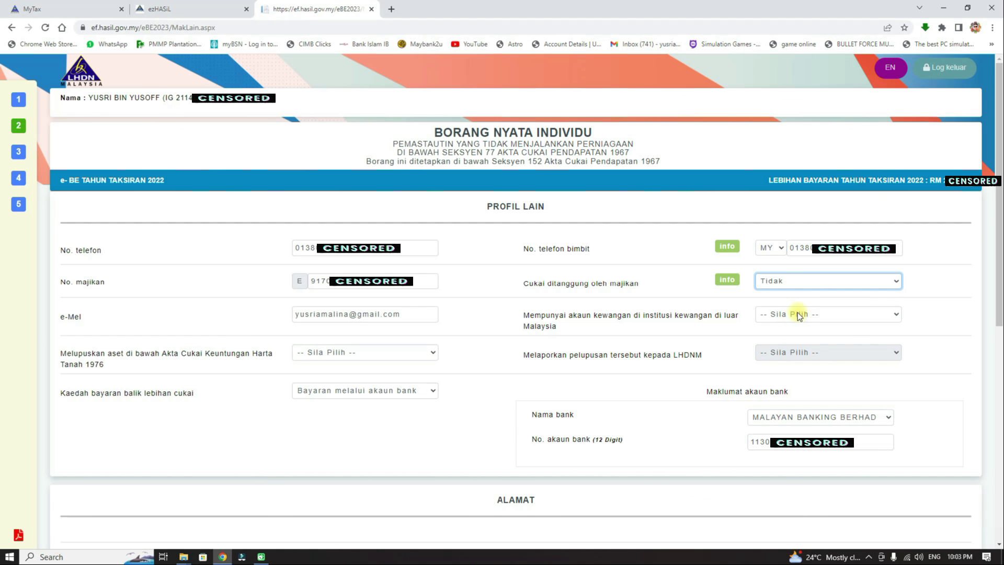
left_click(829, 316)
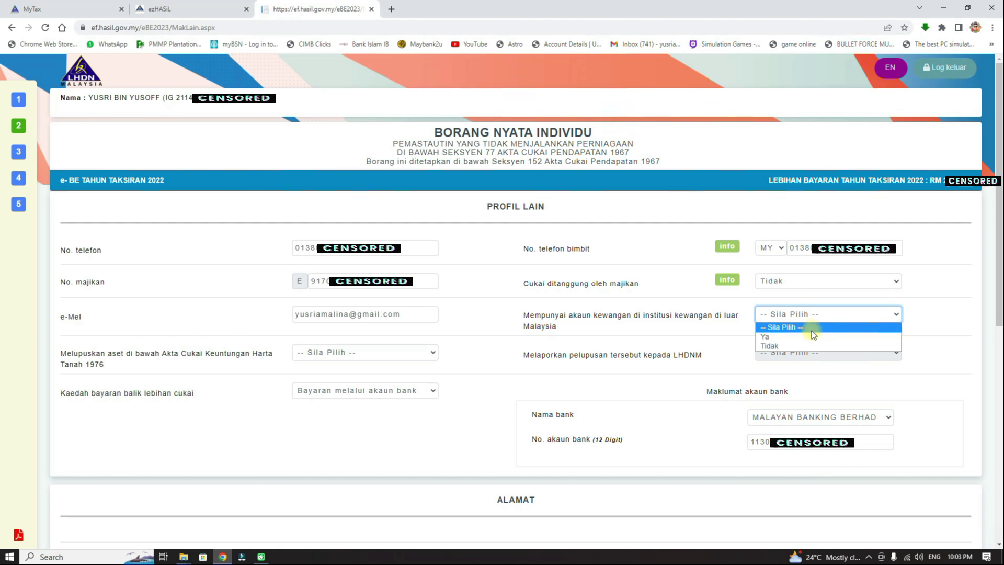
left_click(786, 346)
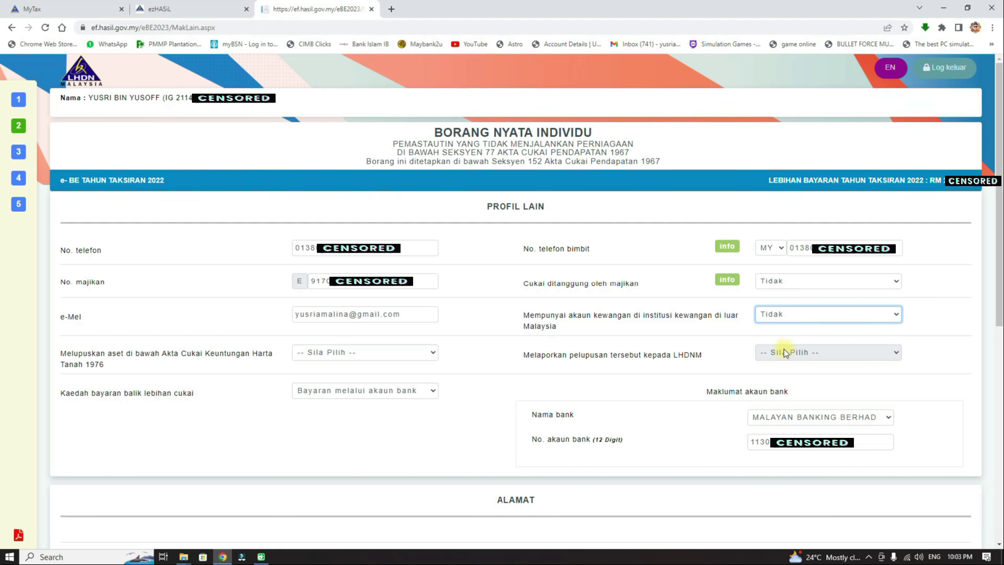
left_click(413, 353)
left_click(376, 383)
left_click(396, 399)
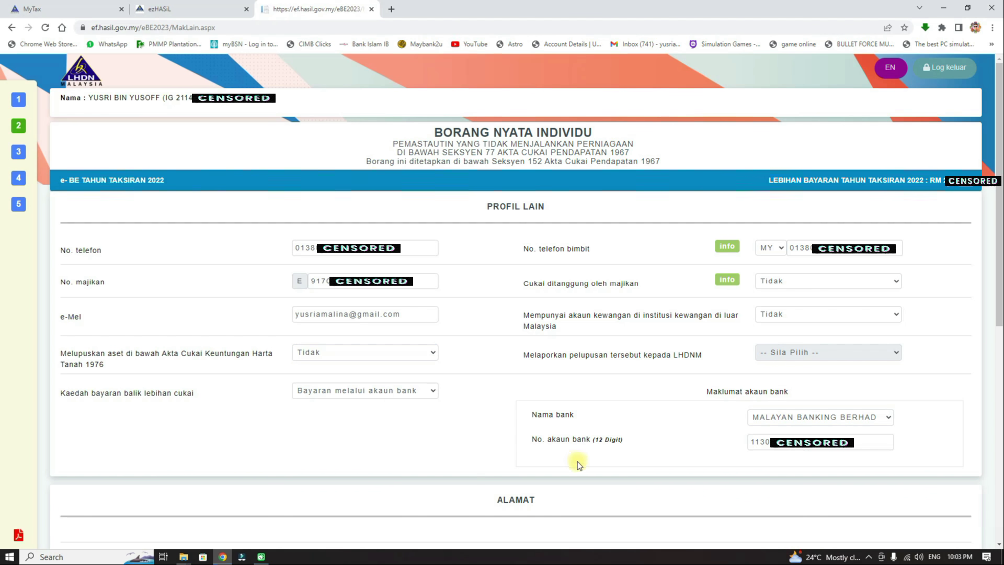
scroll(1000, 150, "down", 8)
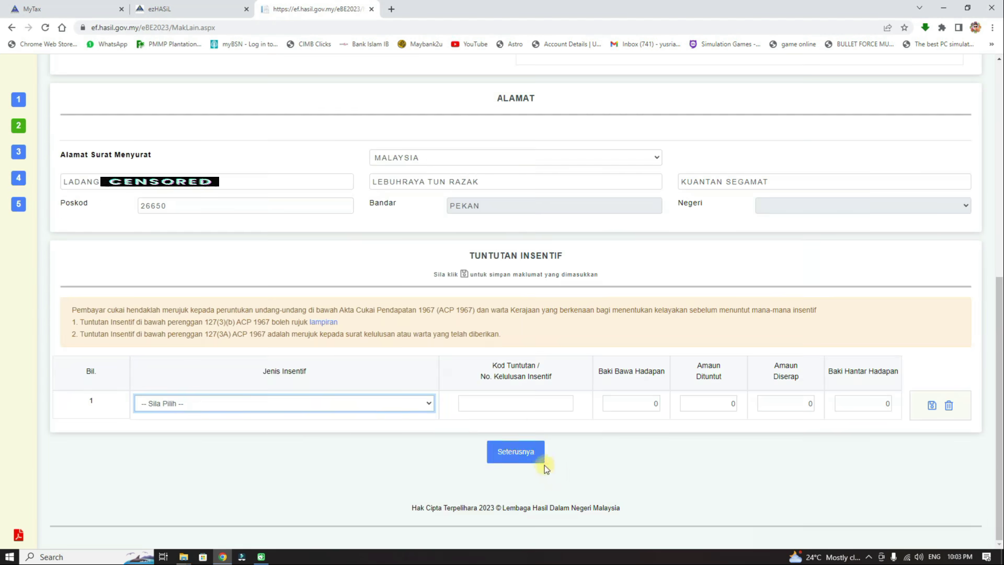
left_click(529, 453)
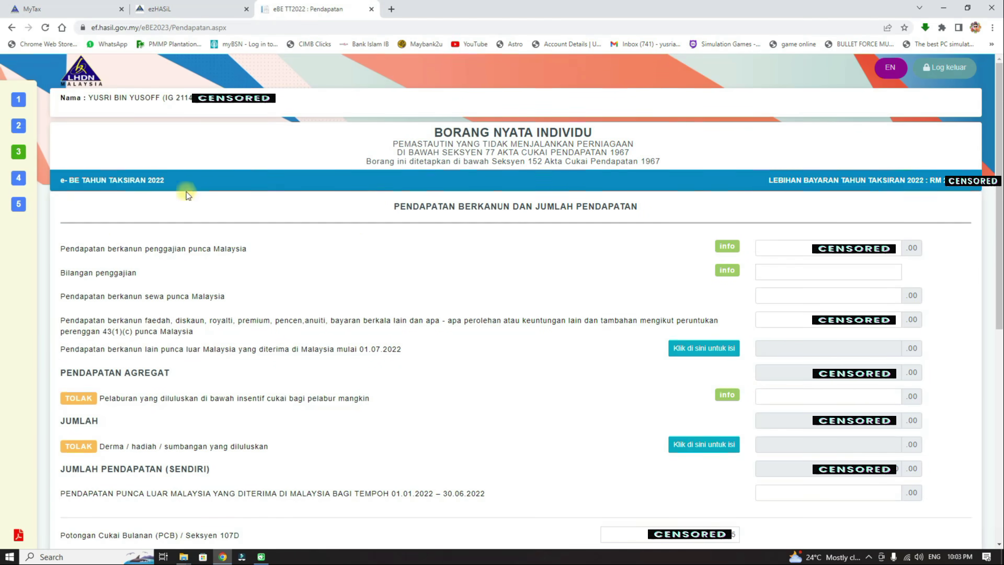
mouse_move(42, 153)
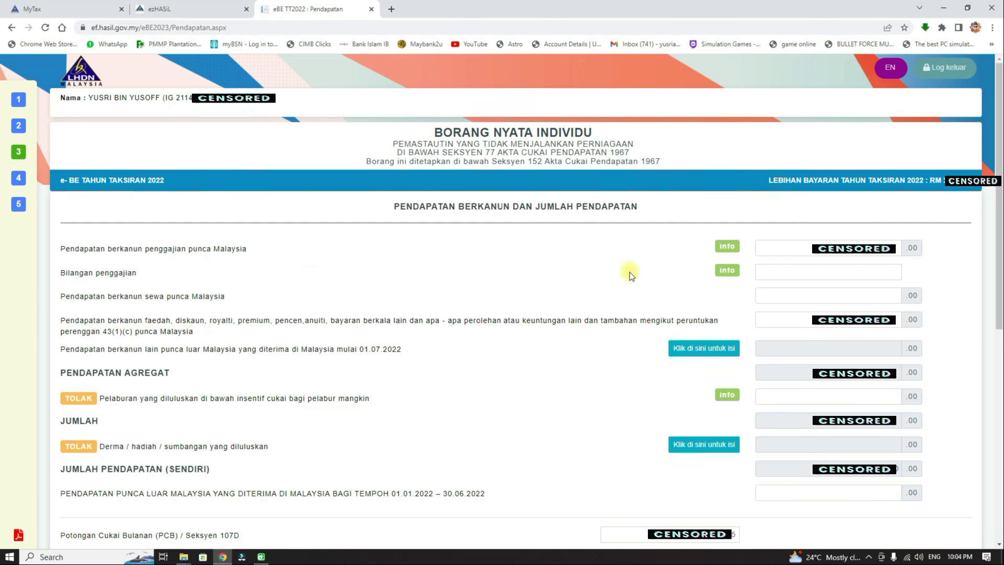
left_click(816, 249)
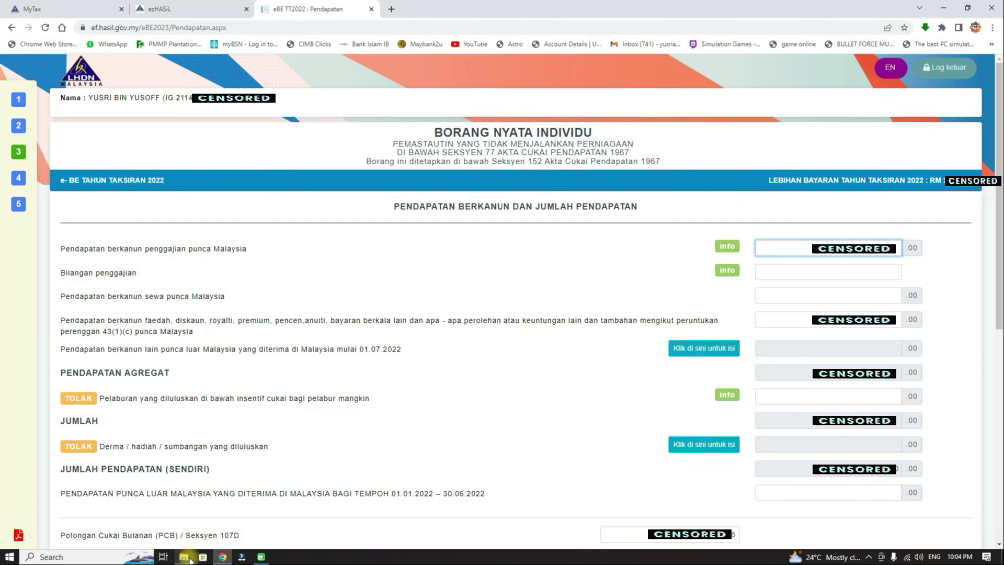
Step: From the salary statements folder, preview ea form.png, then open Slide1.PNG in Photos
mouse_move(187, 559)
left_click(241, 510)
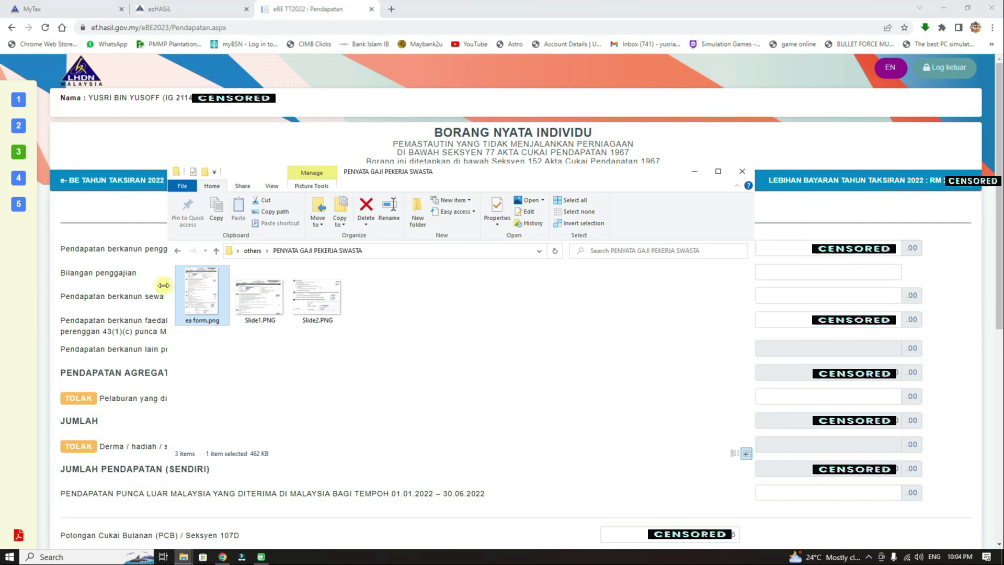
double_click(202, 294)
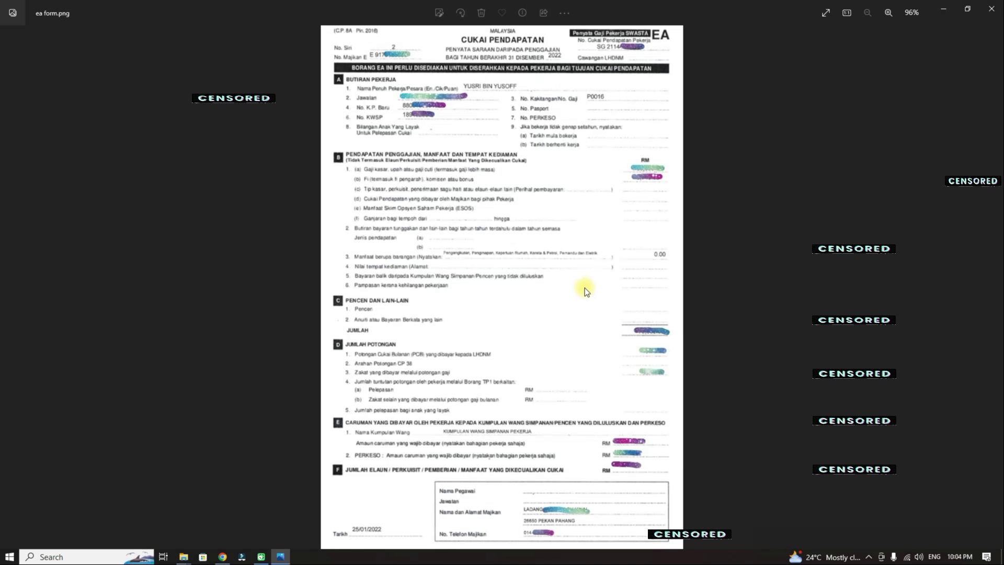
left_click(992, 9)
double_click(274, 297)
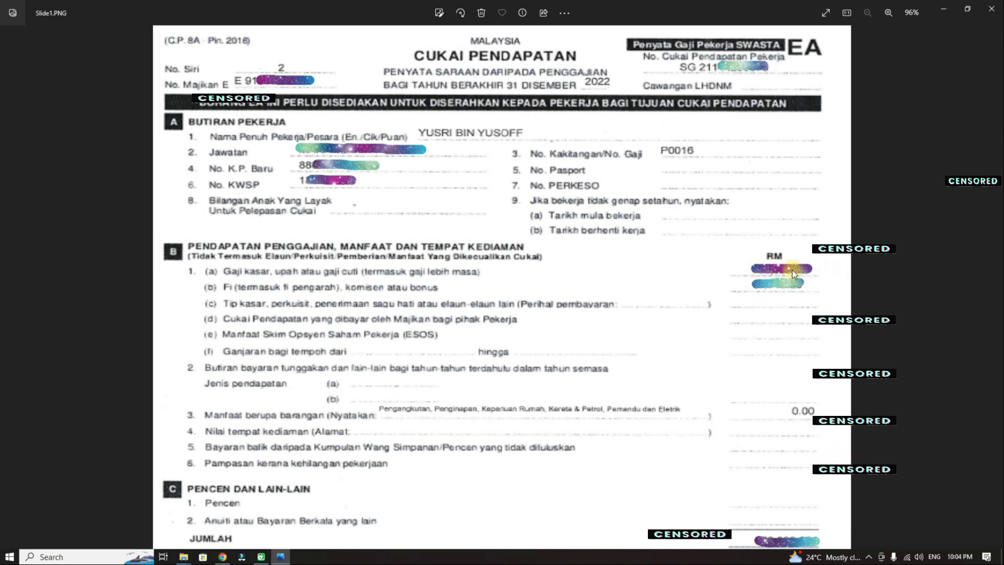
Step: Enter 1 as Bilangan penggajian on the Pendapatan page, then bring back the EA form image
left_click(222, 556)
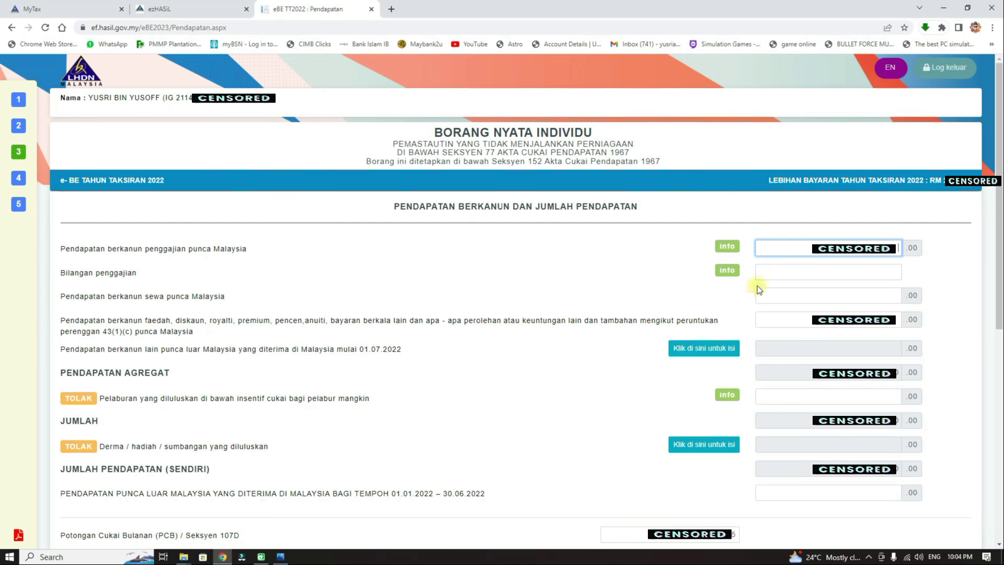
left_click(801, 248)
left_click(935, 271)
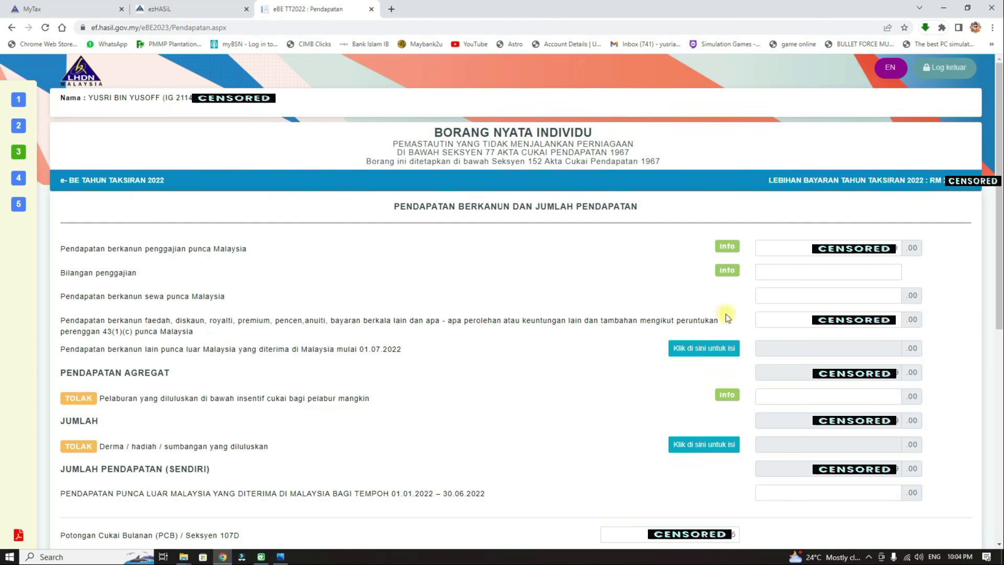
mouse_move(729, 271)
left_click(891, 269)
type("1")
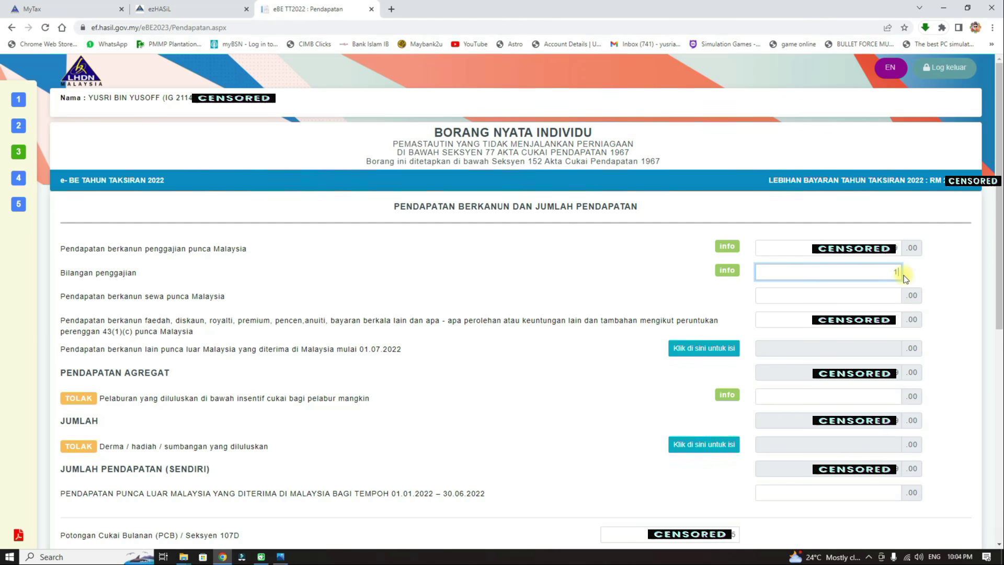
left_click(934, 279)
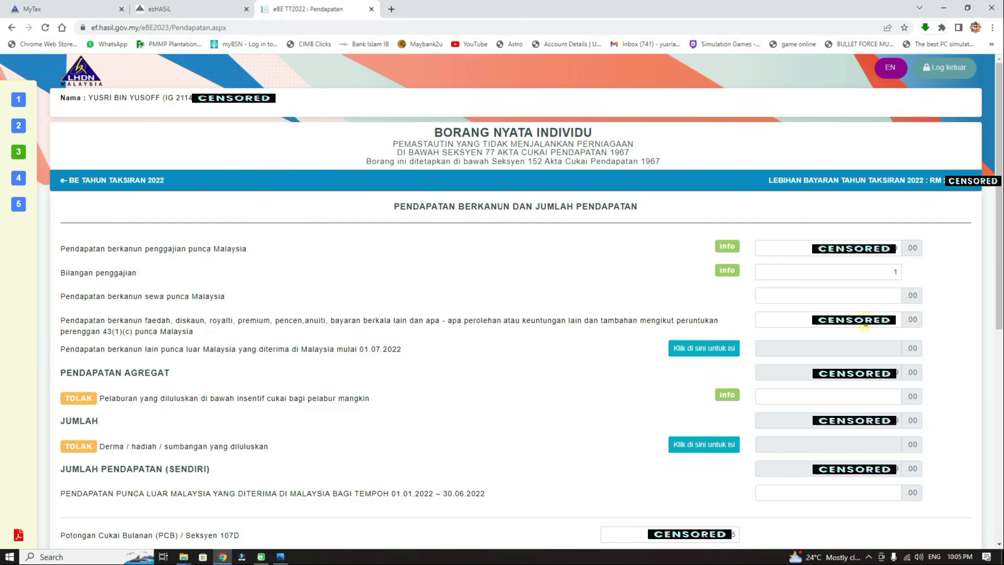
left_click(898, 320)
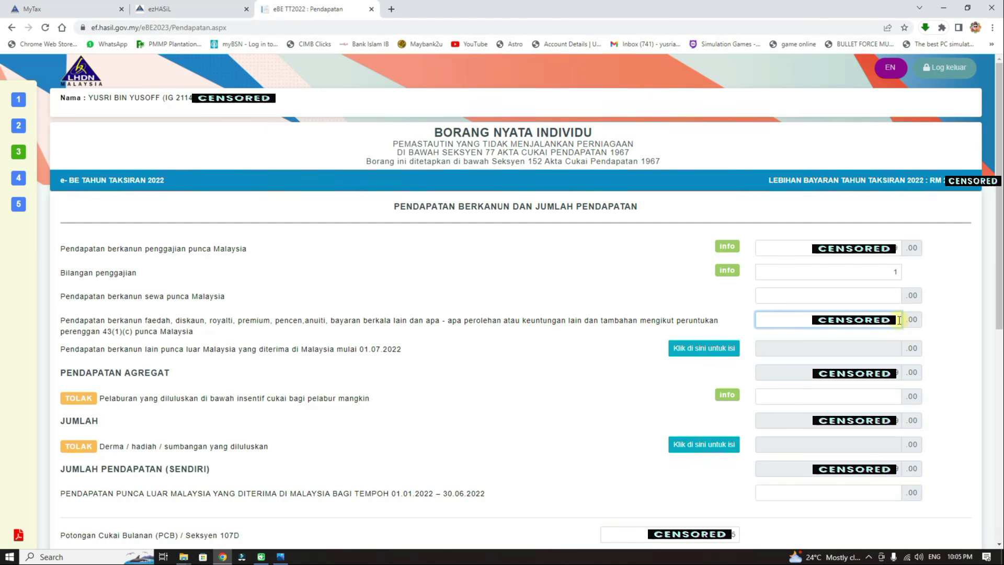
left_click(280, 556)
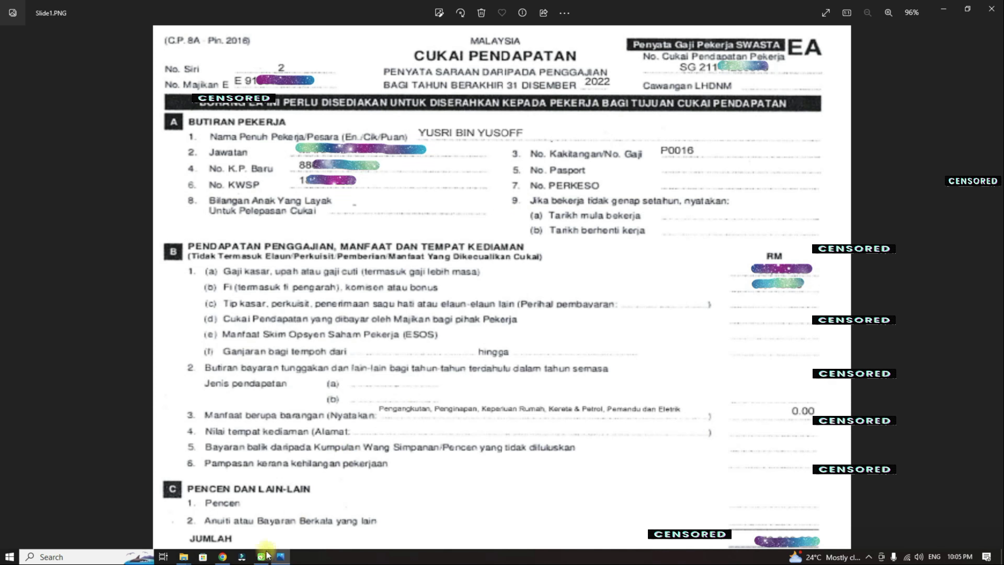
Step: Compare the Pendapatan income fields and JUMLAH PENDAPATAN total against the Slide1.PNG EA form
left_click(222, 556)
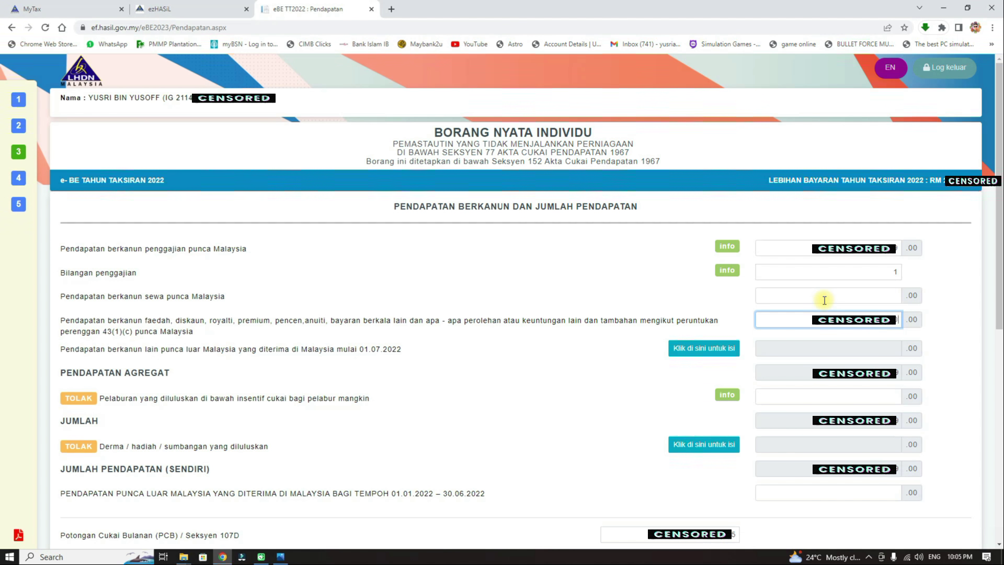
left_click(972, 331)
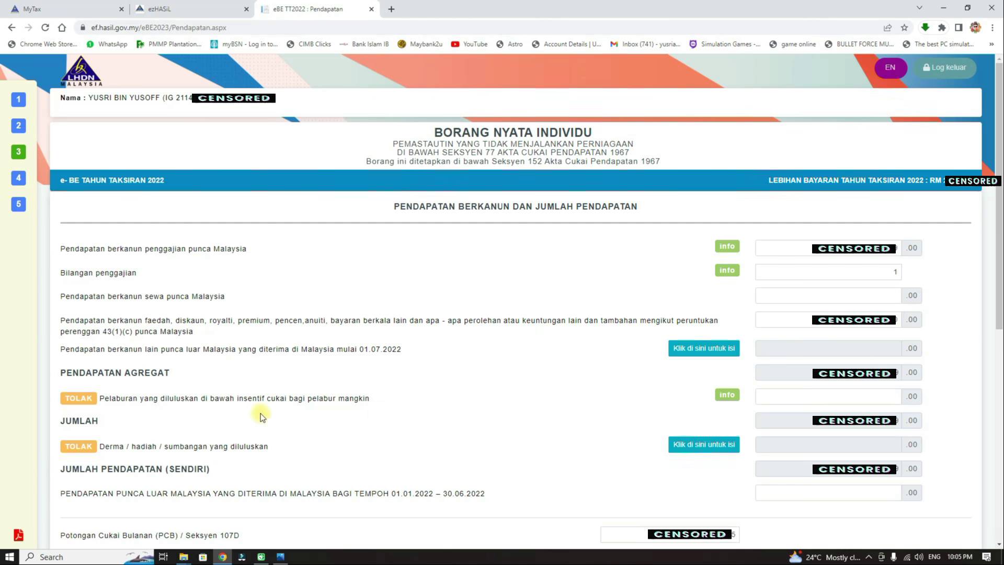
mouse_move(723, 395)
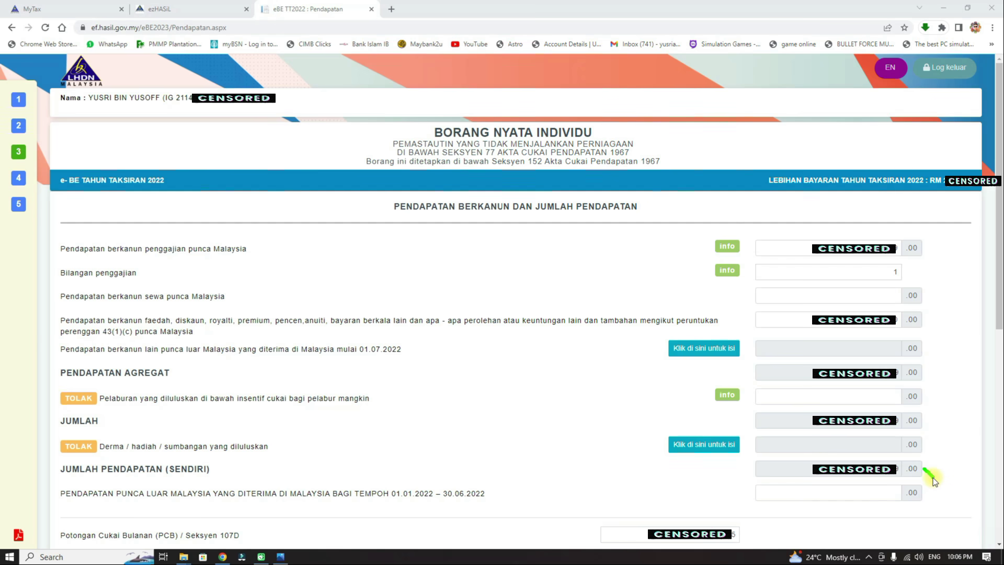
left_click_drag(933, 478, 986, 435)
left_click(280, 559)
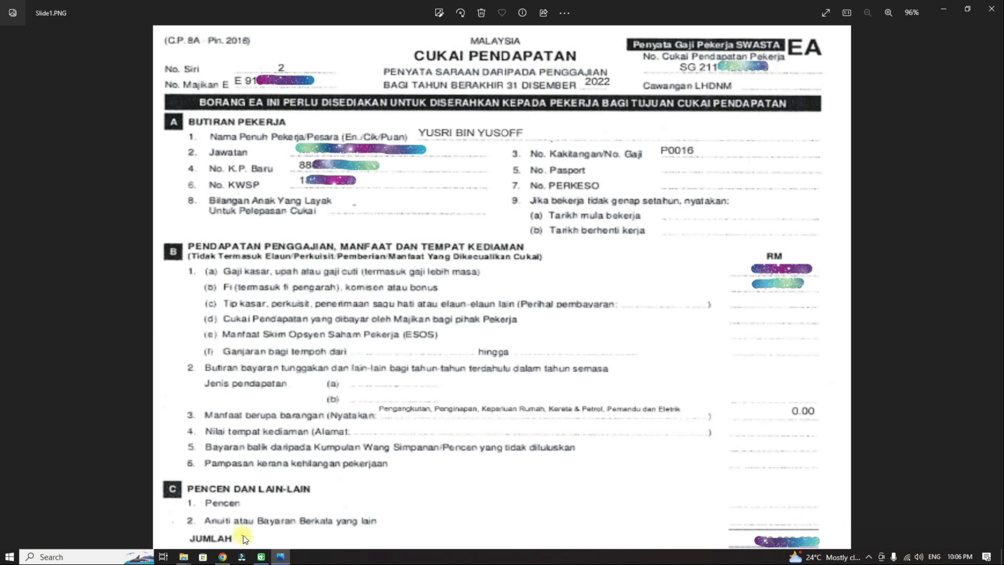
left_click(222, 557)
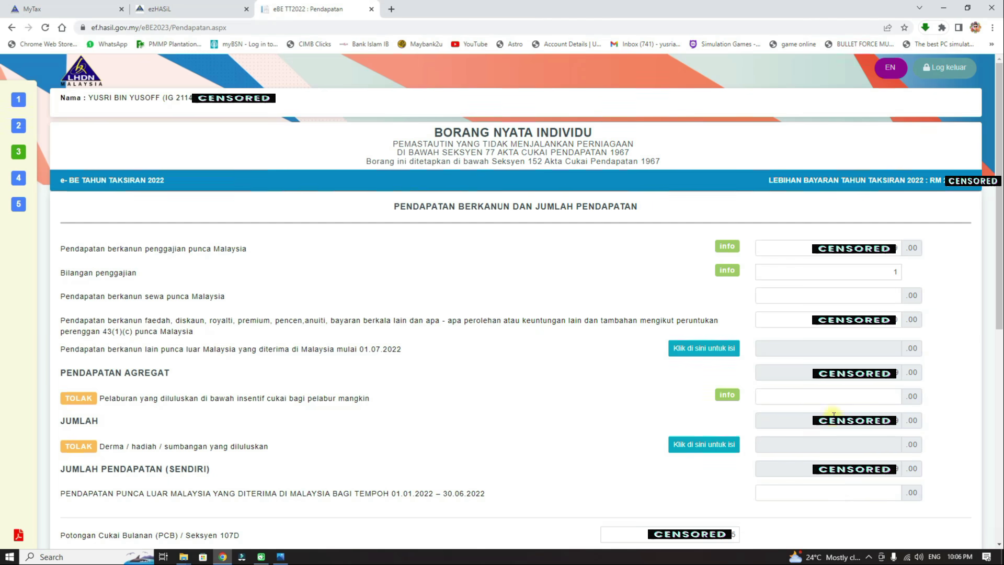
Step: Replace the PCB / Seksyen 107D deduction amount with 219
scroll(965, 281, "down", 8)
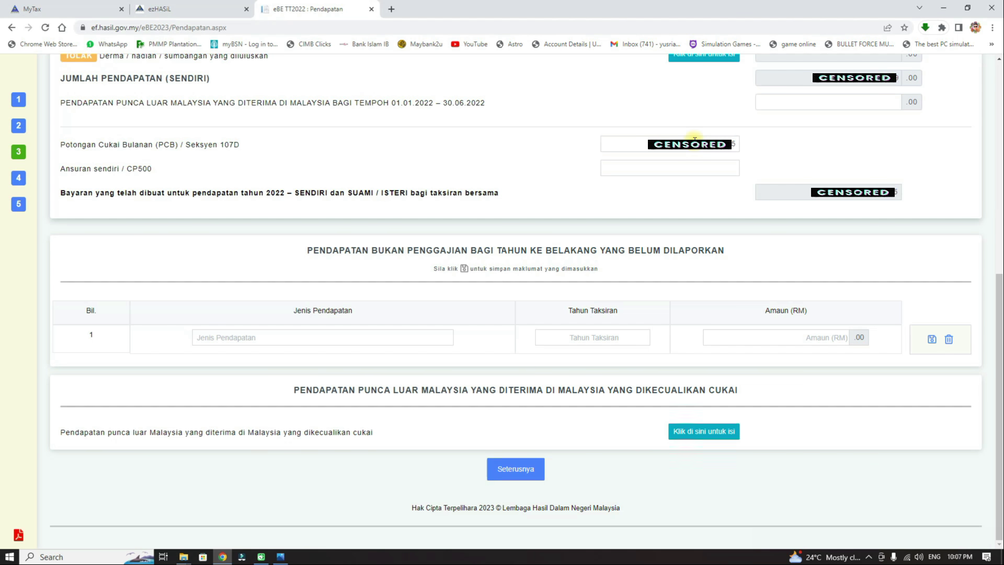
left_click_drag(692, 143, 770, 150)
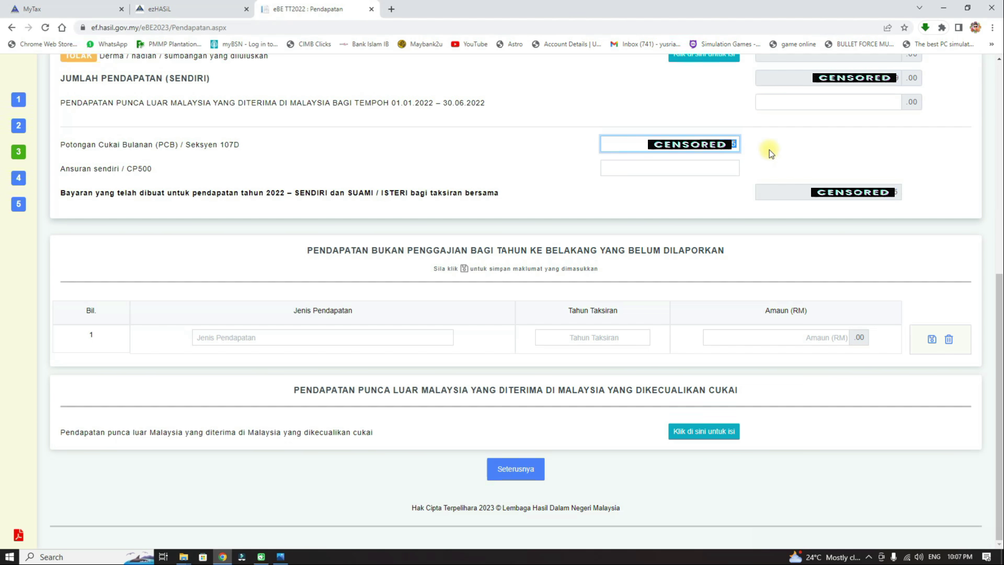
type("219")
left_click(774, 152)
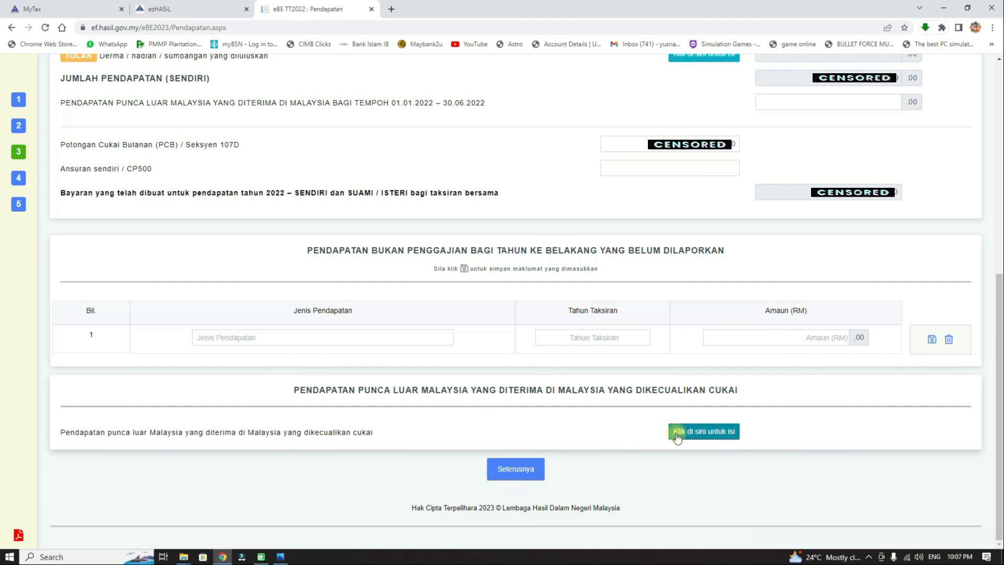
Step: Move on to the Pelepasan reliefs page and review the 8,000 parents' medical relief limit
left_click(533, 469)
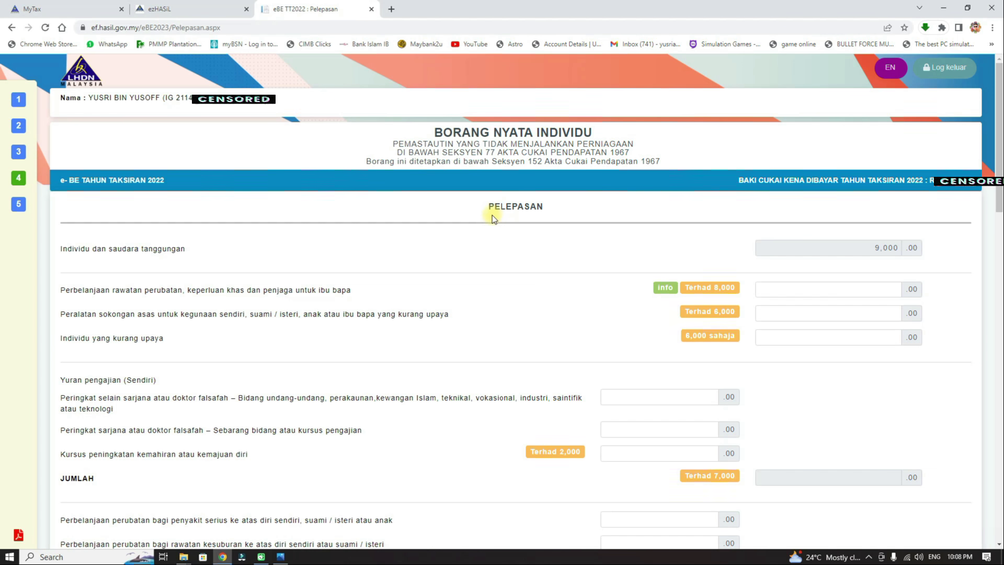
mouse_move(34, 178)
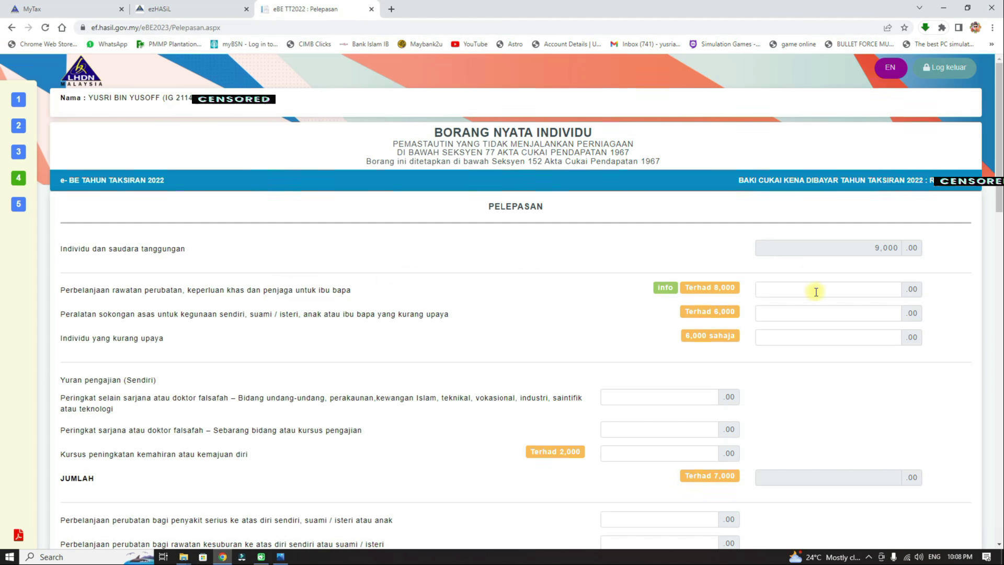
left_click_drag(694, 289, 721, 295)
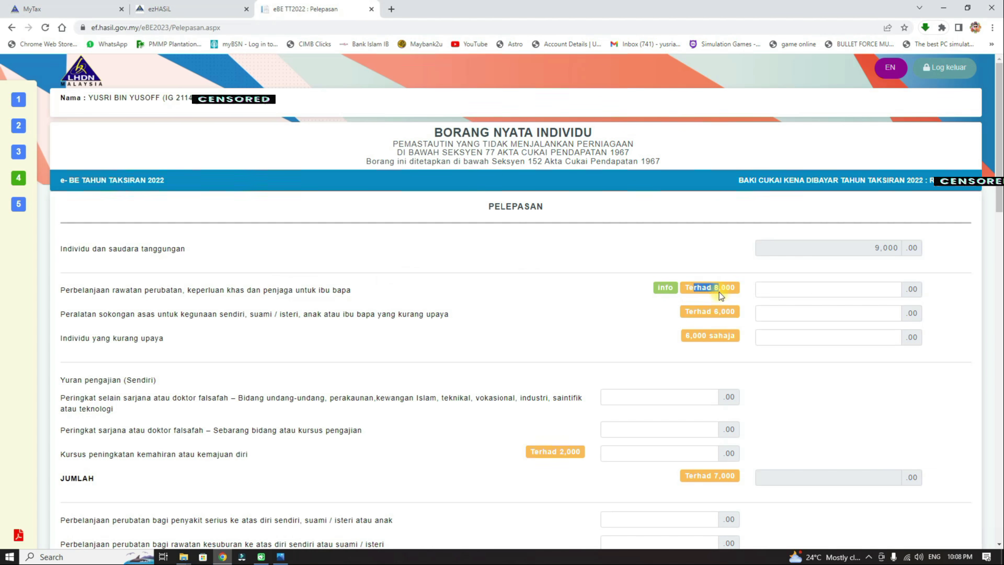
left_click(727, 282)
mouse_move(664, 287)
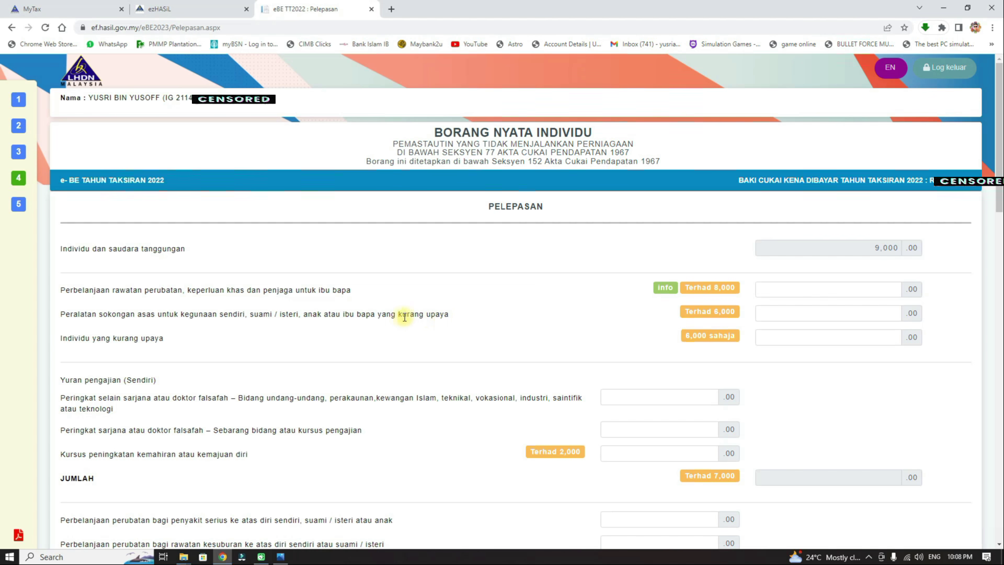
Step: Leave the disability support equipment and 6,000 disabled individual relief amounts empty
left_click_drag(399, 315, 449, 315)
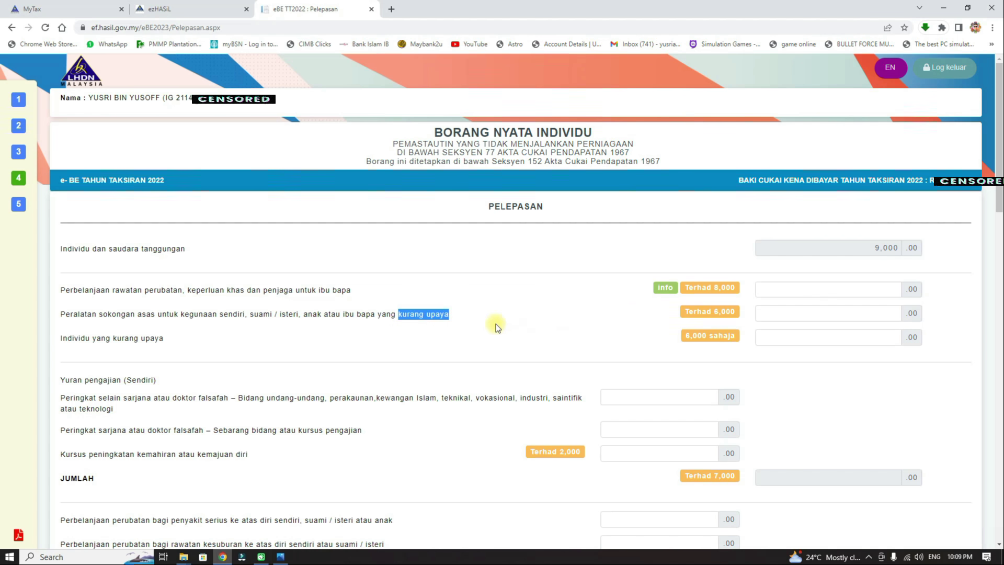
left_click(715, 313)
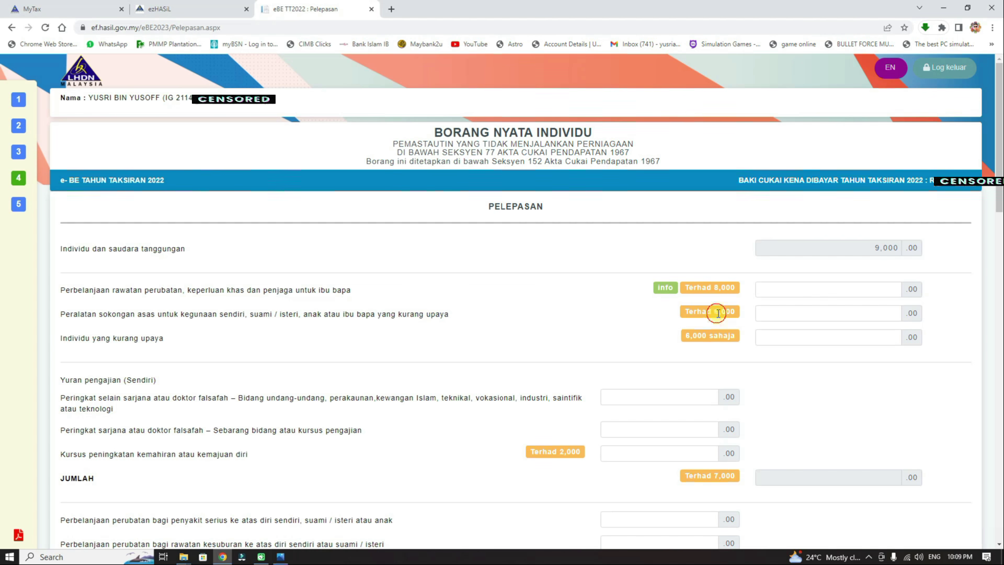
left_click(864, 313)
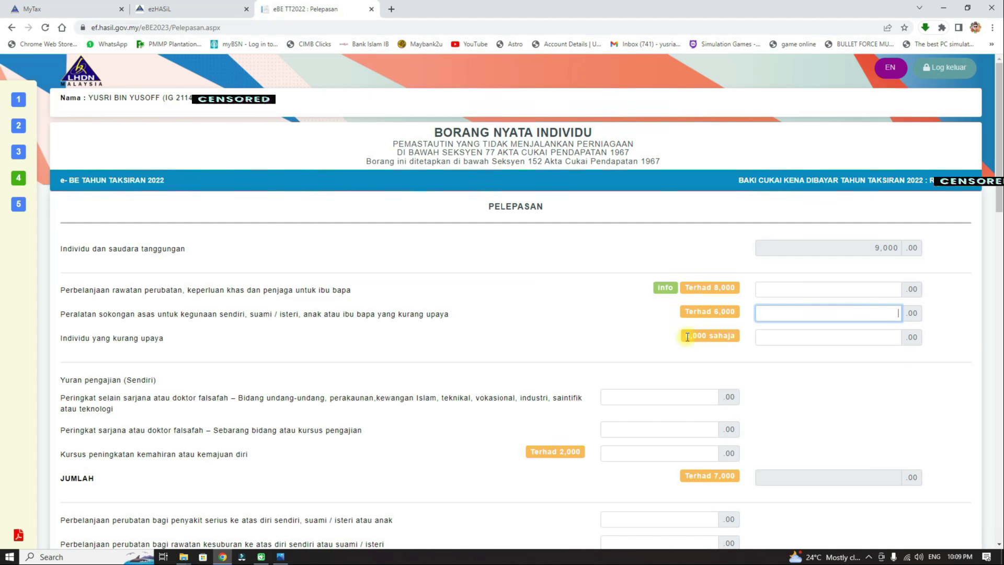
left_click_drag(687, 337, 722, 343)
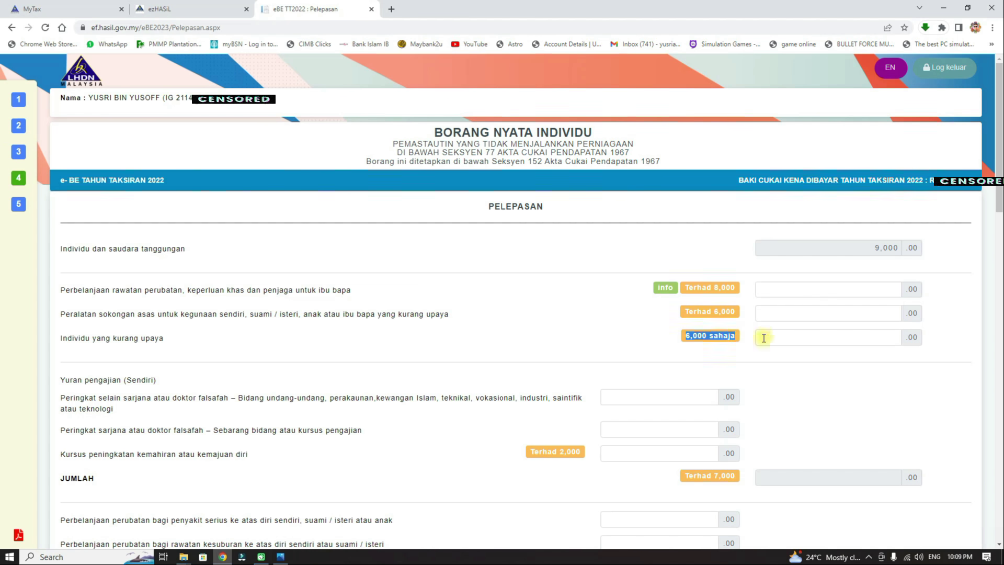
left_click(860, 338)
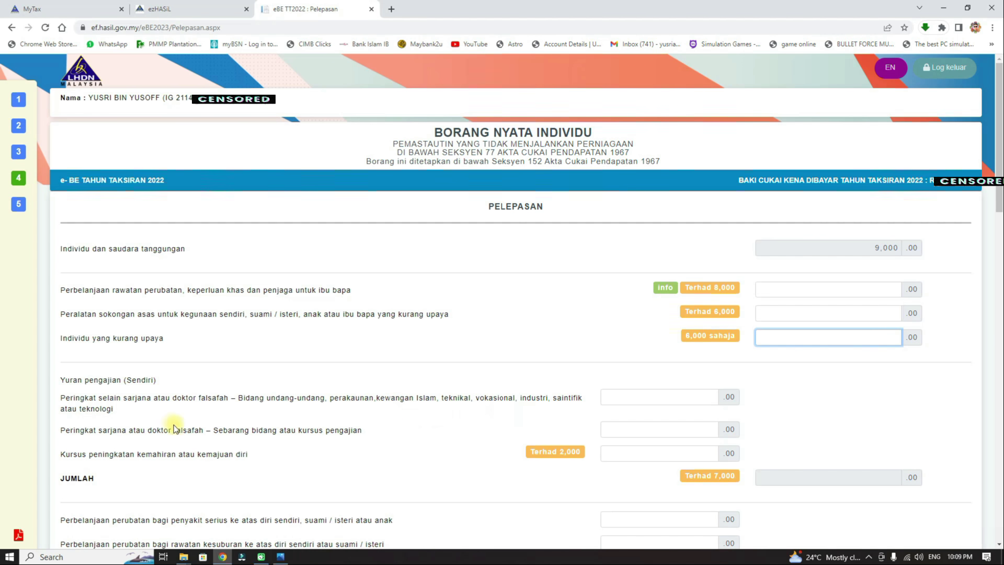
Step: Leave the tuition-fee and skills course fee reliefs blank under the 7,000 limit, then scroll down
left_click(669, 397)
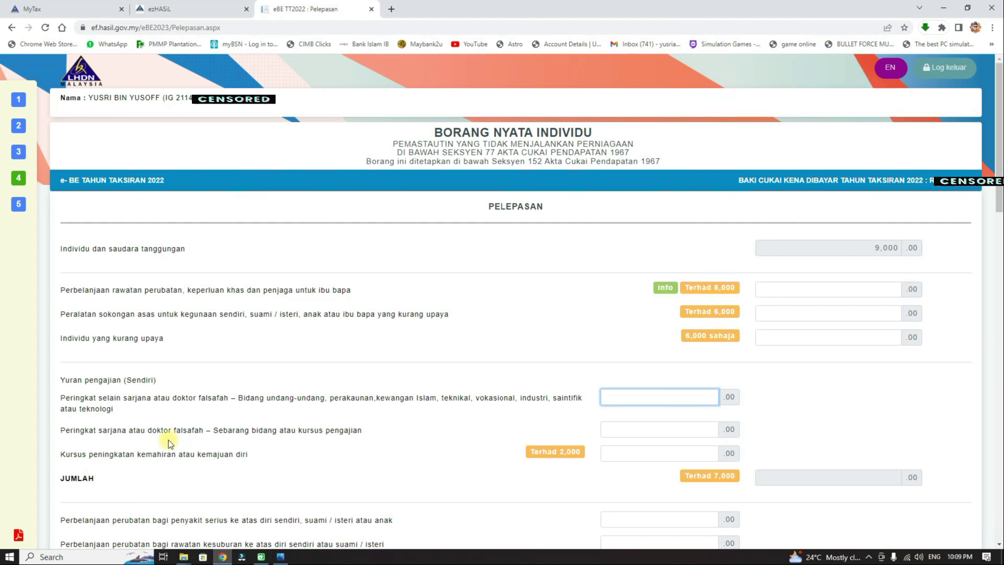
left_click(679, 453)
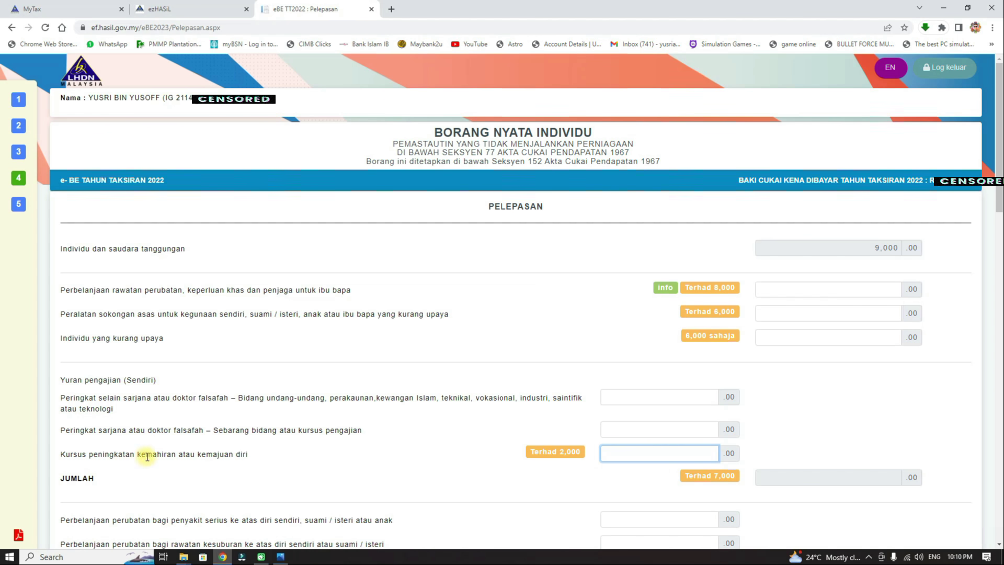
left_click(716, 477)
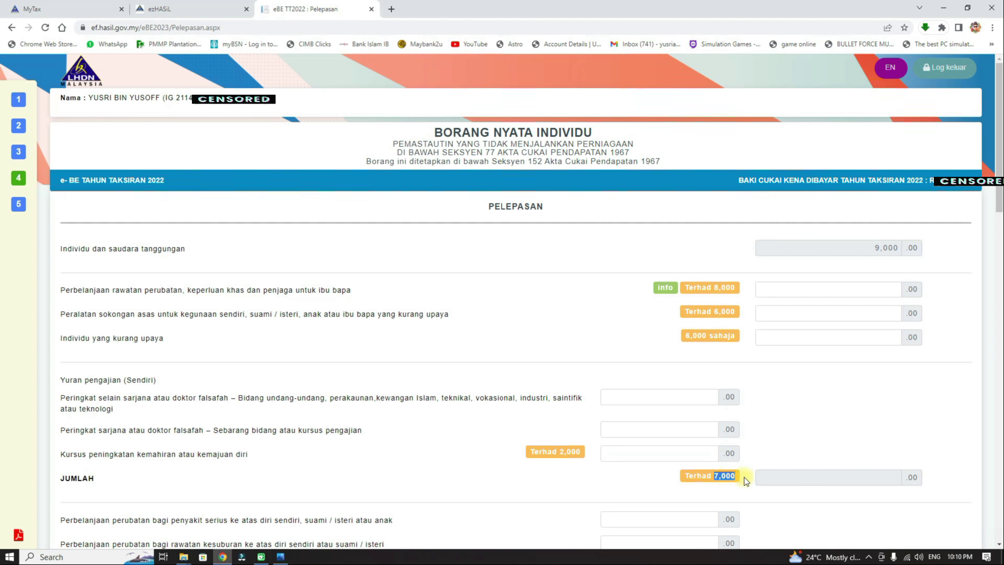
double_click(718, 475)
left_click(765, 425)
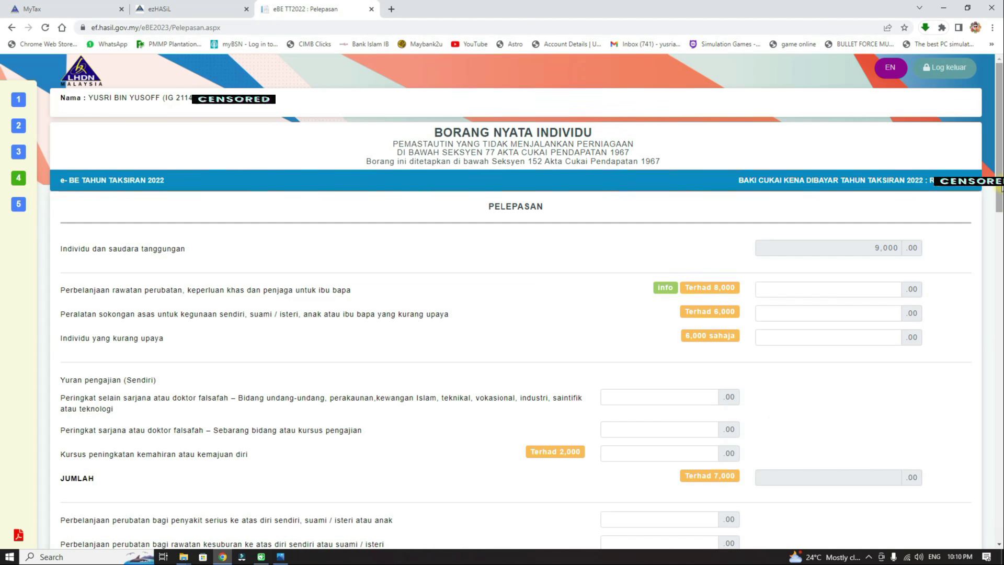
left_click_drag(1001, 187, 1001, 324)
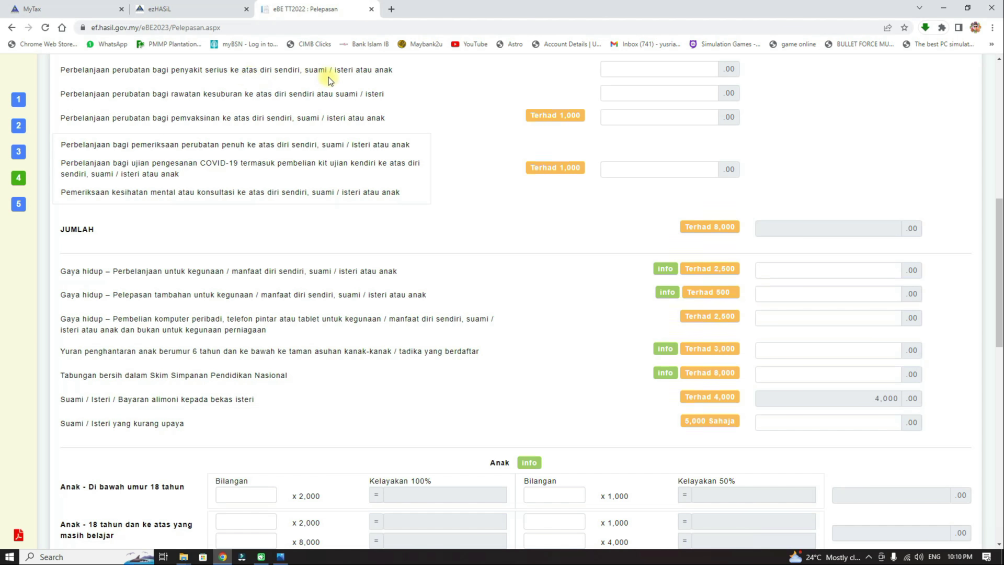
left_click(706, 70)
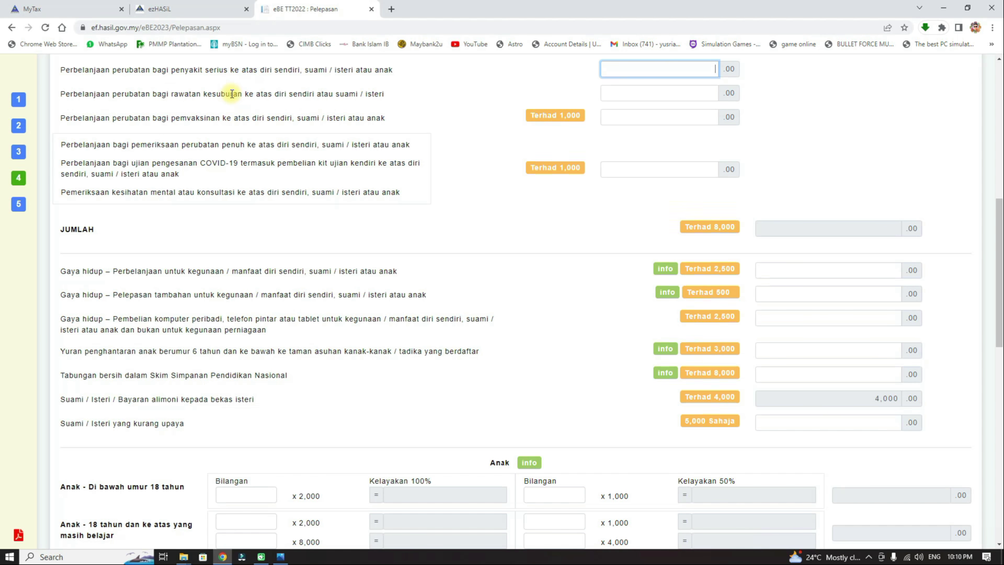
left_click(700, 92)
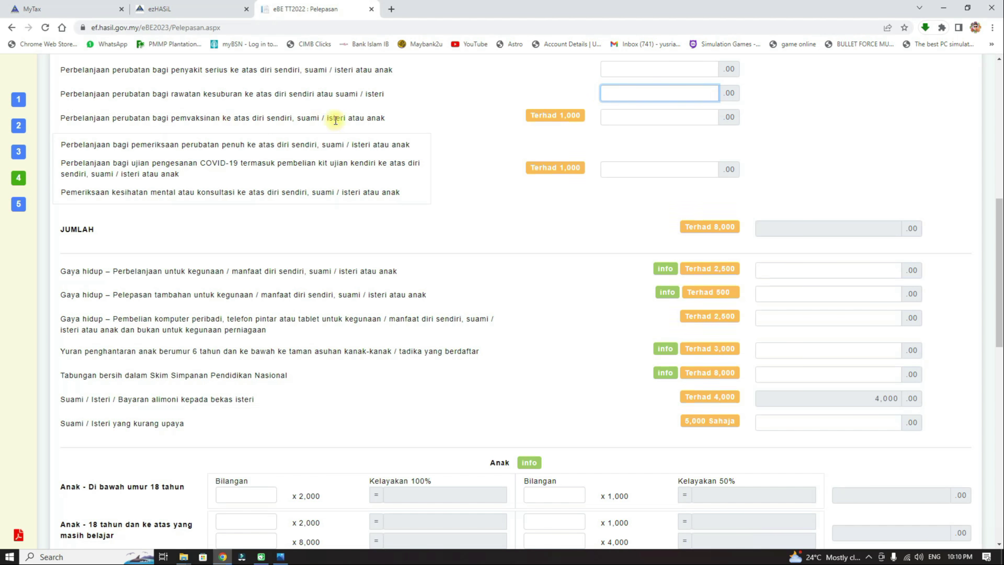
left_click_drag(172, 119, 232, 119)
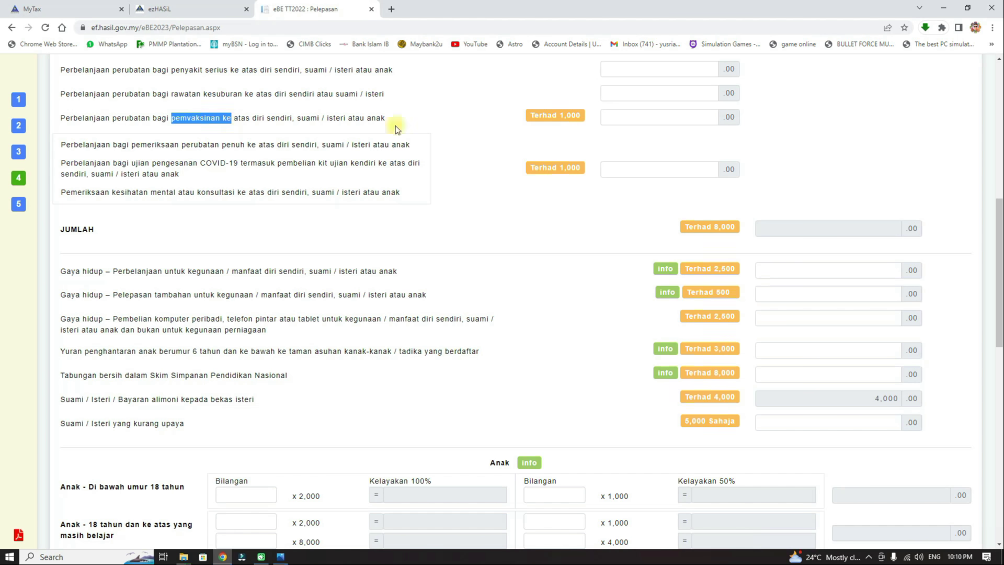
left_click(701, 117)
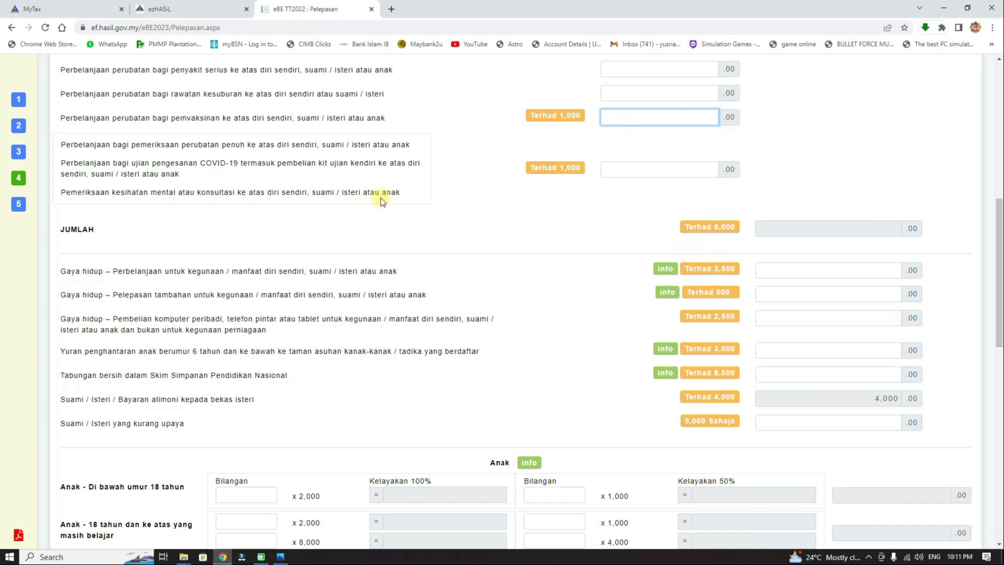
left_click(672, 168)
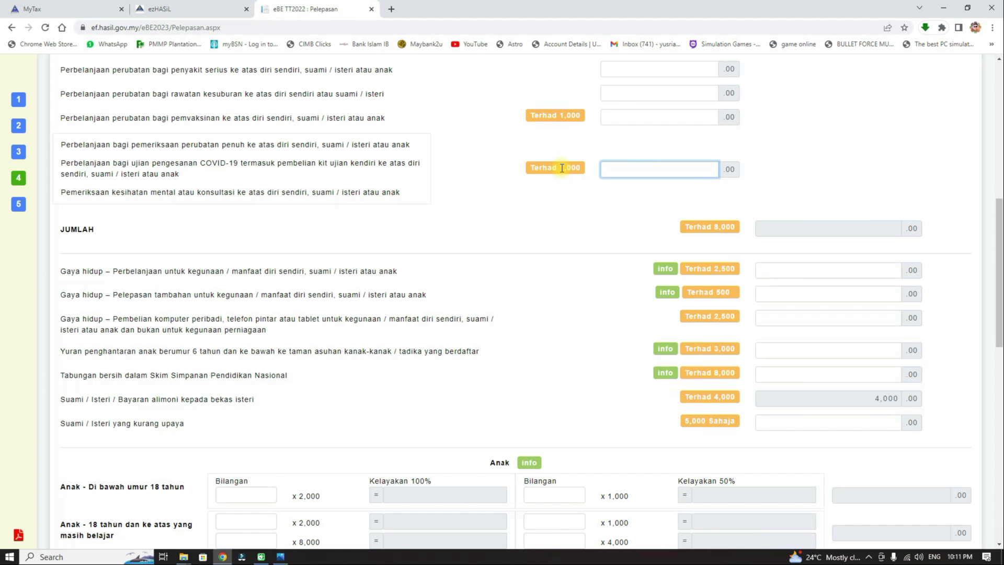
left_click_drag(560, 168, 602, 179)
left_click(609, 208)
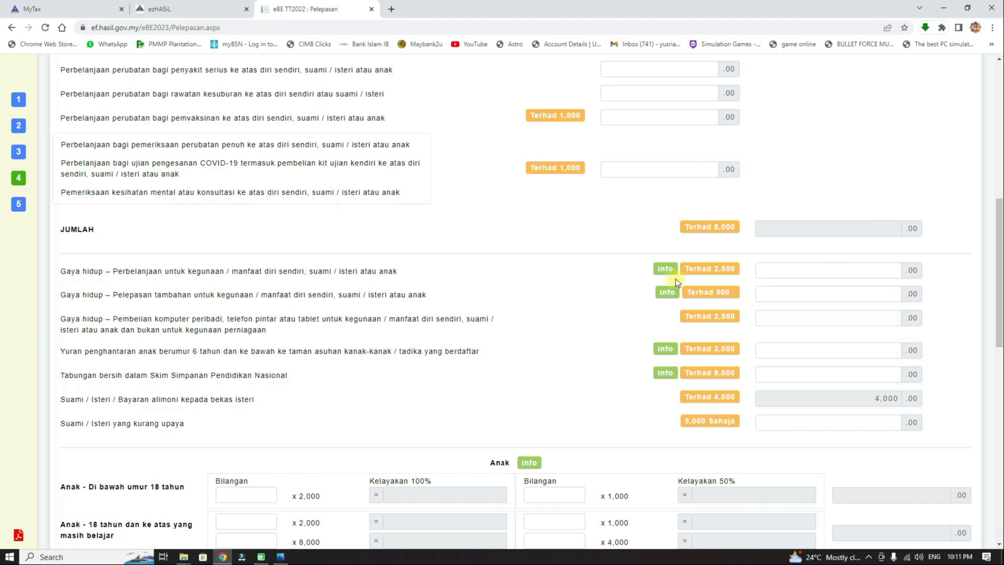
mouse_move(668, 271)
left_click_drag(714, 270, 739, 274)
mouse_move(673, 295)
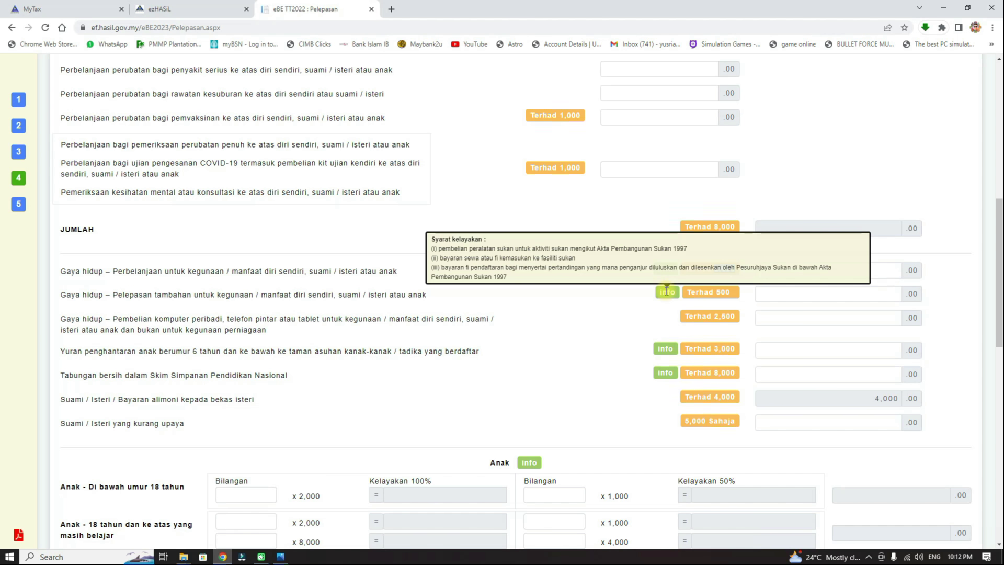
left_click(734, 291)
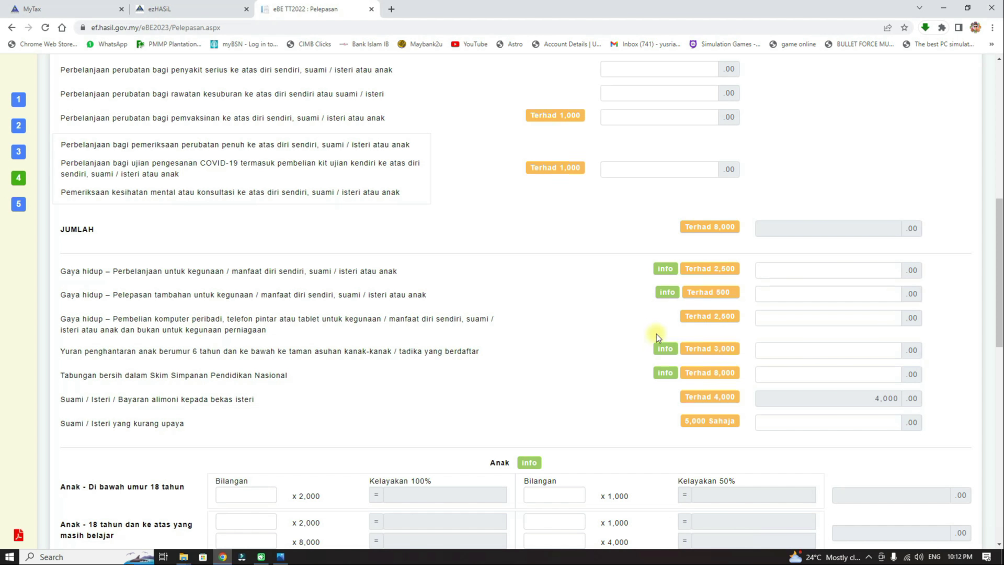
left_click_drag(715, 316, 727, 317)
left_click(741, 318)
Step: Leave all four child relief counts empty so totals stay 0, then list the life insurance/KWSP options
mouse_move(667, 349)
mouse_move(670, 373)
left_click_drag(1000, 247, 1000, 351)
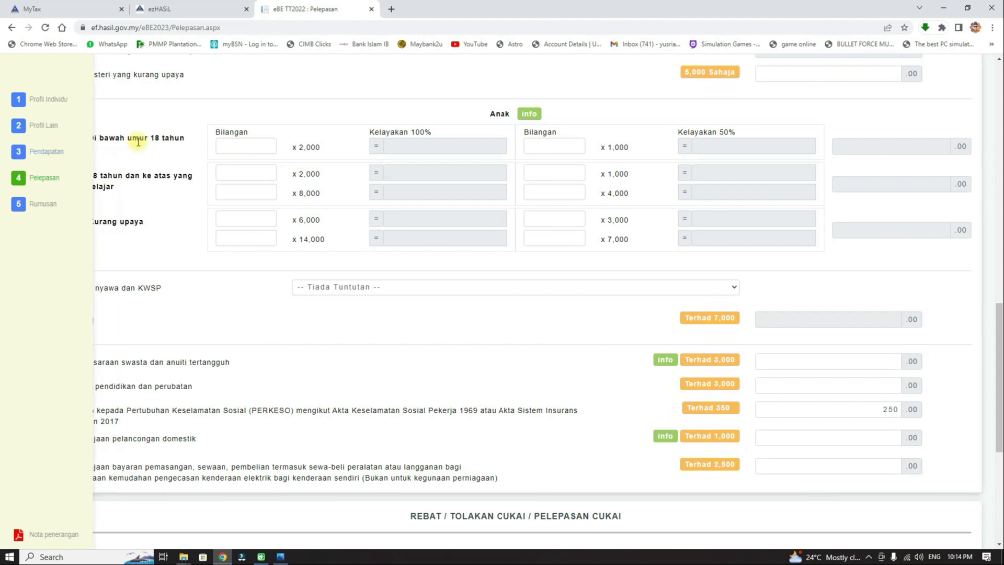
left_click(219, 146)
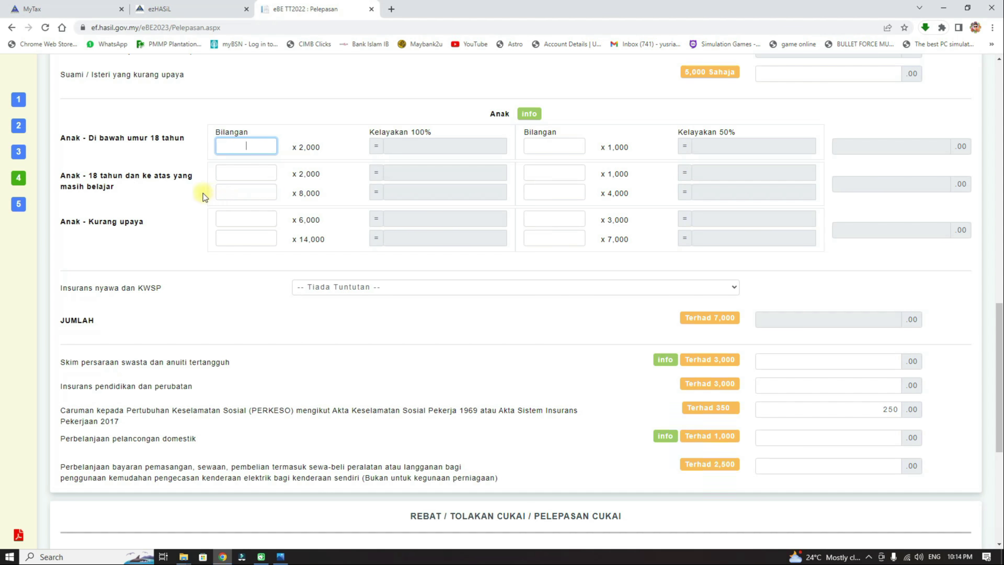
left_click(256, 174)
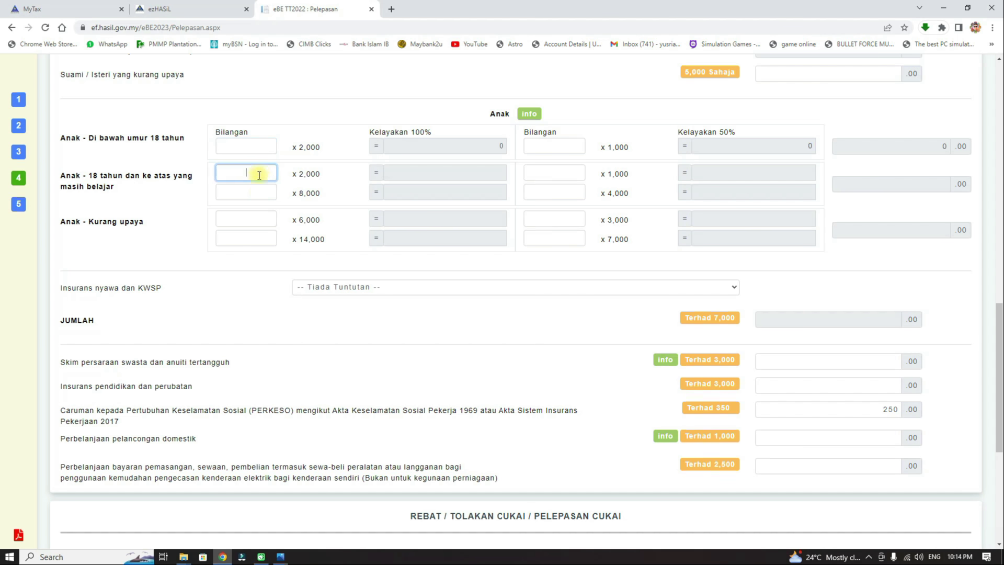
left_click(250, 220)
left_click(254, 239)
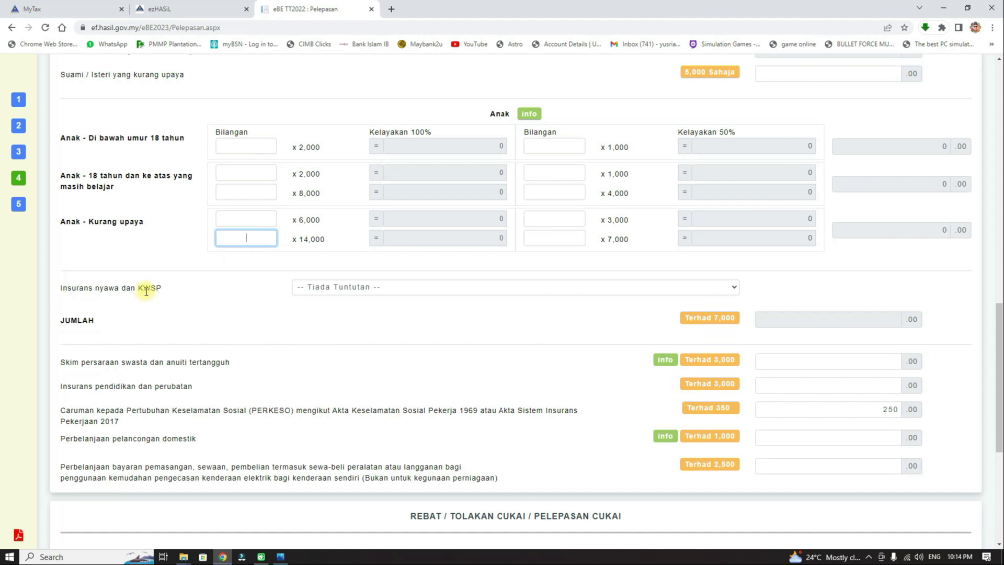
left_click(442, 290)
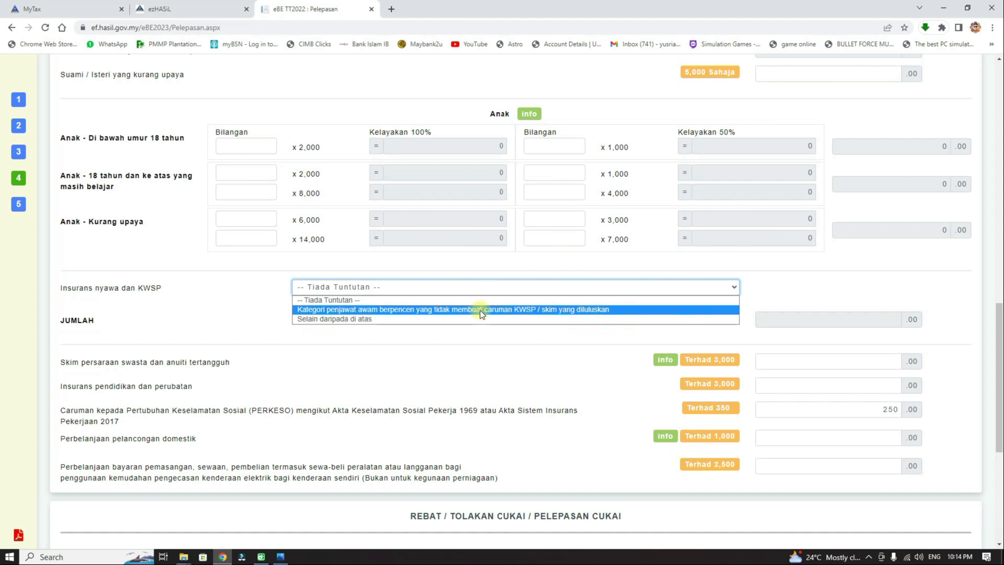
Step: Choose Selain daripada di atas for life insurance and KWSP, noting the 3,000 premium limit
left_click(390, 319)
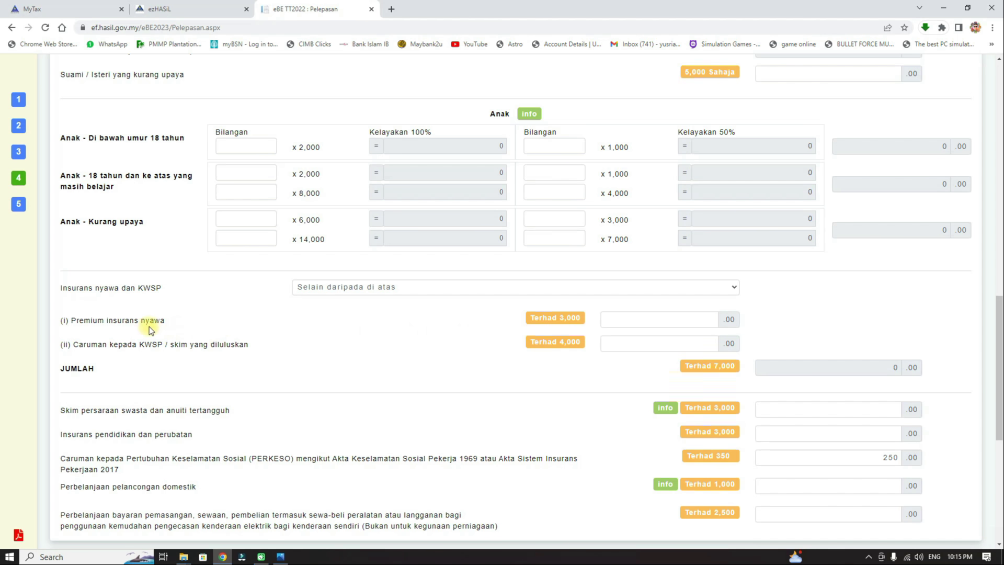
left_click(560, 319)
left_click(340, 352)
left_click(669, 344)
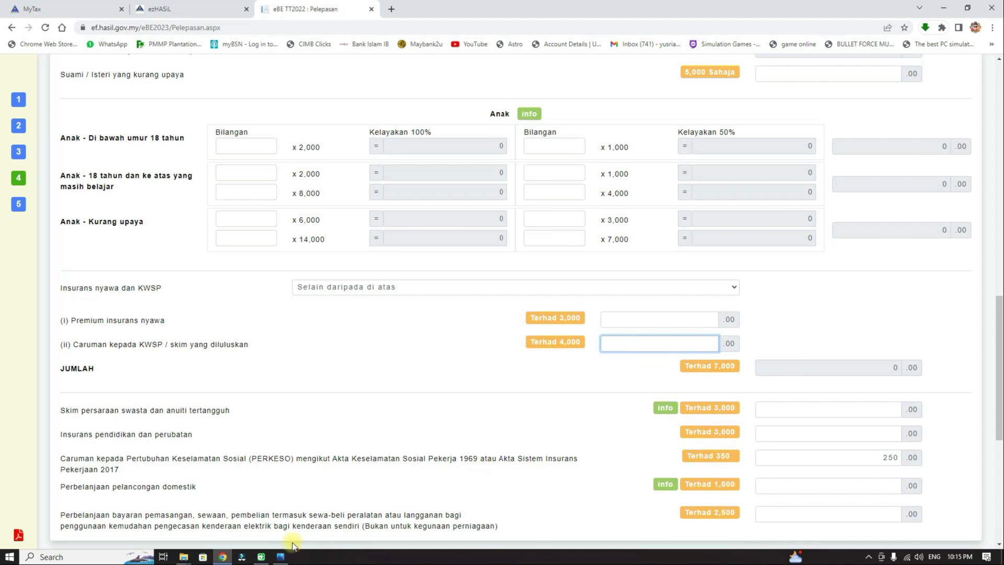
left_click(282, 557)
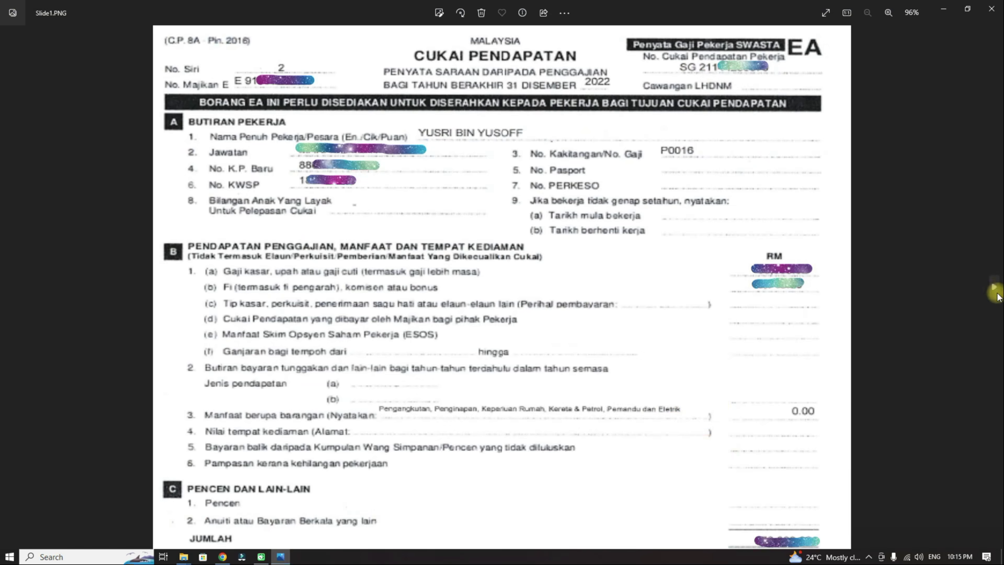
Step: Check the KWSP contribution on the EA form's Slide2.PNG, then go back to the MyTax relief form
left_click(993, 285)
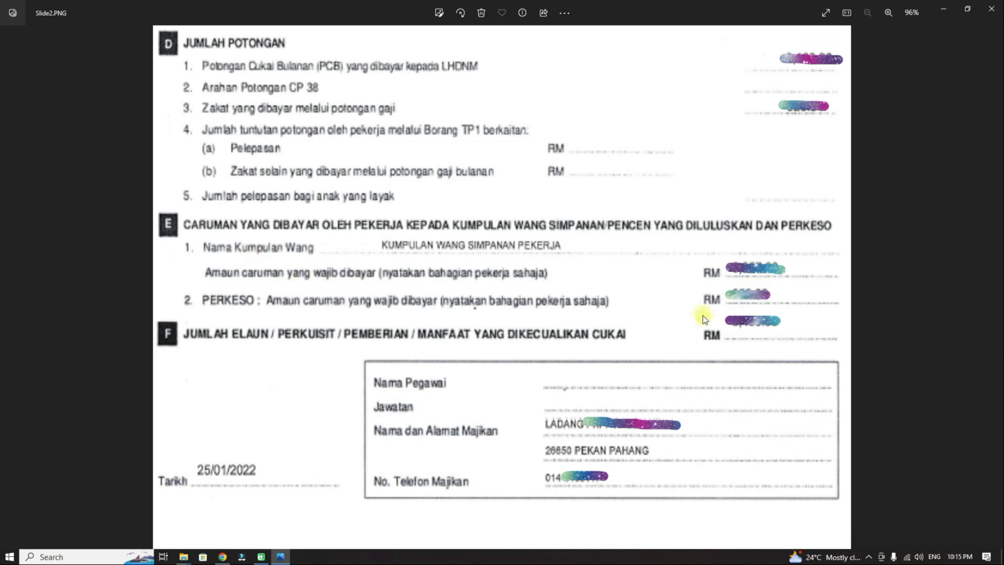
left_click(222, 556)
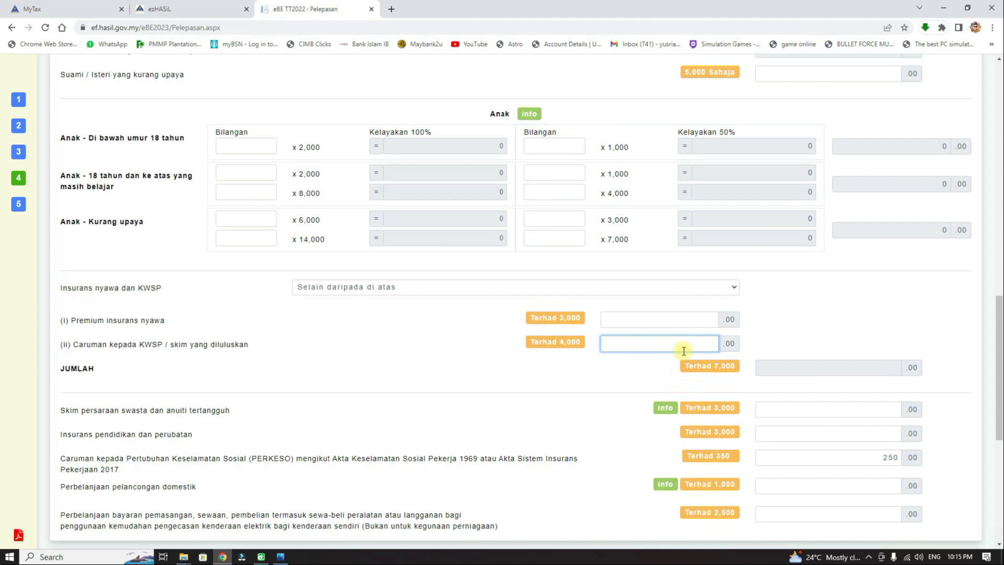
Step: Enter 4000 as the KWSP contribution relief so the life insurance and KWSP total reads 4,000
left_click_drag(558, 343, 596, 348)
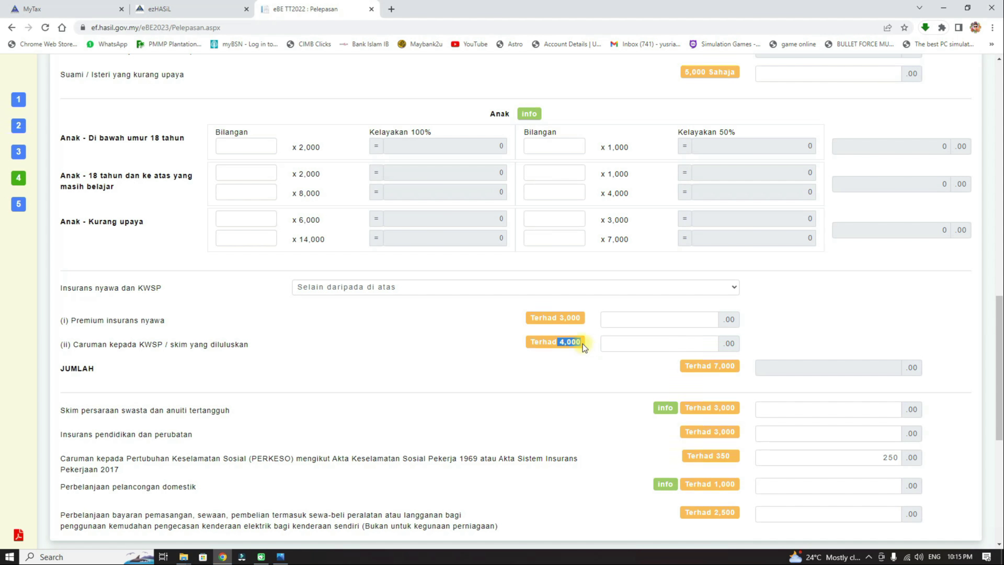
left_click(682, 348)
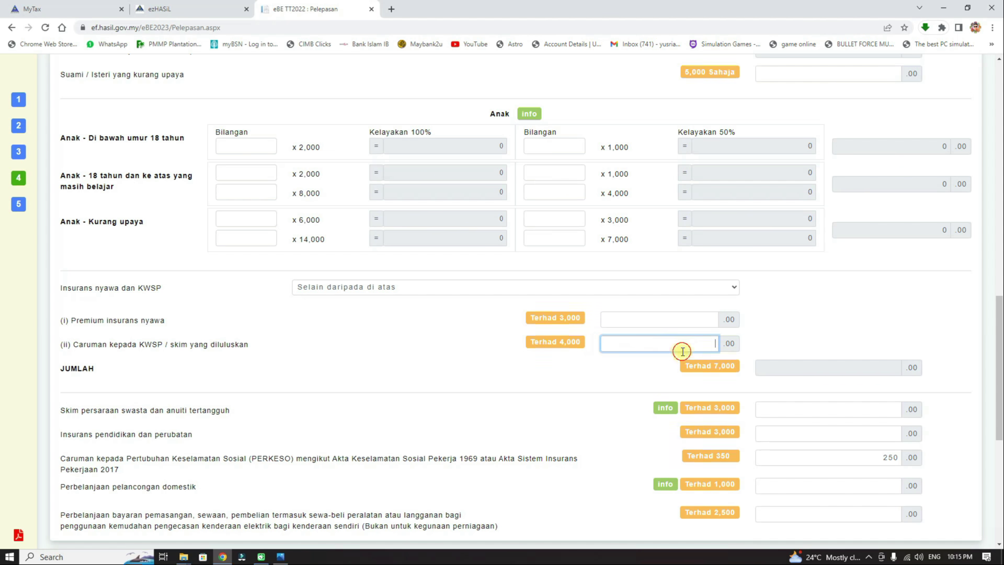
type("4000")
left_click(803, 318)
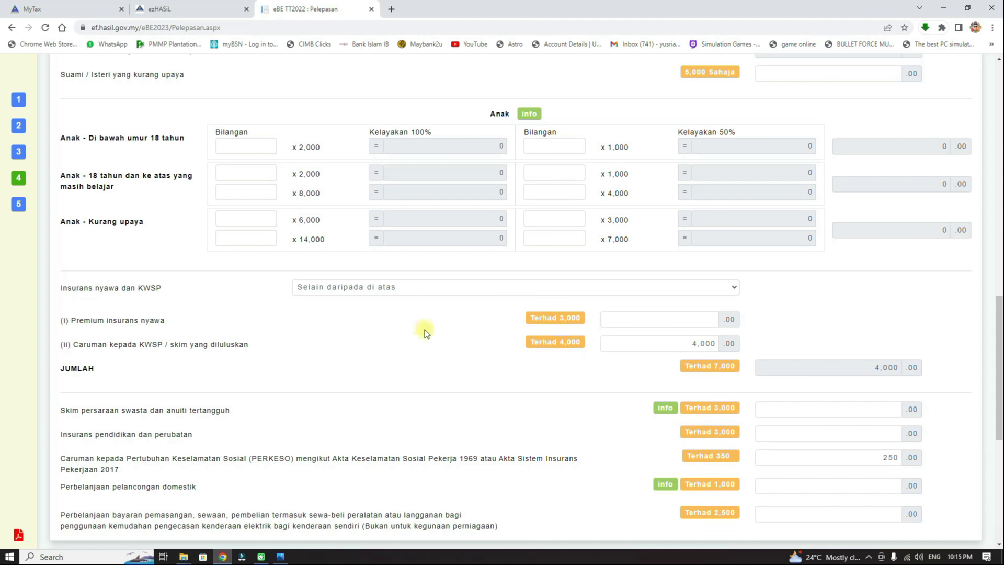
left_click(704, 319)
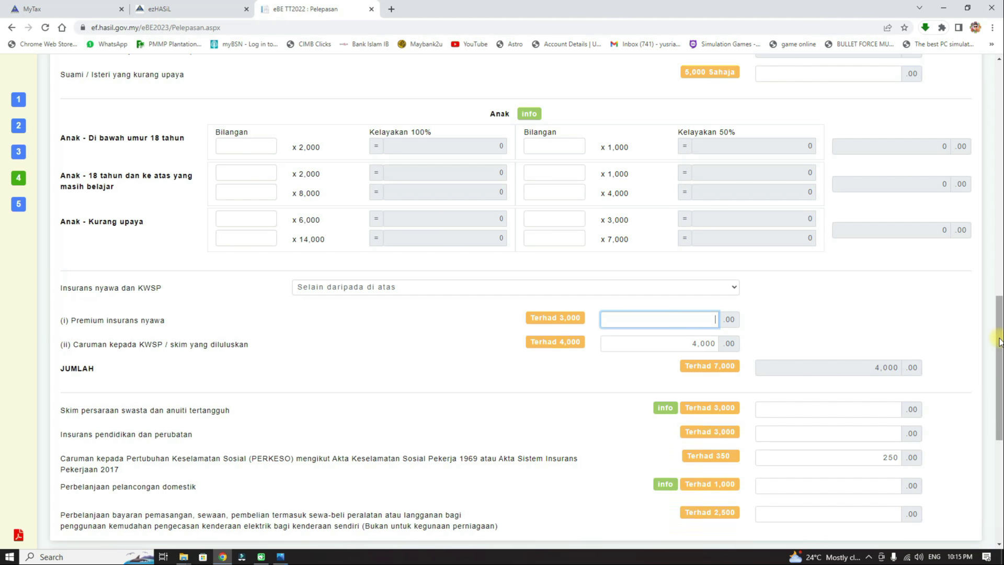
Step: Scroll to the REBAT section and show the RM3,000 limit note for private retirement scheme relief
left_click_drag(999, 342, 987, 431)
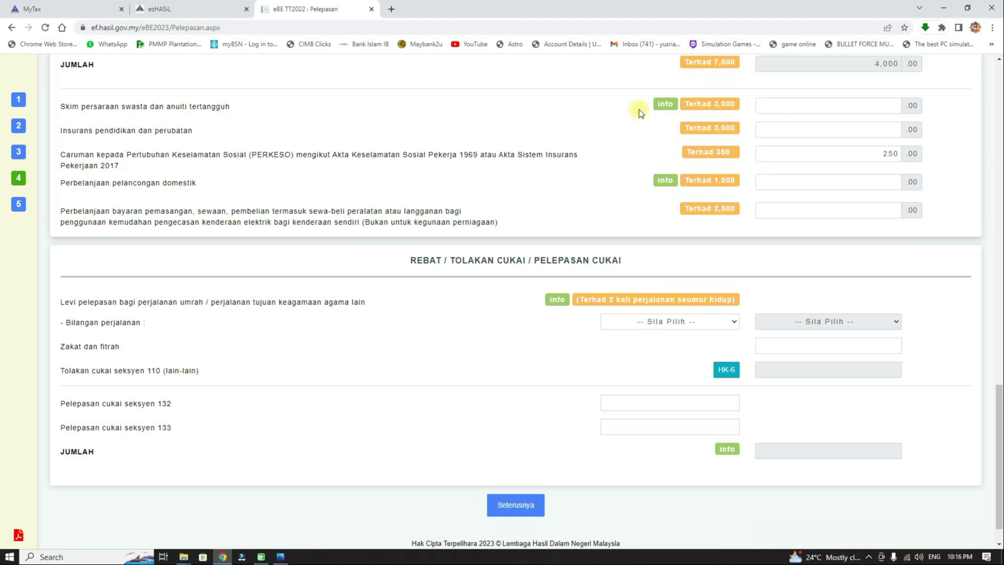
mouse_move(667, 104)
Step: Leave education and medical insurance empty and change the PERKESO relief from 250 to 350 after the RM 350 warning
left_click(779, 130)
left_click(704, 153)
double_click(874, 153)
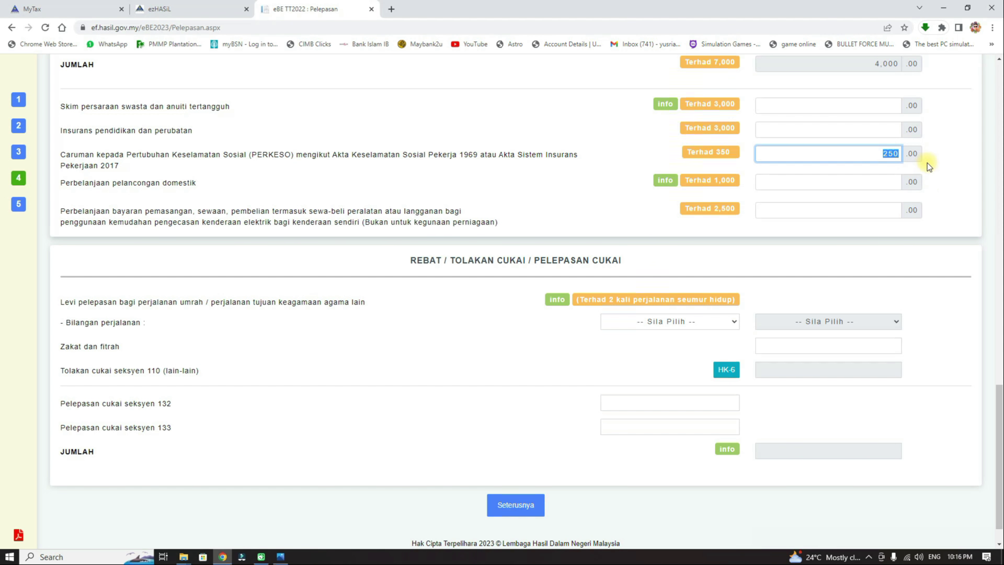
type("35280")
key("BackSpace")
key("BackSpace")
key("Tab")
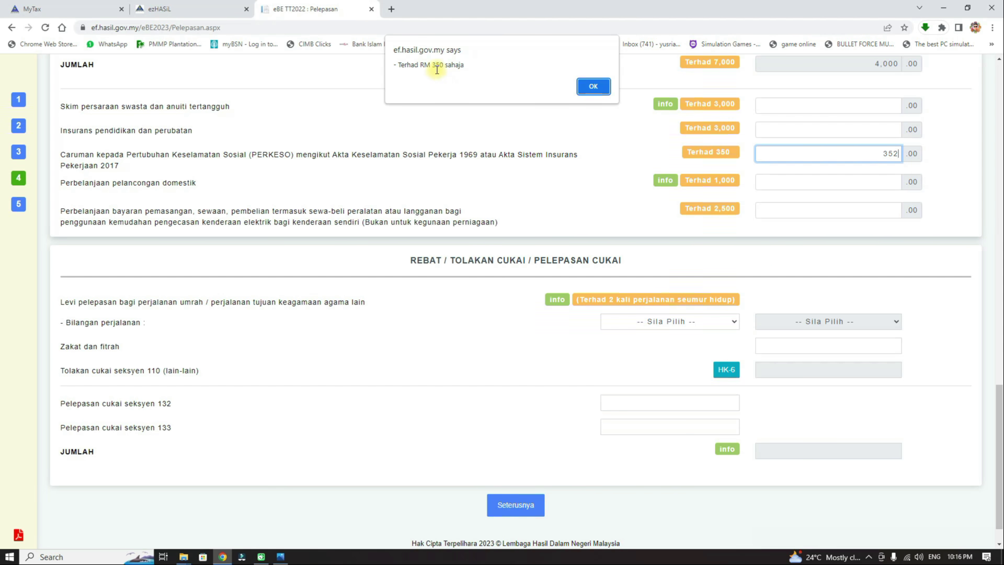
left_click(594, 86)
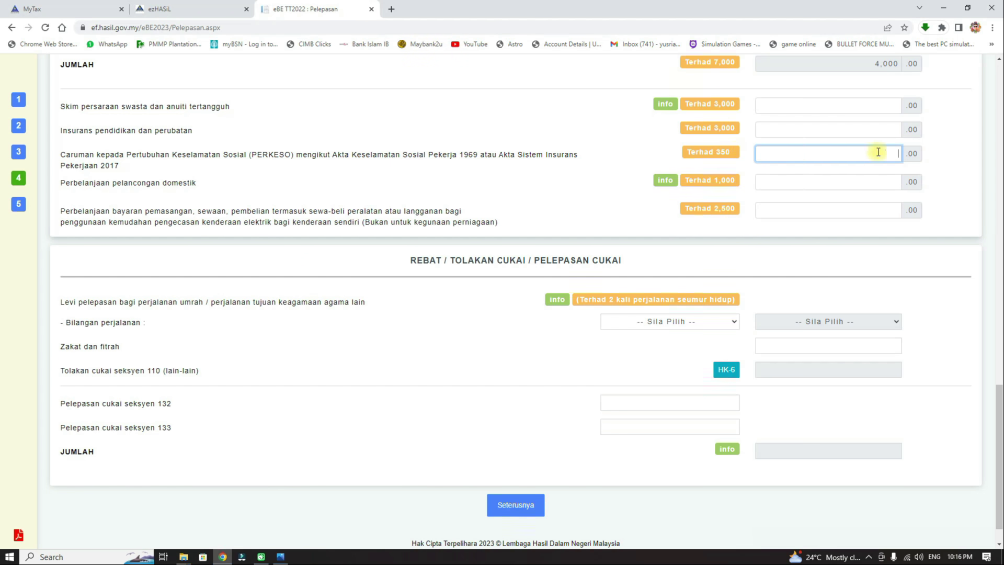
type("350")
left_click(948, 159)
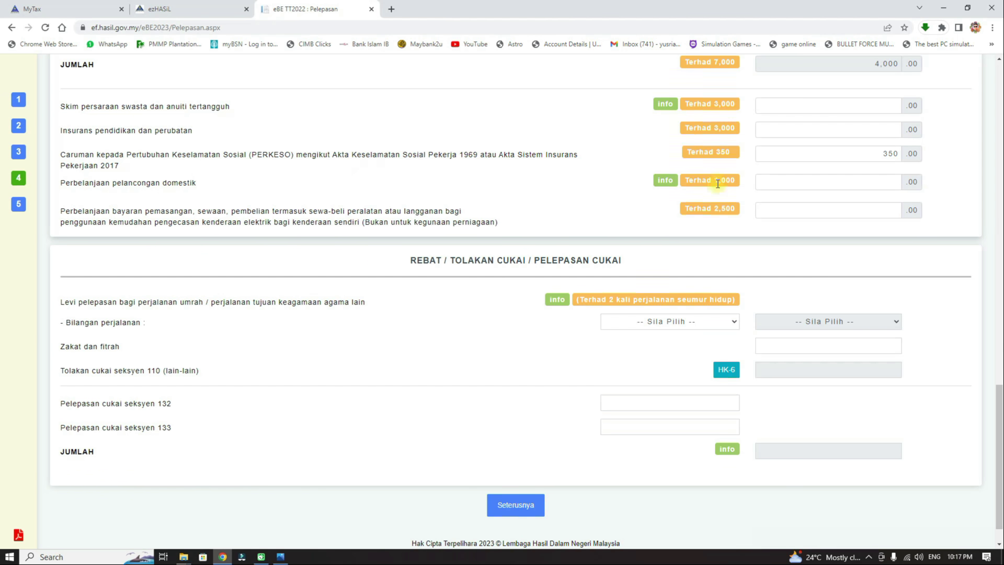
mouse_move(662, 181)
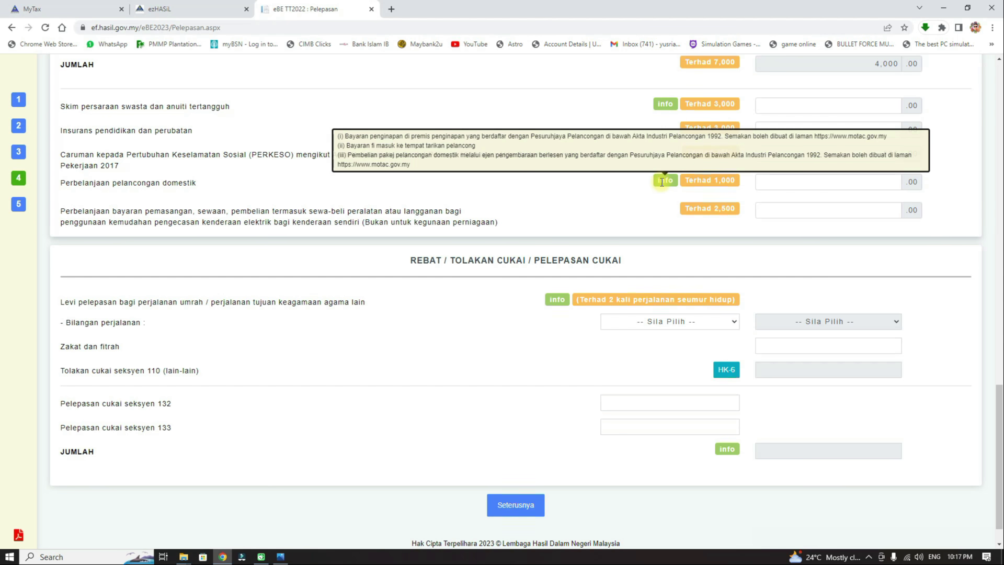
left_click_drag(715, 181, 733, 183)
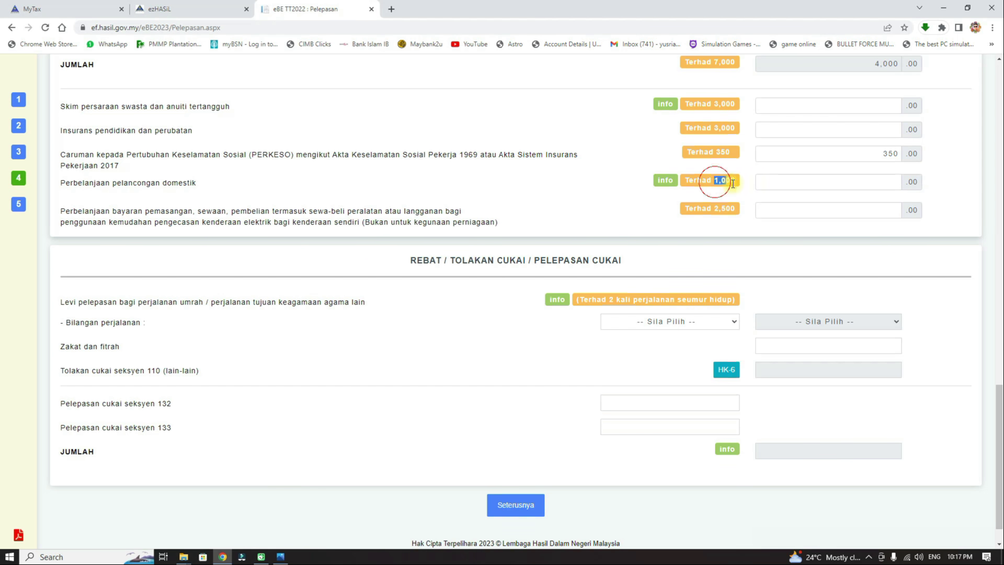
left_click(886, 181)
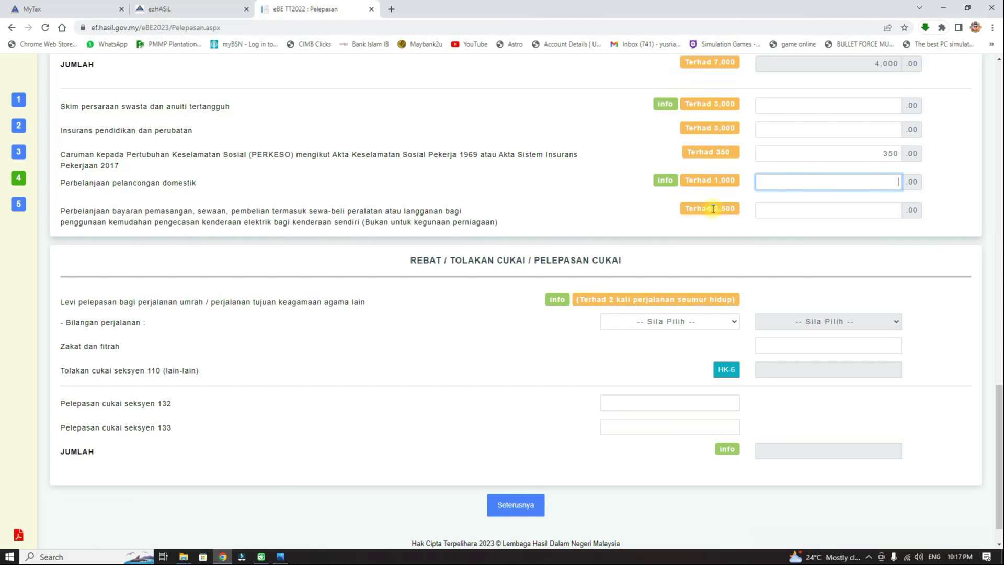
left_click_drag(711, 209, 737, 211)
left_click(748, 229)
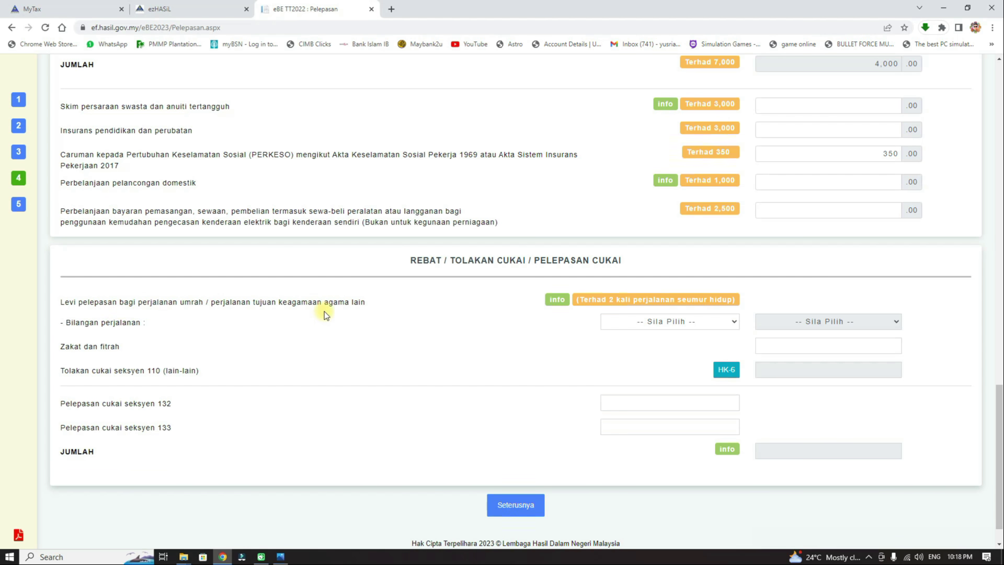
mouse_move(559, 304)
left_click(691, 322)
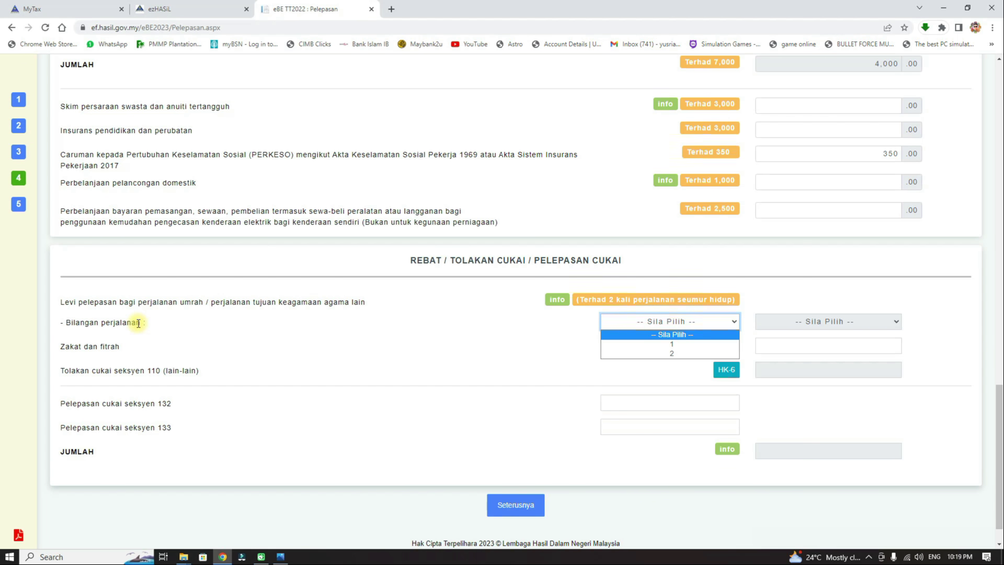
left_click(696, 345)
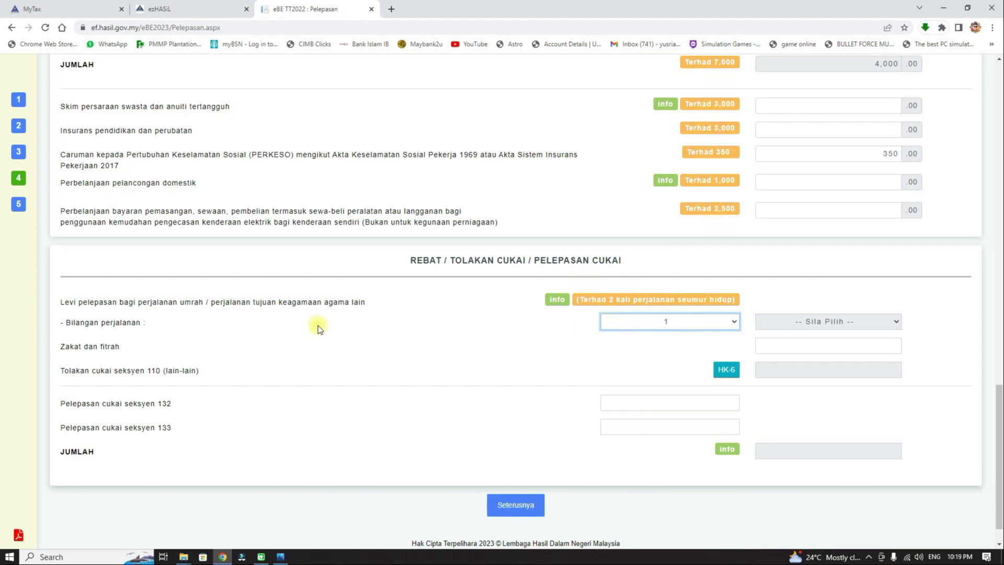
left_click(869, 324)
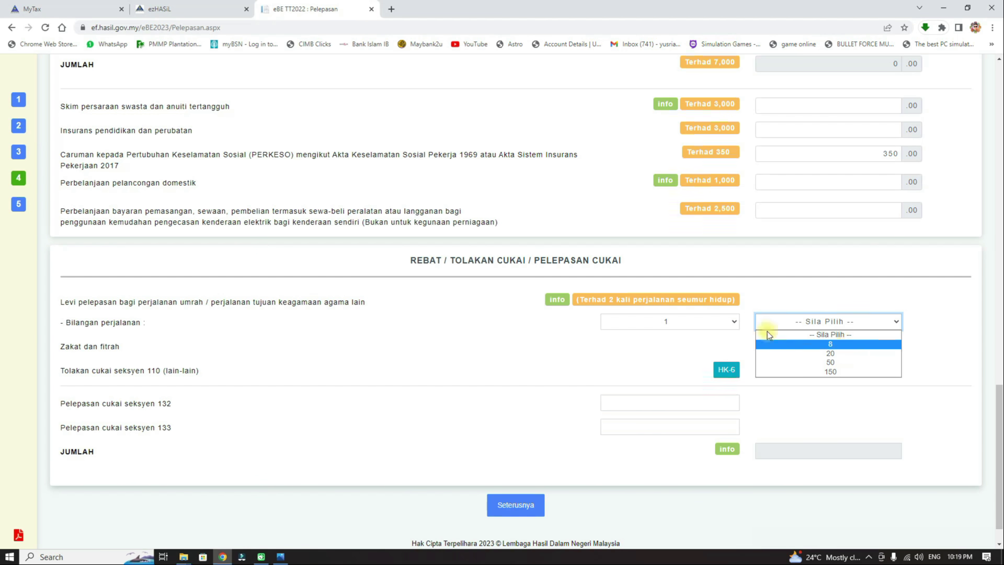
mouse_move(565, 303)
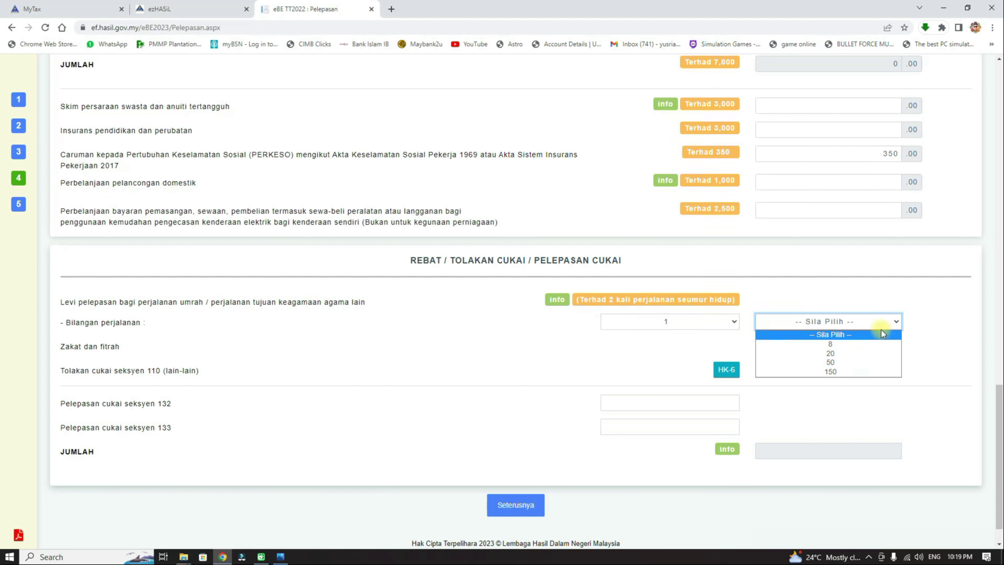
left_click(935, 326)
left_click(733, 321)
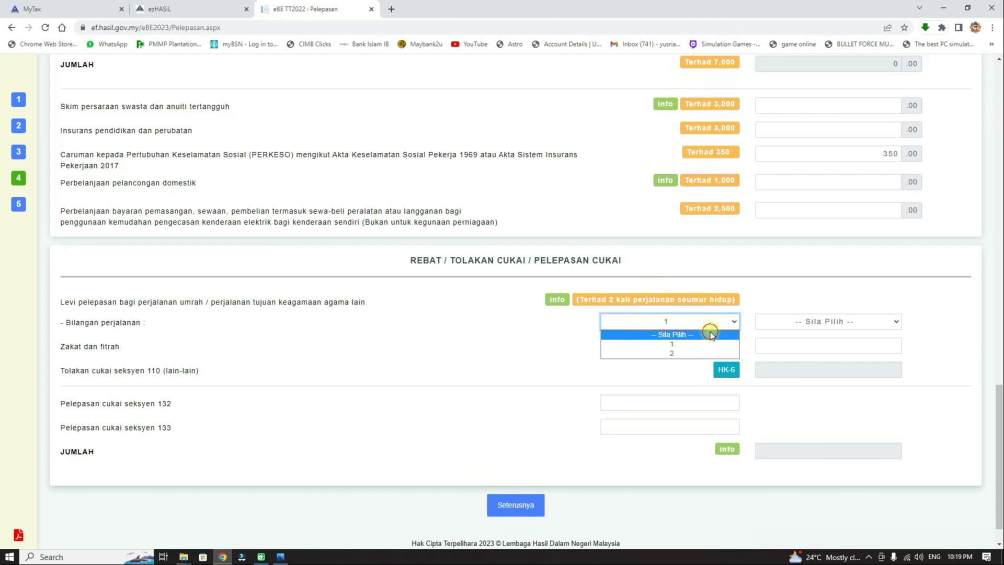
left_click(709, 332)
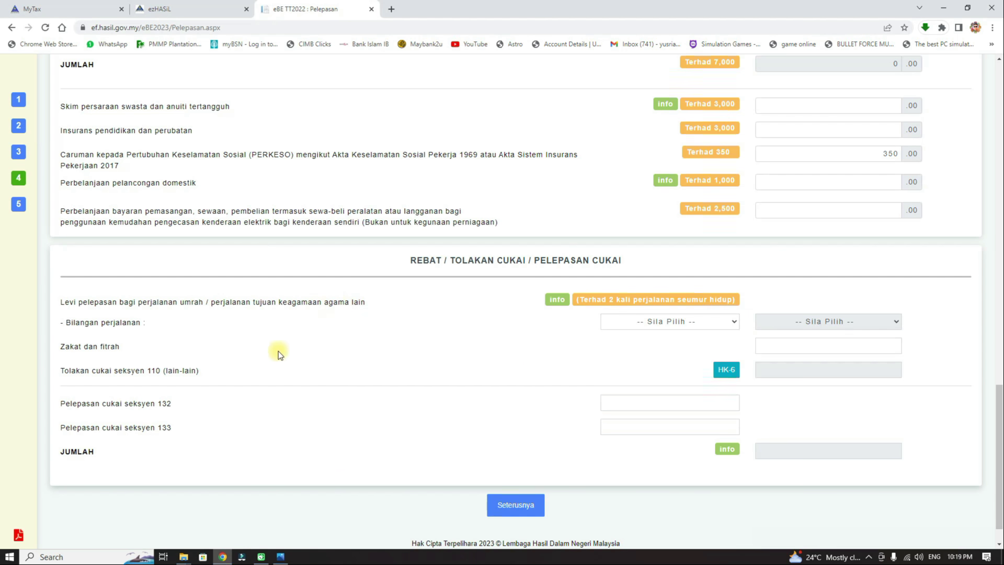
Step: Look up the zakat amount on the salary statement Slide2.PNG in Photos
left_click(853, 346)
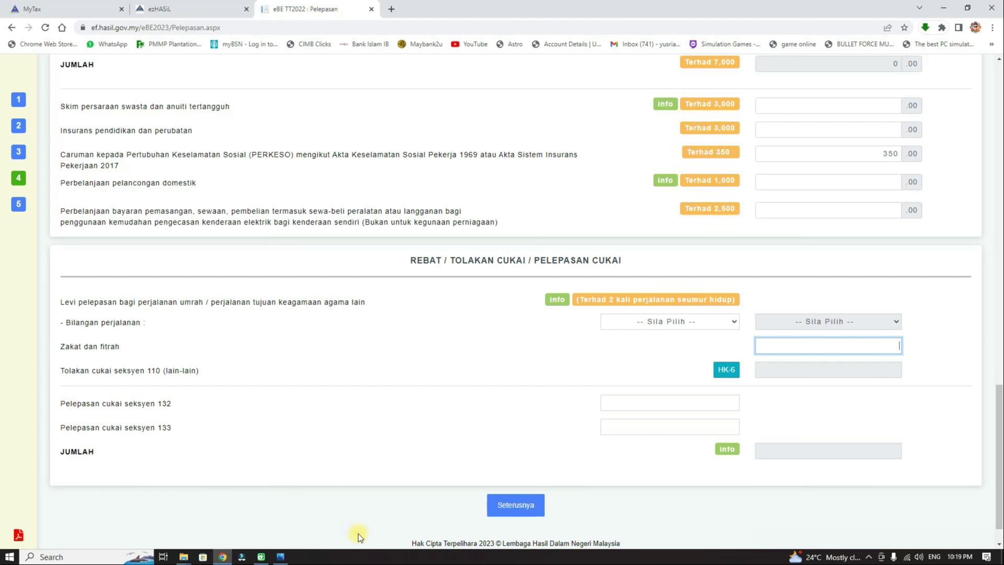
left_click(283, 555)
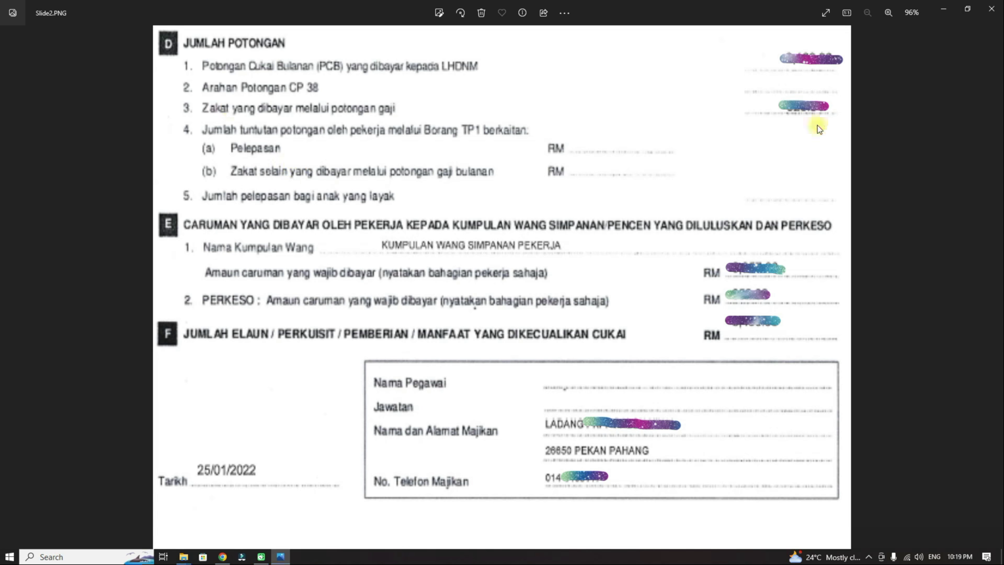
left_click(222, 557)
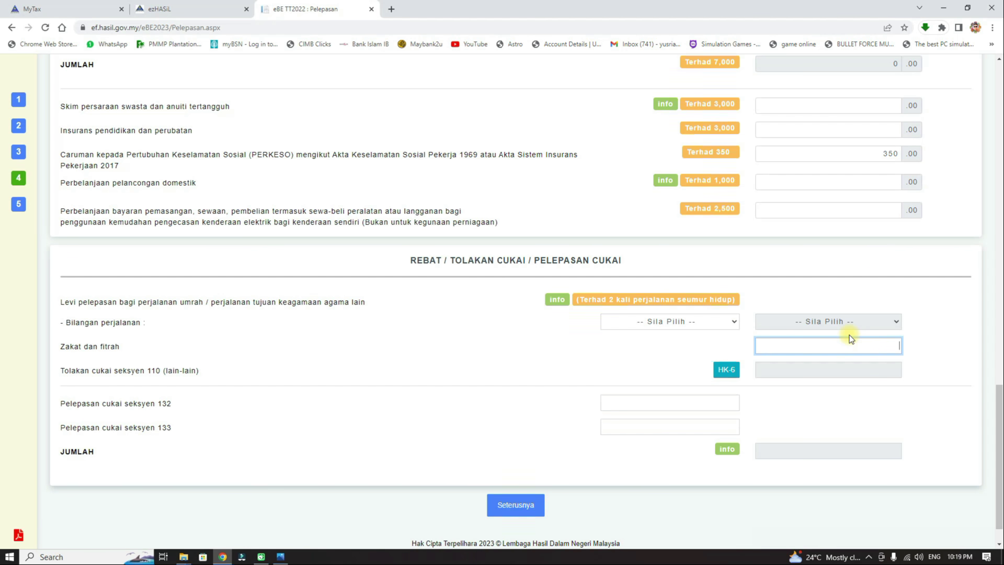
Step: Enter 100 as the zakat and fitrah amount and proceed to the Rumusan summary
type("100")
left_click(970, 350)
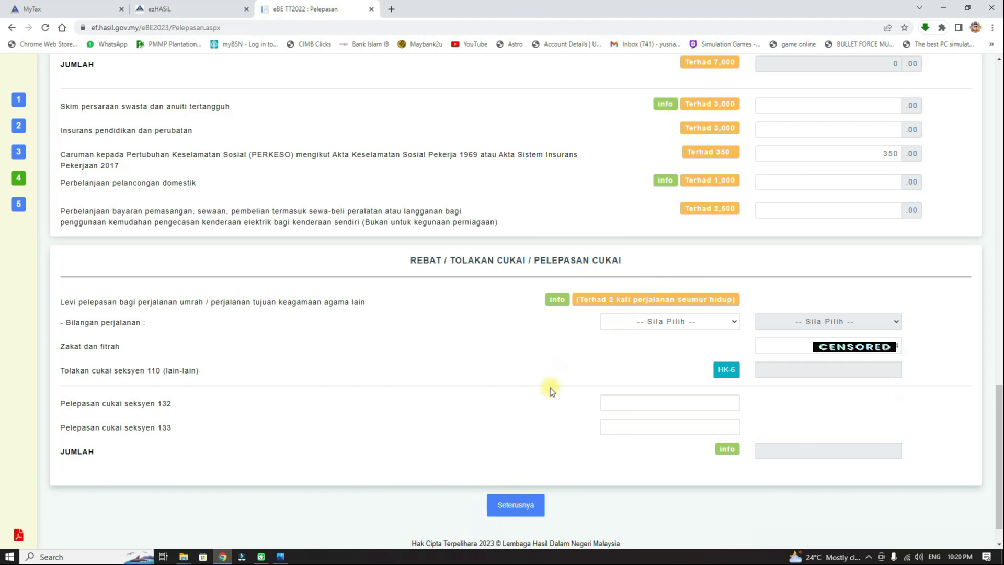
left_click(533, 507)
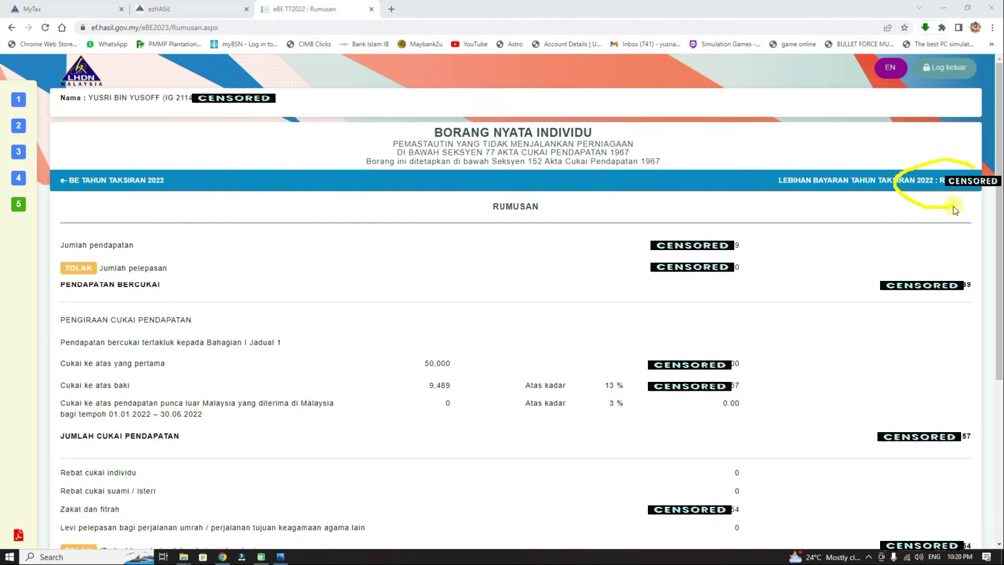
mouse_move(978, 173)
left_mouse_down()
mouse_move(905, 188)
mouse_move(986, 193)
mouse_move(907, 177)
mouse_move(934, 201)
left_mouse_up()
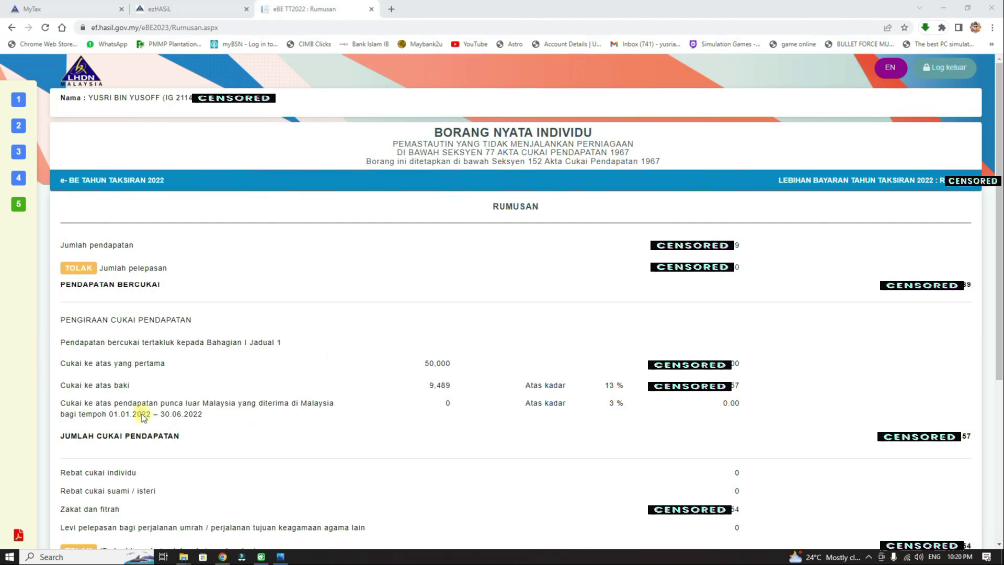
scroll(58, 391, "down", 5)
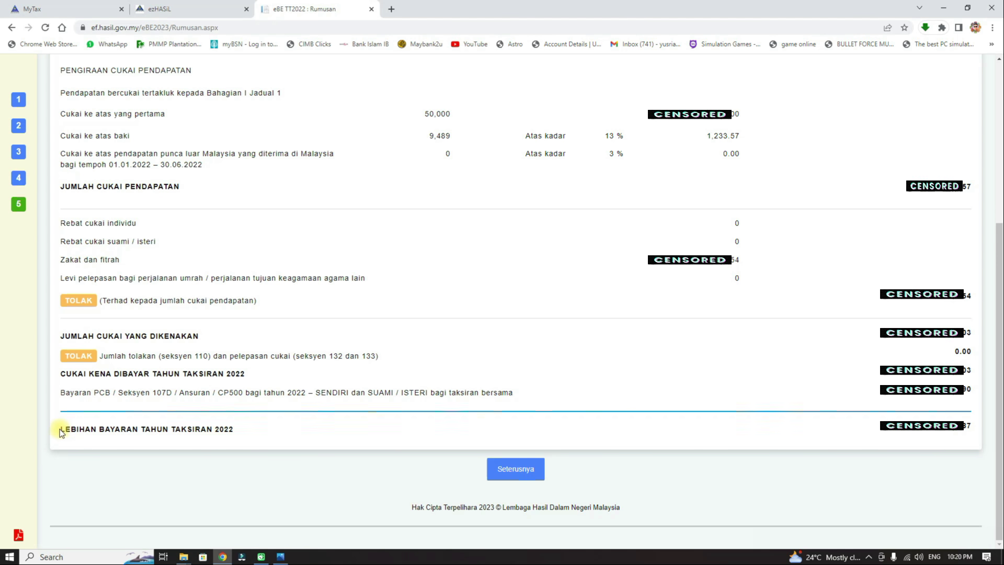
left_click_drag(60, 432, 264, 430)
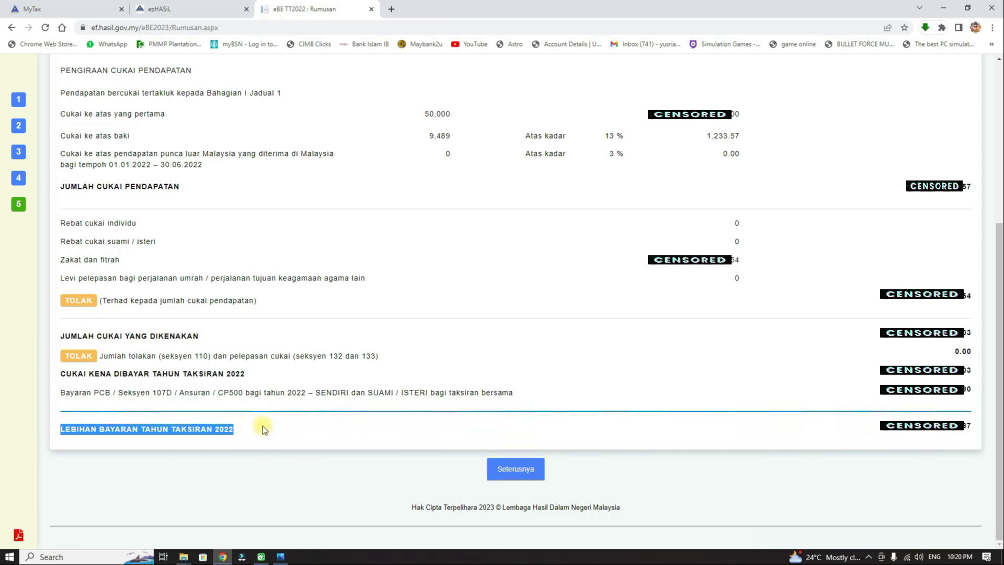
left_click(277, 428)
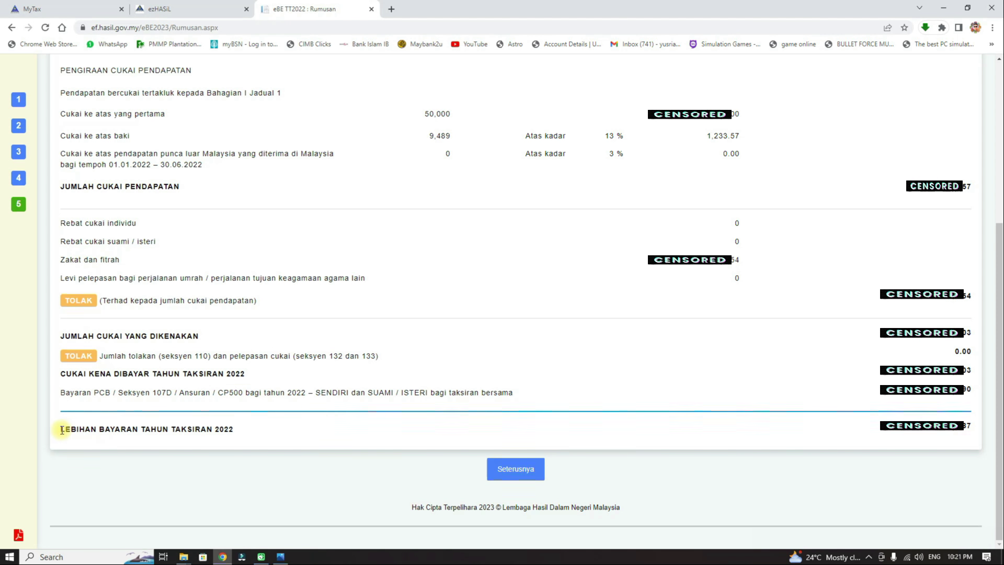
left_click_drag(61, 430, 140, 437)
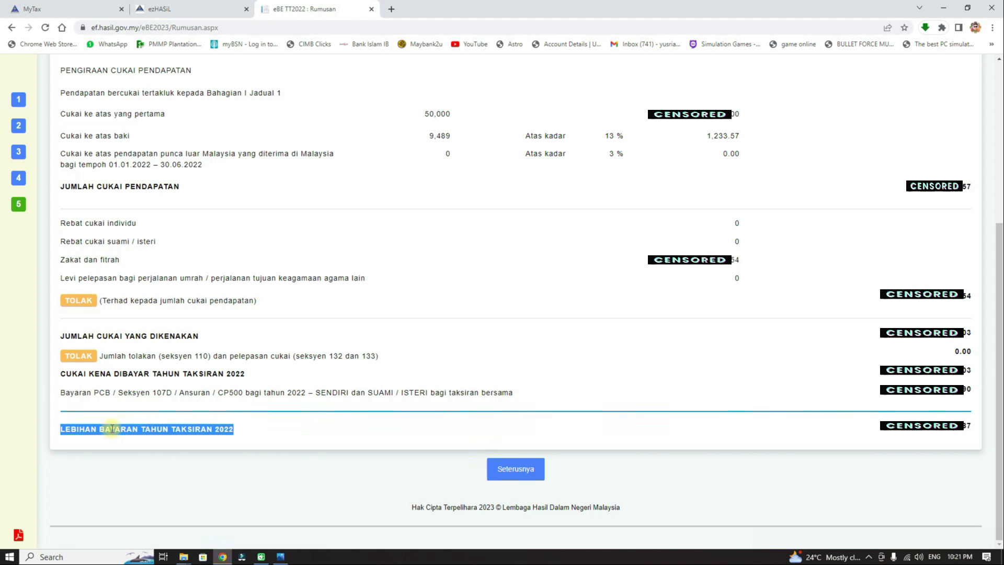
left_click(274, 436)
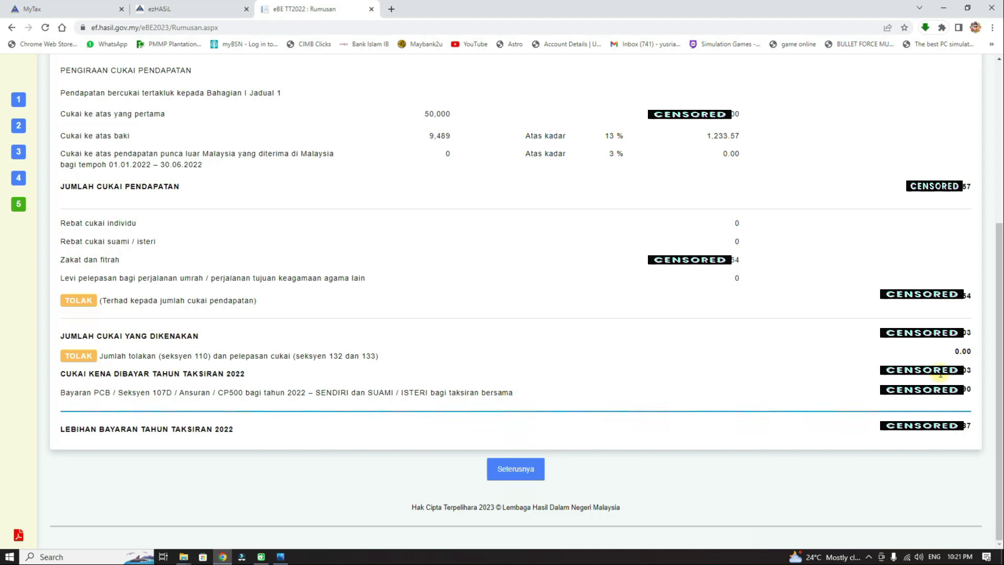
left_click_drag(939, 372, 974, 375)
left_click_drag(939, 392, 971, 438)
left_click(965, 388)
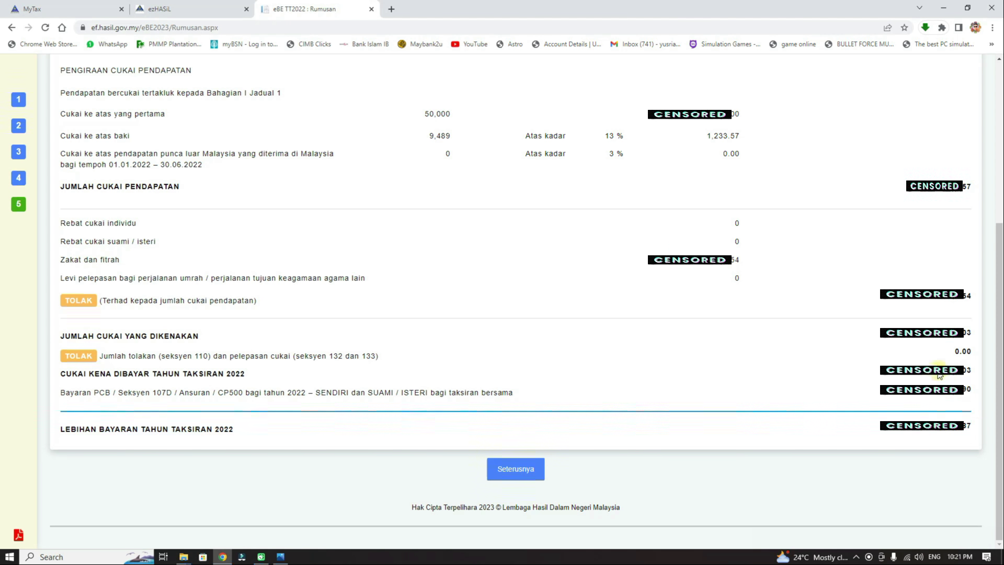
left_click_drag(940, 375, 971, 390)
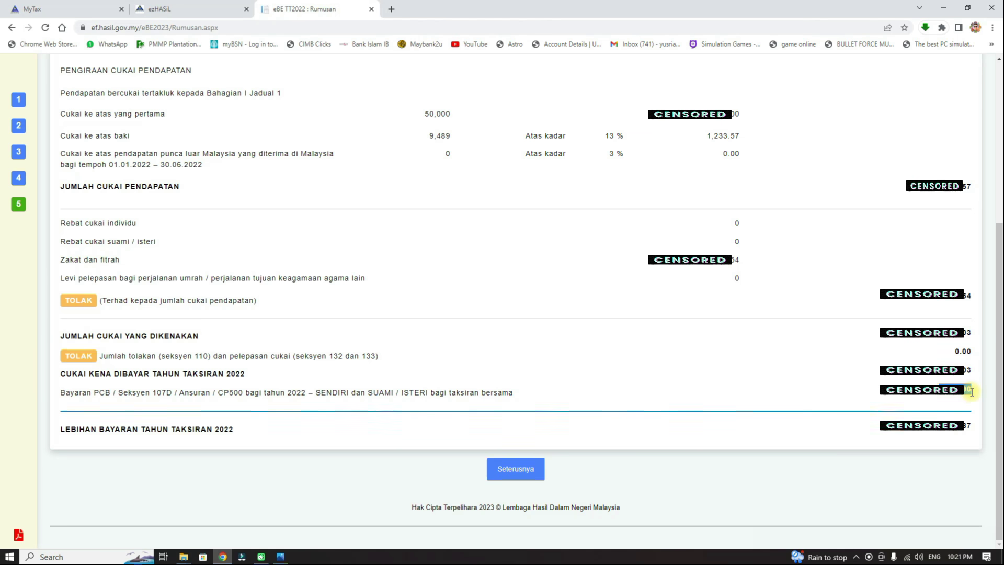
left_click_drag(951, 427, 975, 428)
left_click(884, 433)
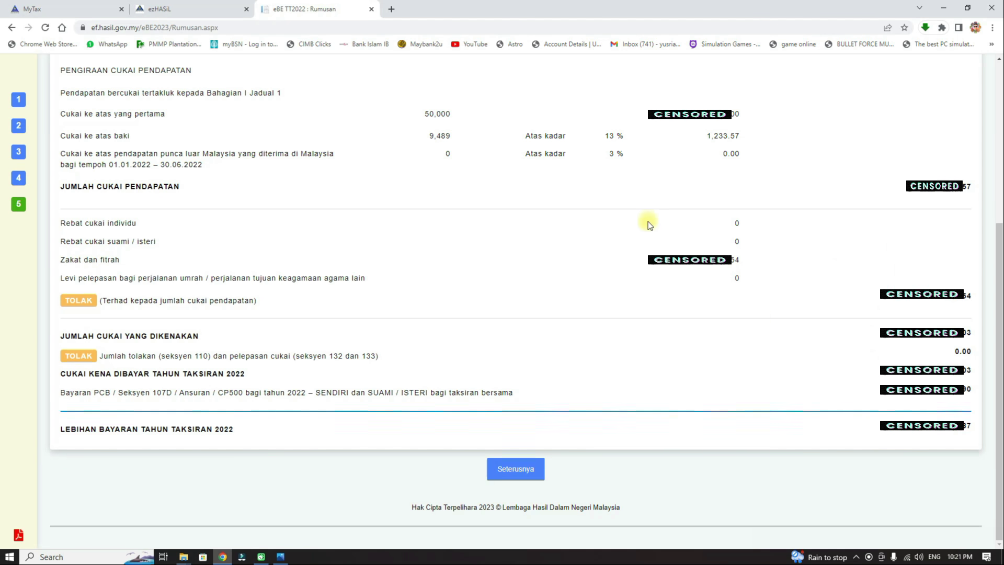
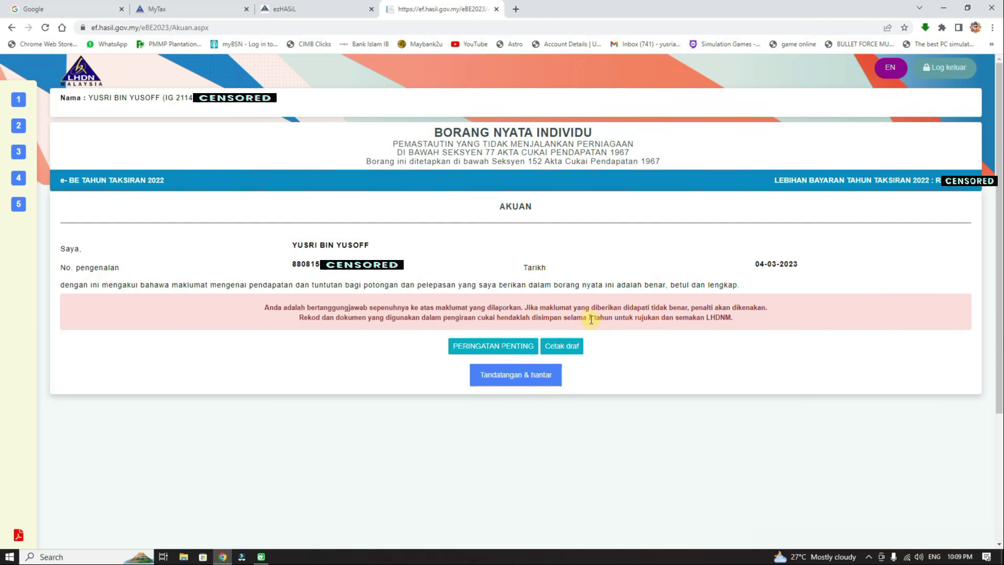
Step: After reviewing the 7-year record-keeping note, download the e-BE 2022 draft PDF with Cetak draf
left_click_drag(588, 318, 616, 318)
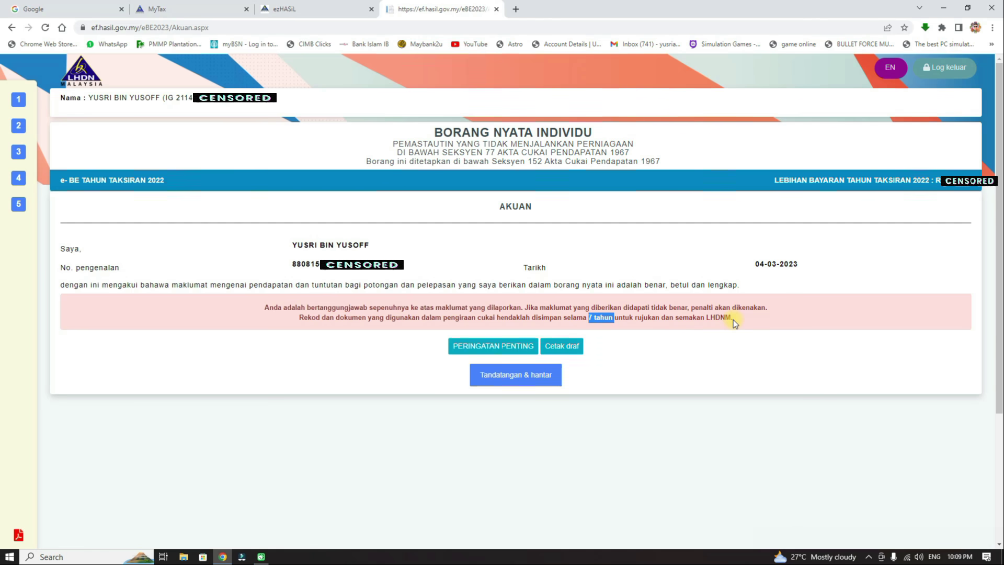
left_click(616, 333)
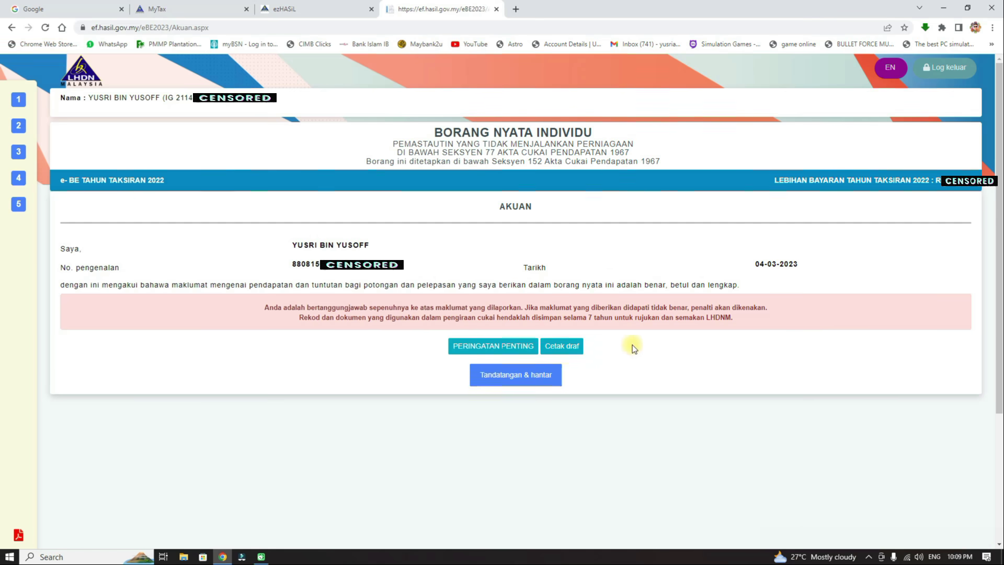
left_click(575, 347)
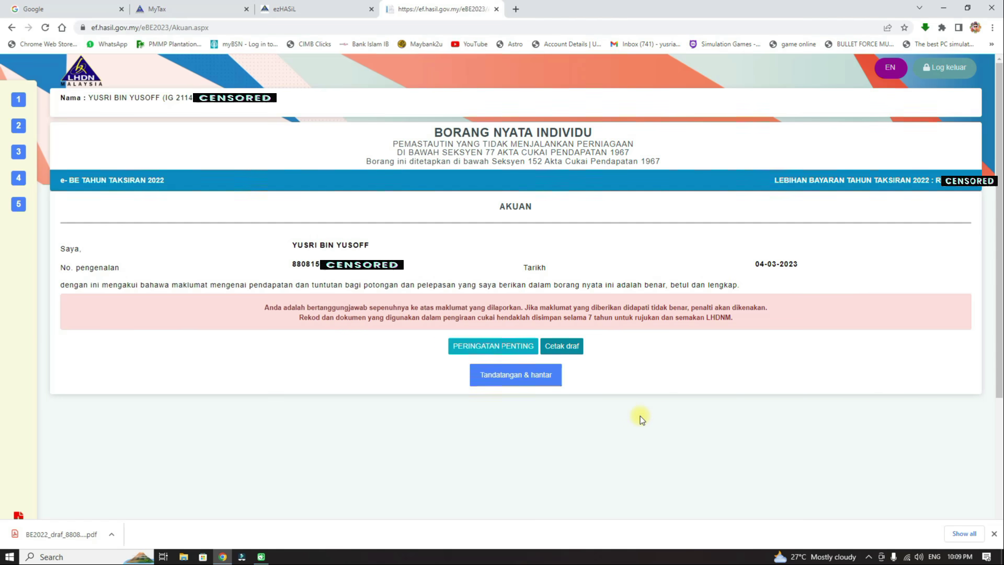
Step: Under Tandatangan & hantar, enter the IC number and account password, then sign and submit
left_click(513, 377)
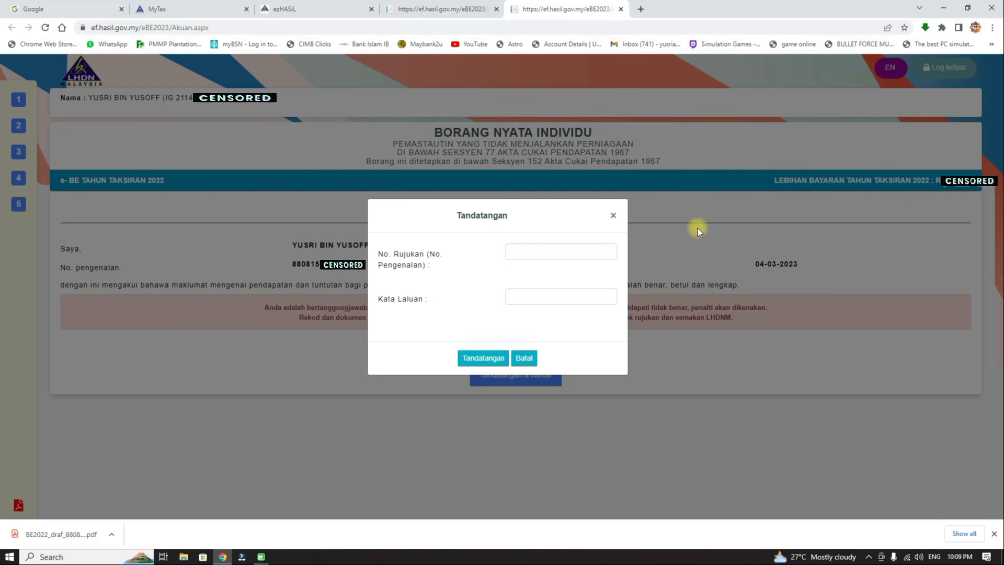
left_click(573, 250)
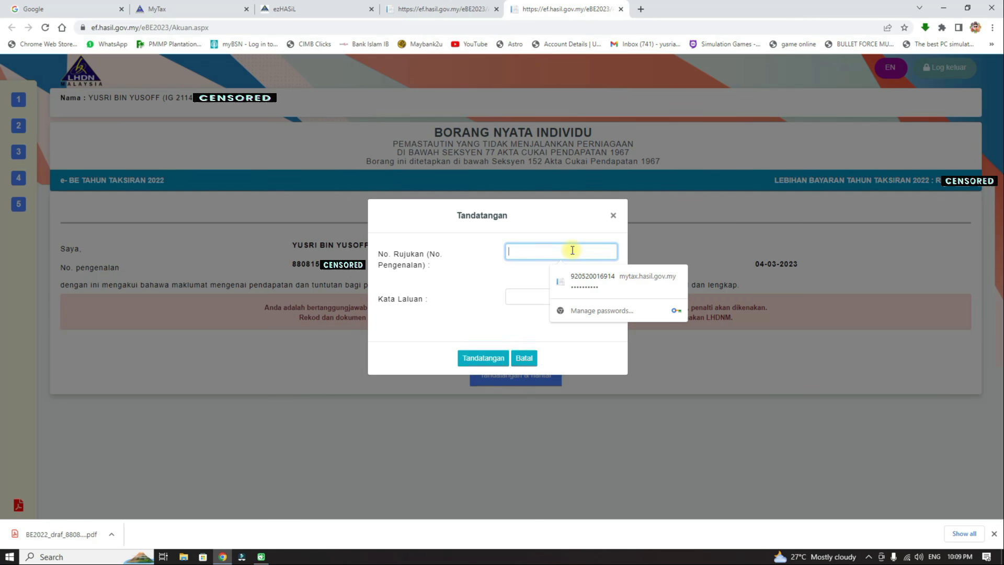
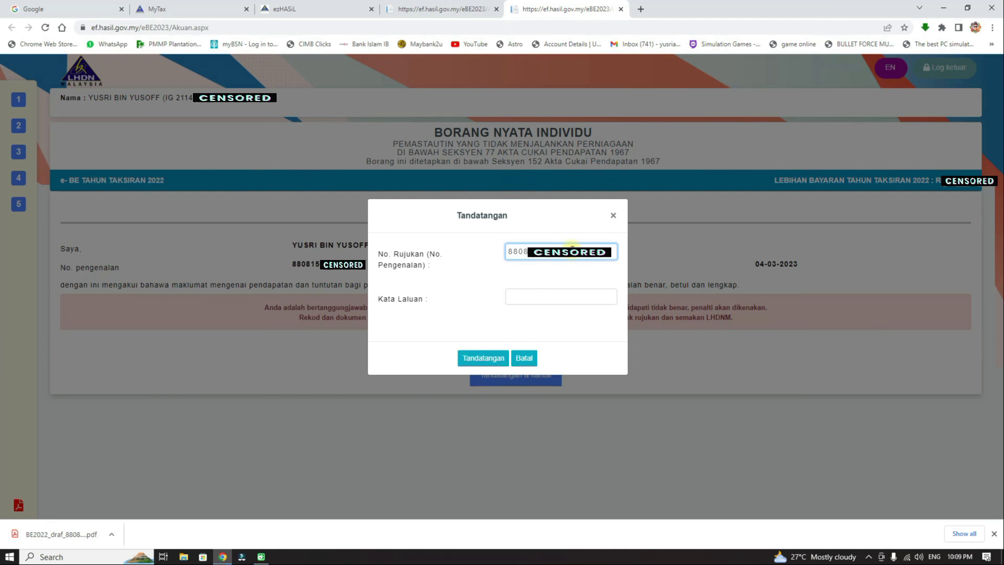
left_click(536, 297)
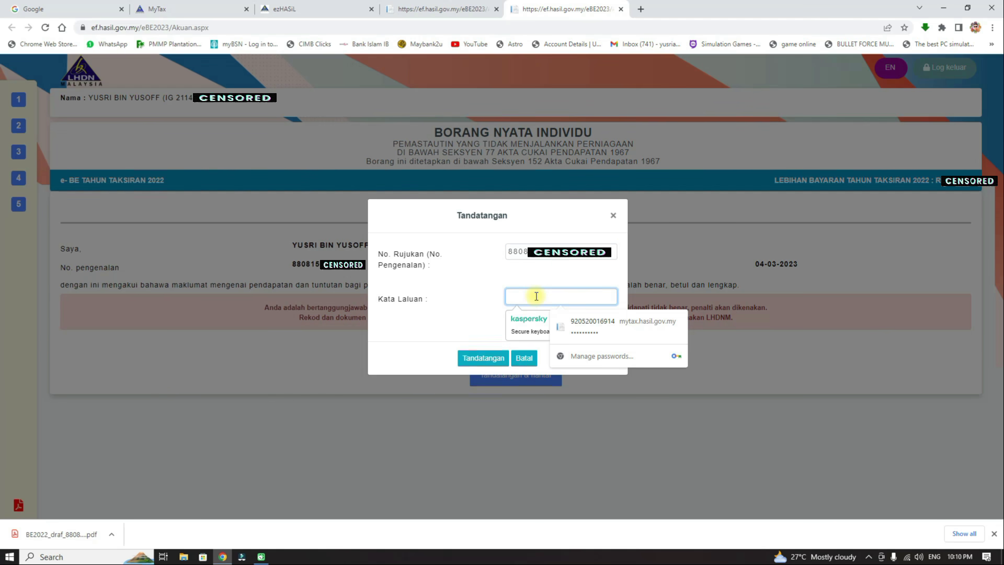
type("*******")
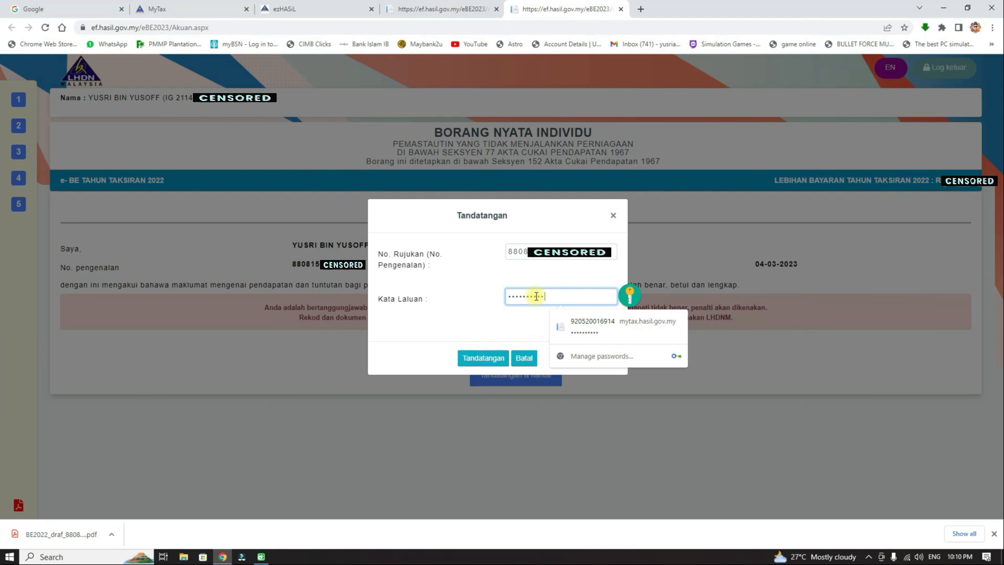
type("***")
left_click(448, 272)
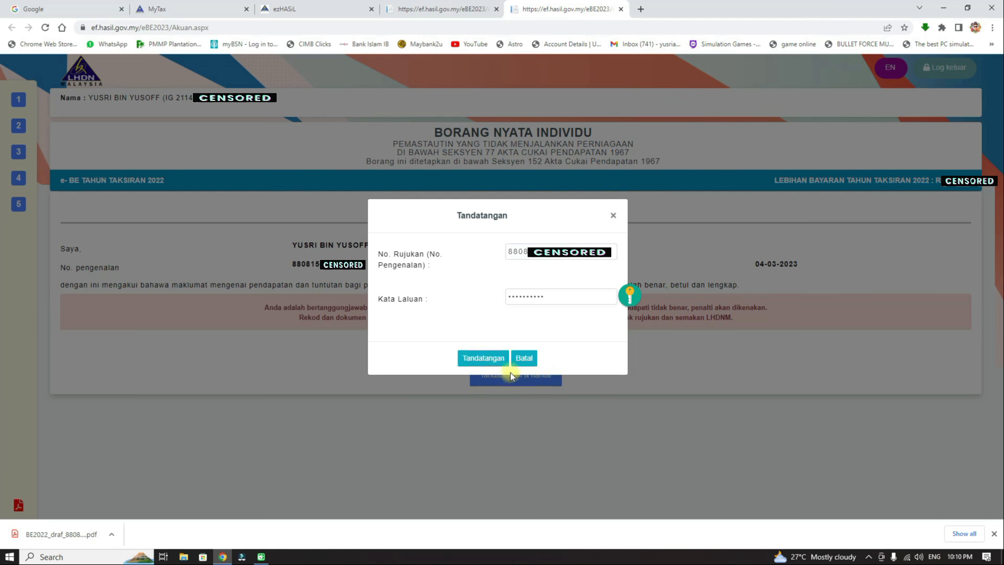
left_click(487, 358)
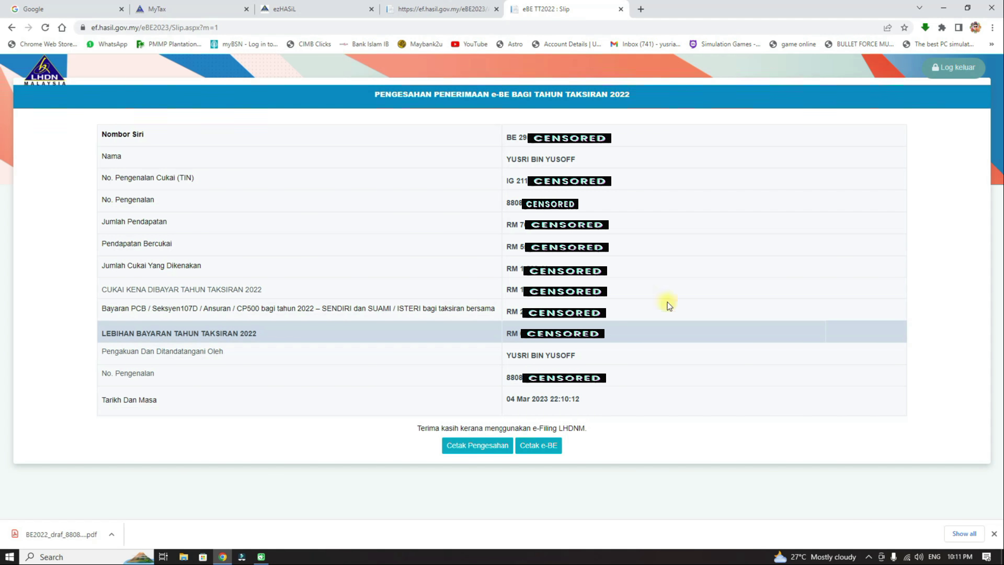
Step: Generate PDFs of the Pengesahan Penerimaan slip and the submitted e-BE form
left_click(482, 446)
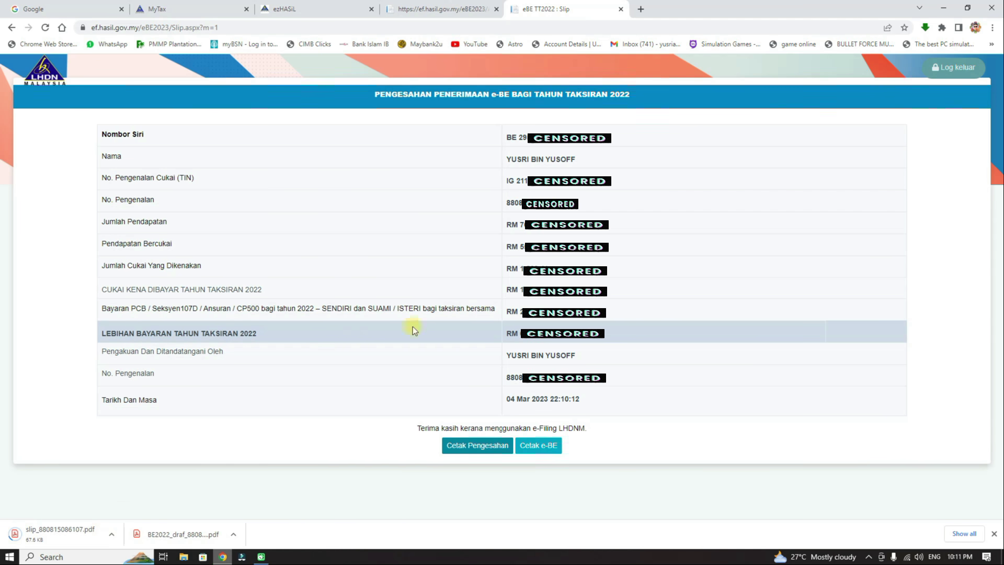
left_click(545, 446)
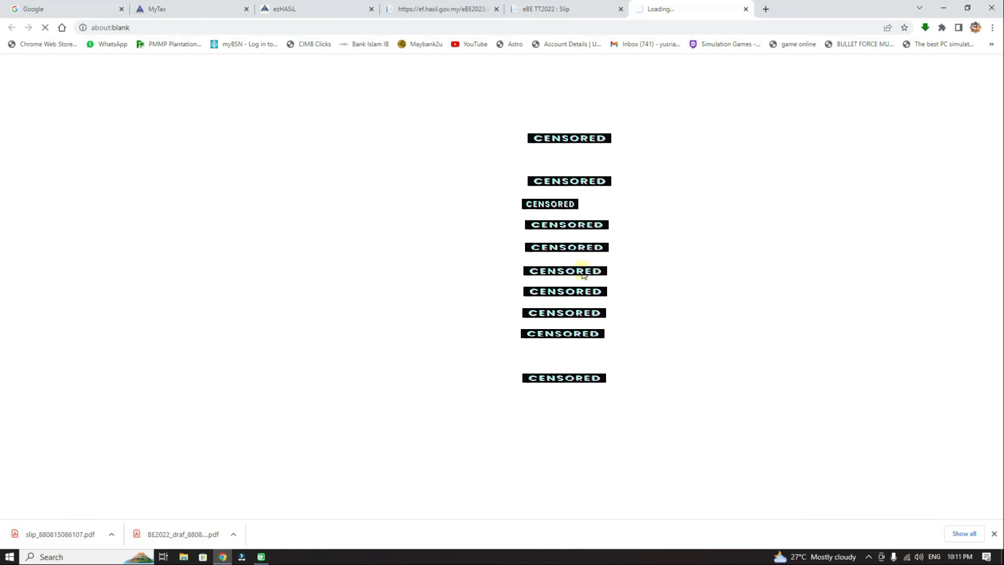